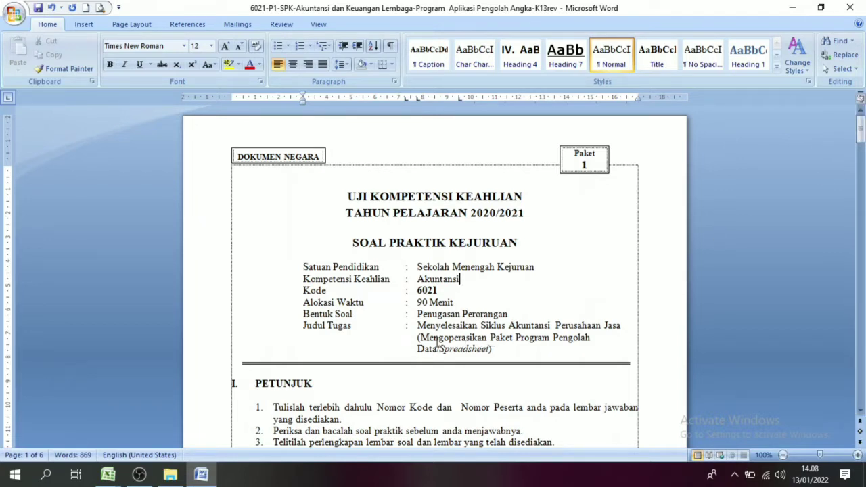
# Read the exam document's cover details, instructions, materials list and task description through to the Soal 1 hotel report
pyautogui.moveTo(422, 338); pyautogui.dragTo(559, 338)
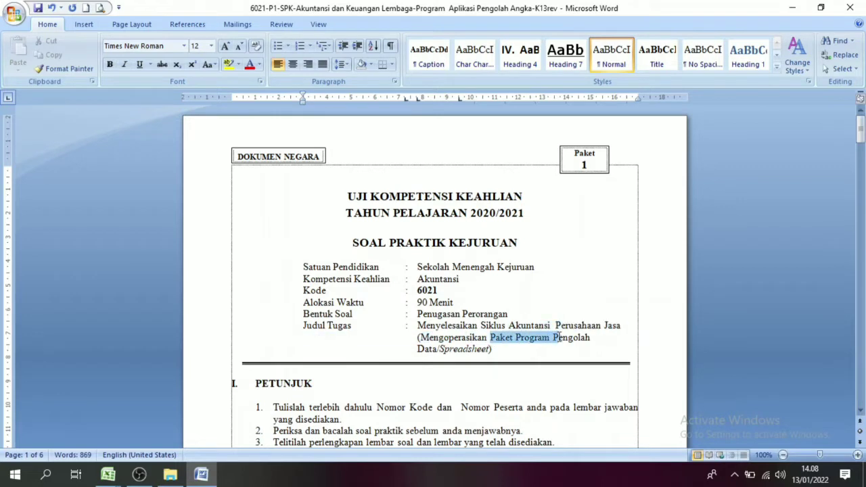
pyautogui.click(495, 349)
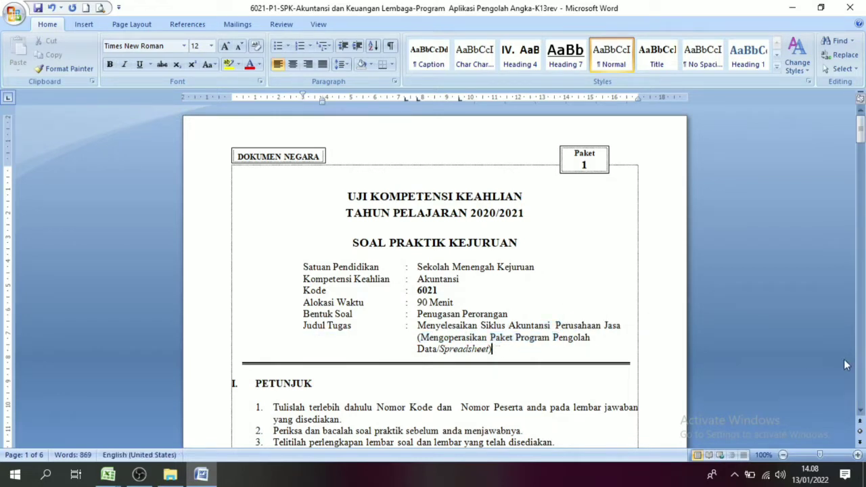
pyautogui.click(859, 409)
pyautogui.click(861, 410)
pyautogui.click(860, 410)
pyautogui.click(860, 411)
pyautogui.click(860, 411)
pyautogui.click(860, 411)
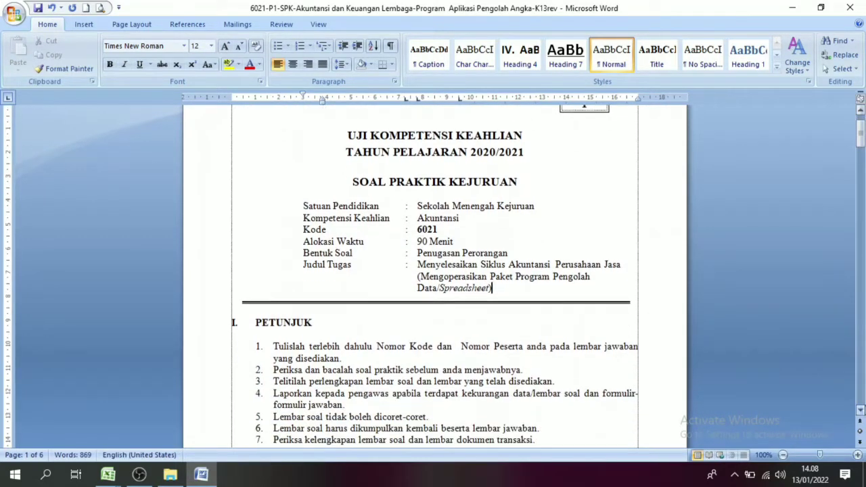
pyautogui.click(860, 404)
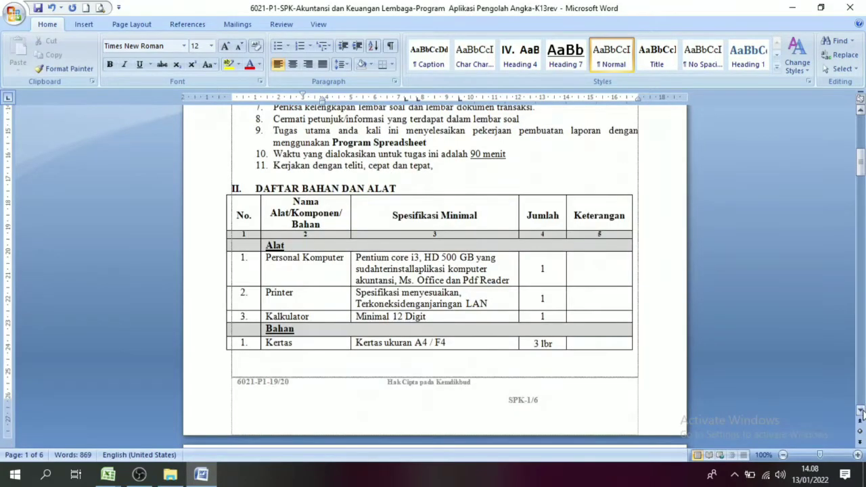
pyautogui.click(860, 410)
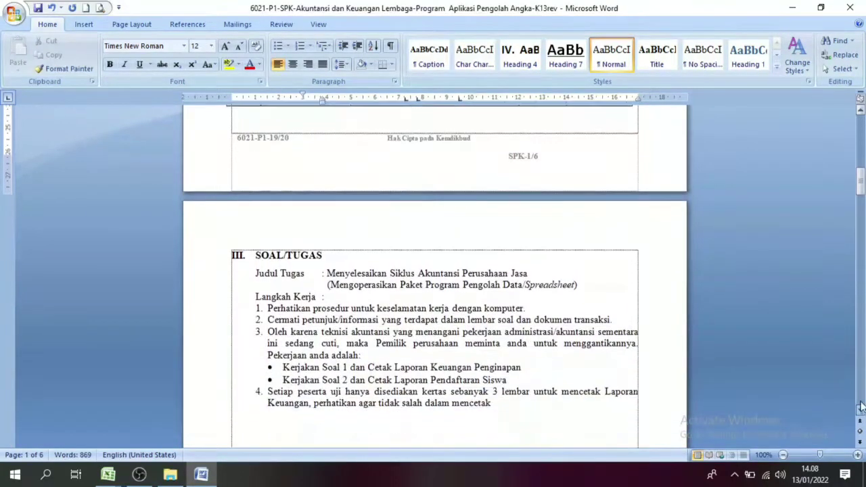
pyautogui.moveTo(860, 183); pyautogui.dragTo(861, 248)
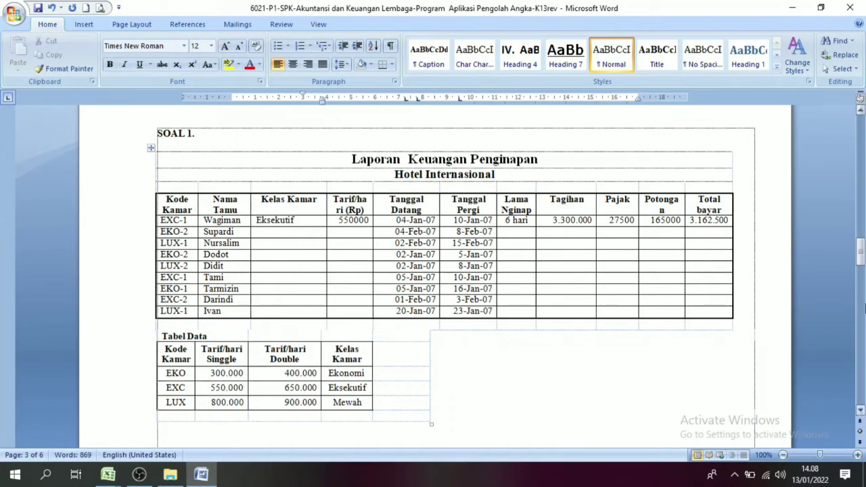
# Examine the Soal 2 student registration report, its blank columns and the VLOOKUP and HLOOKUP tables below it
pyautogui.moveTo(862, 263); pyautogui.dragTo(861, 338)
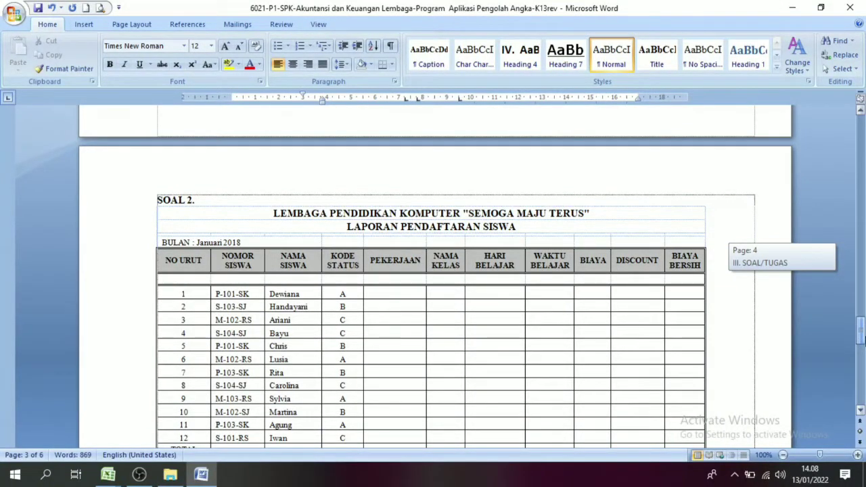
pyautogui.moveTo(861, 338); pyautogui.dragTo(861, 339)
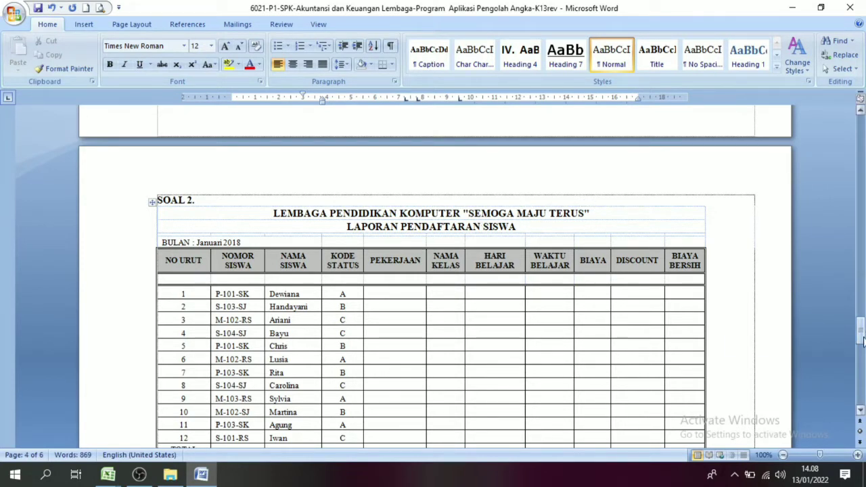
pyautogui.moveTo(861, 341); pyautogui.dragTo(861, 345)
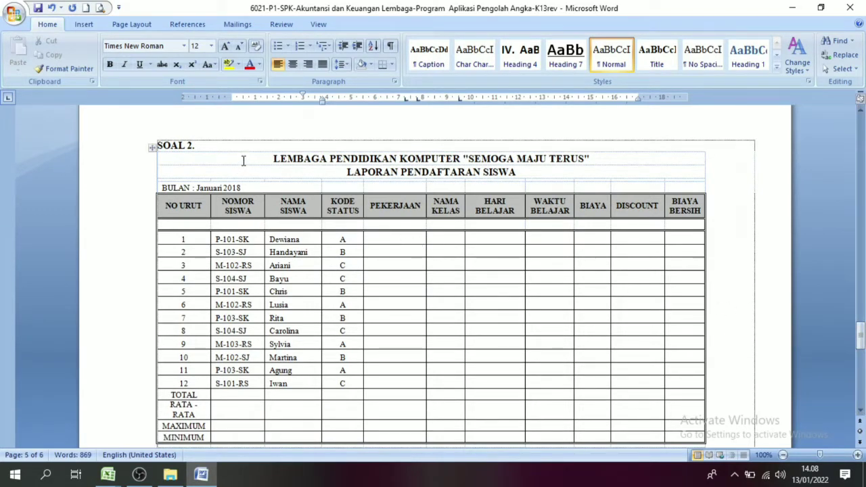
pyautogui.moveTo(214, 157); pyautogui.dragTo(673, 411)
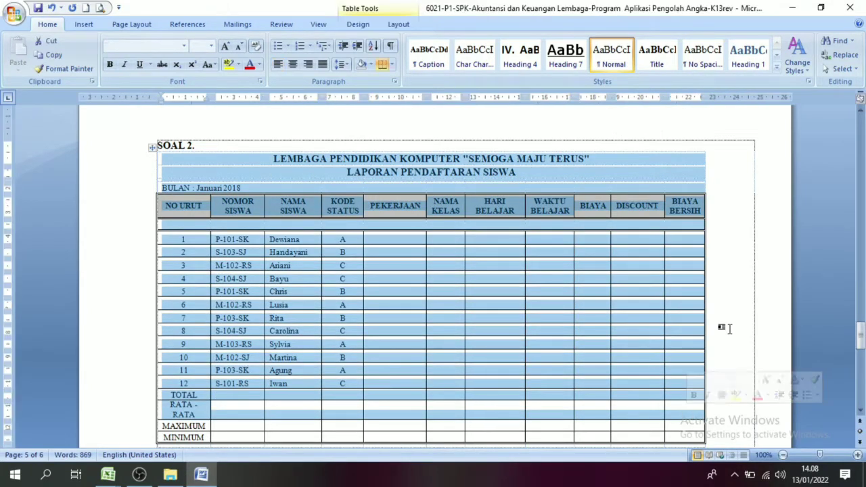
pyautogui.click(720, 328)
pyautogui.moveTo(861, 340); pyautogui.dragTo(860, 357)
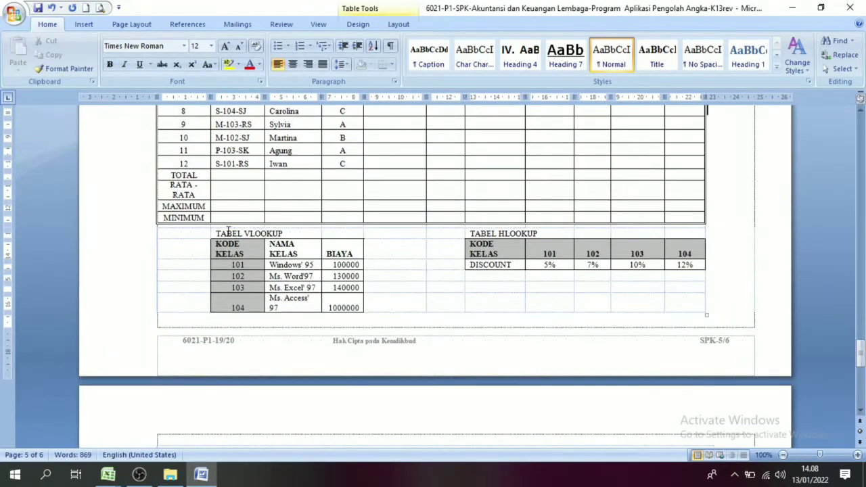
pyautogui.click(543, 232)
pyautogui.moveTo(860, 359); pyautogui.dragTo(860, 332)
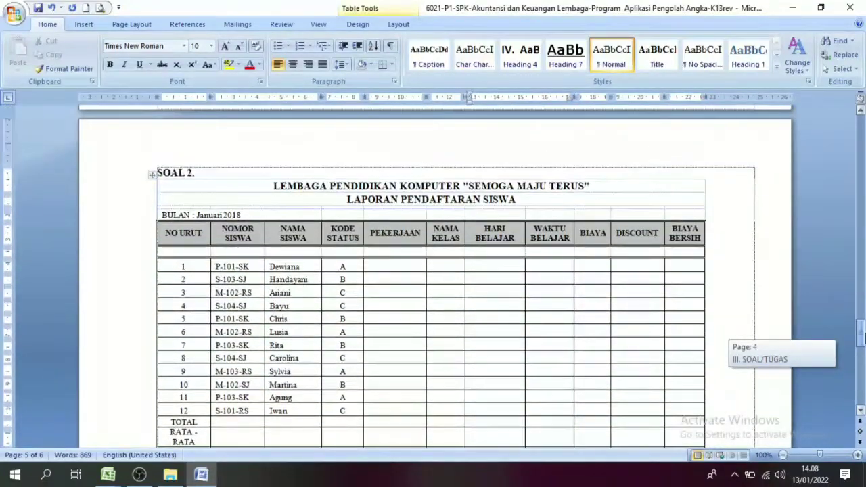
pyautogui.click(443, 300)
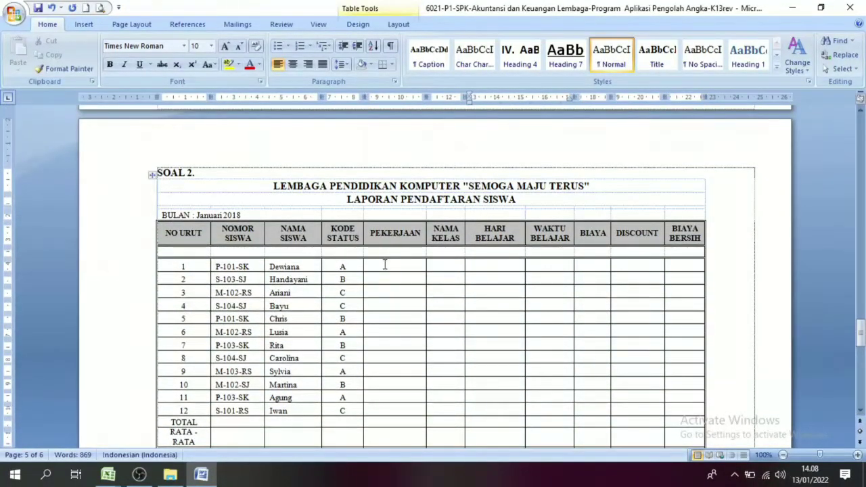
pyautogui.moveTo(383, 264); pyautogui.dragTo(656, 371)
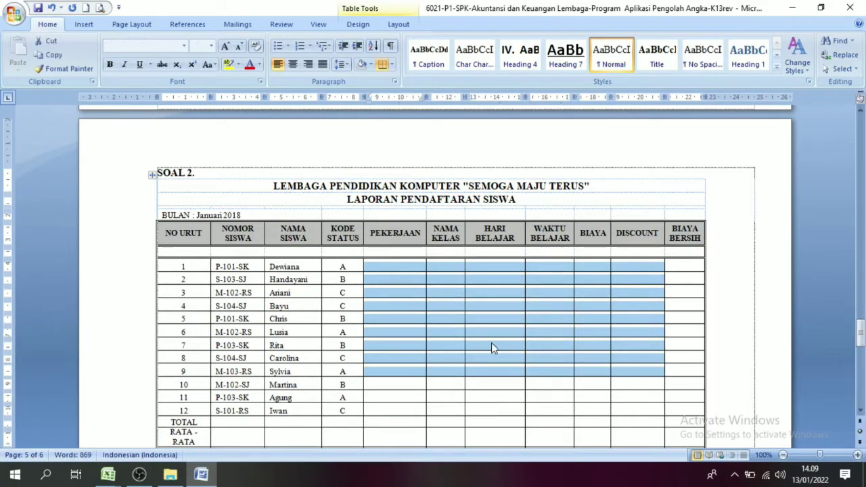
pyautogui.click(491, 342)
# Switch to the Excel workbook SPREAD SHEET UKK 2021 konten3 and review the SOAL 2 sheet's empty columns from PEKERJAAN to BIAYA BERSIH
pyautogui.moveTo(110, 477)
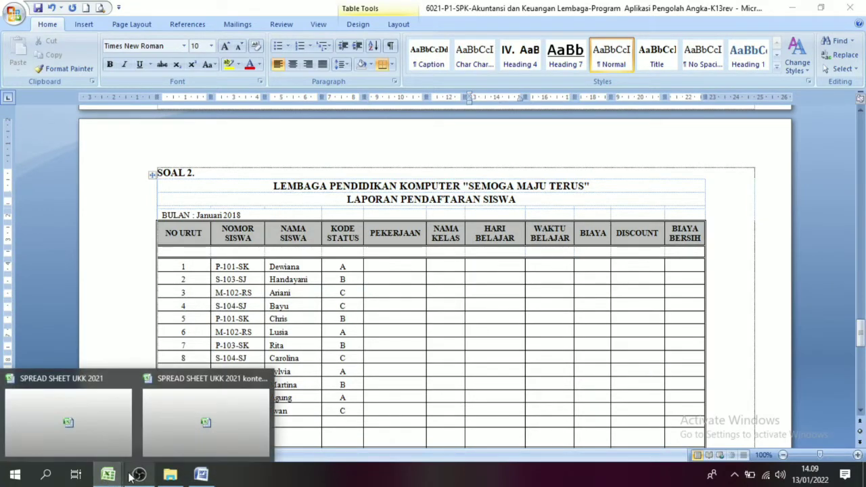
pyautogui.click(184, 414)
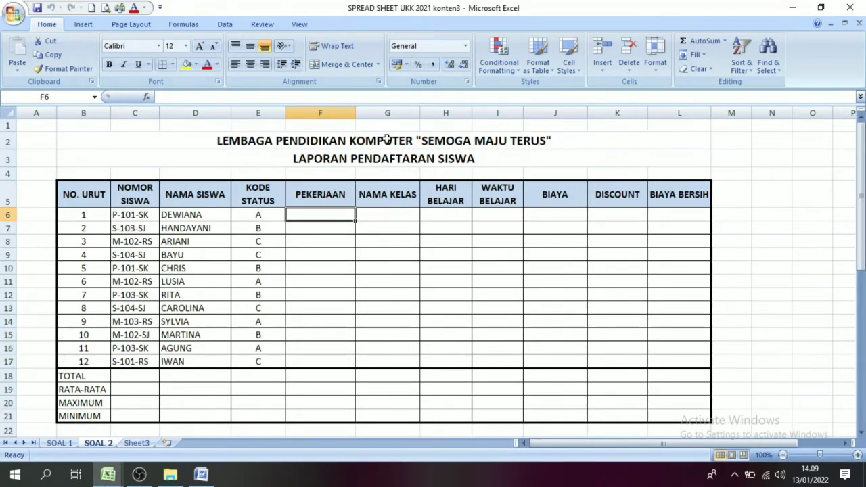
pyautogui.moveTo(863, 257); pyautogui.dragTo(862, 275)
pyautogui.click(77, 260)
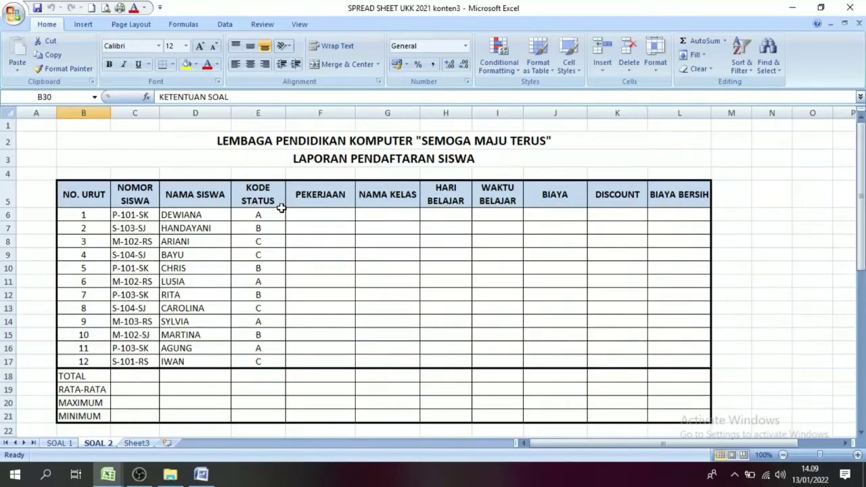
pyautogui.moveTo(307, 217); pyautogui.dragTo(662, 352)
pyautogui.click(640, 331)
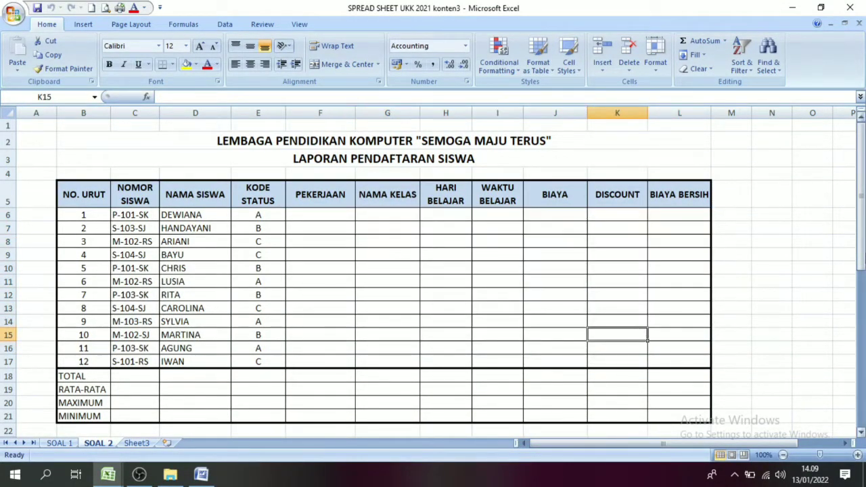
# Read the KETENTUAN SOAL rules below the lookup tables, especially the IF conditions for the PEKERJAAN column
pyautogui.moveTo(861, 230); pyautogui.dragTo(862, 238)
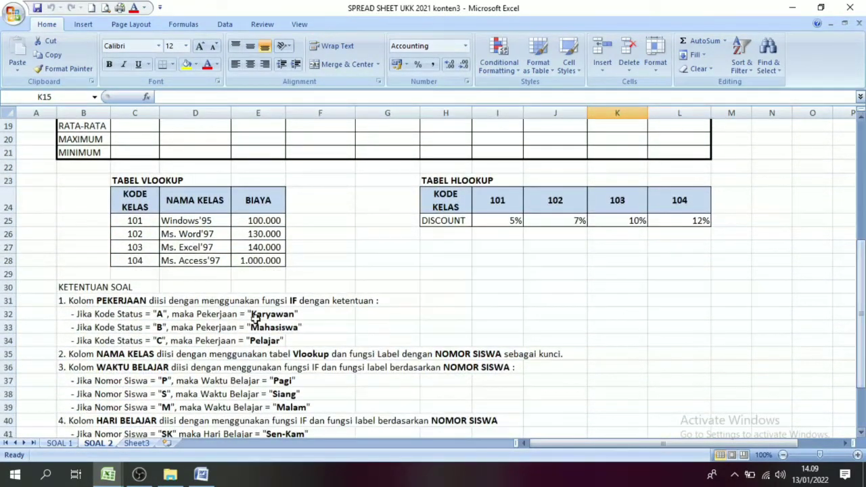
pyautogui.click(68, 289)
pyautogui.click(147, 298)
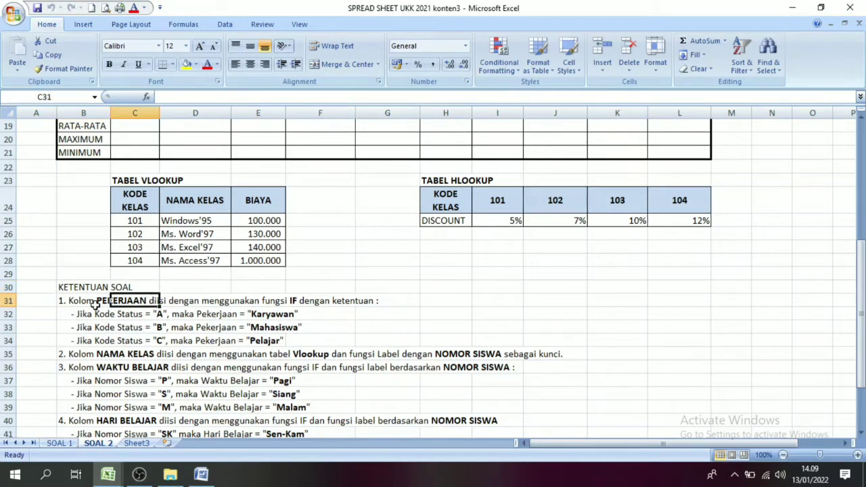
pyautogui.click(81, 313)
pyautogui.click(70, 287)
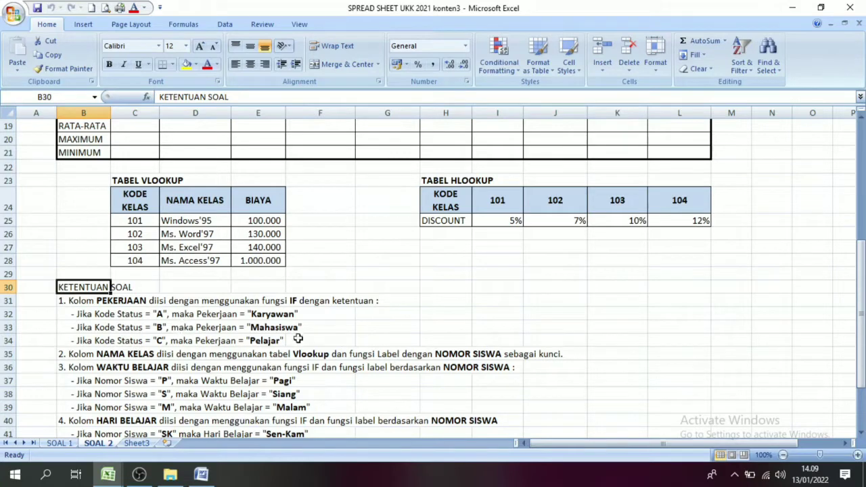
pyautogui.moveTo(860, 318); pyautogui.dragTo(860, 129)
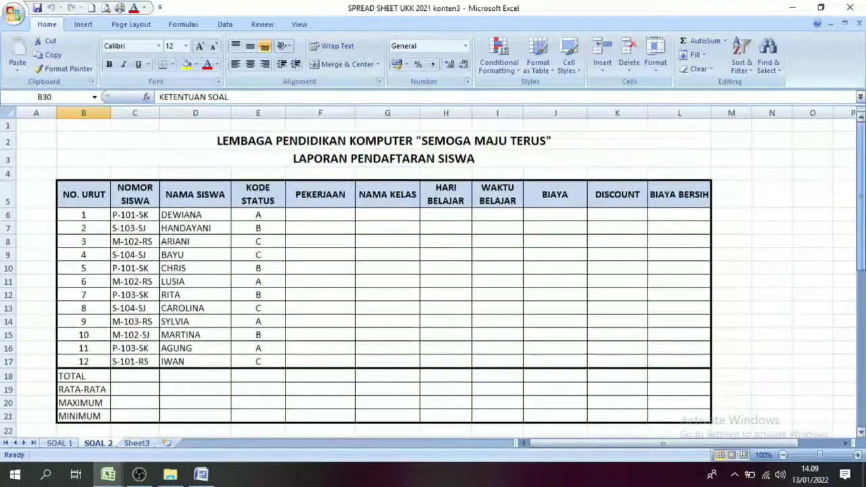
# Check the first student's KODE STATUS in E6 against the Karyawan, Mahasiswa and Pelajar rules for the PEKERJAAN column
pyautogui.click(311, 213)
pyautogui.click(254, 220)
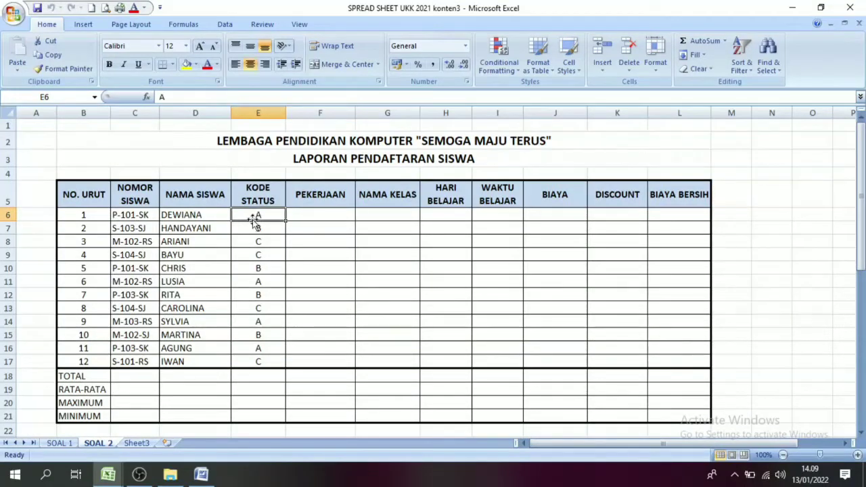
pyautogui.click(310, 215)
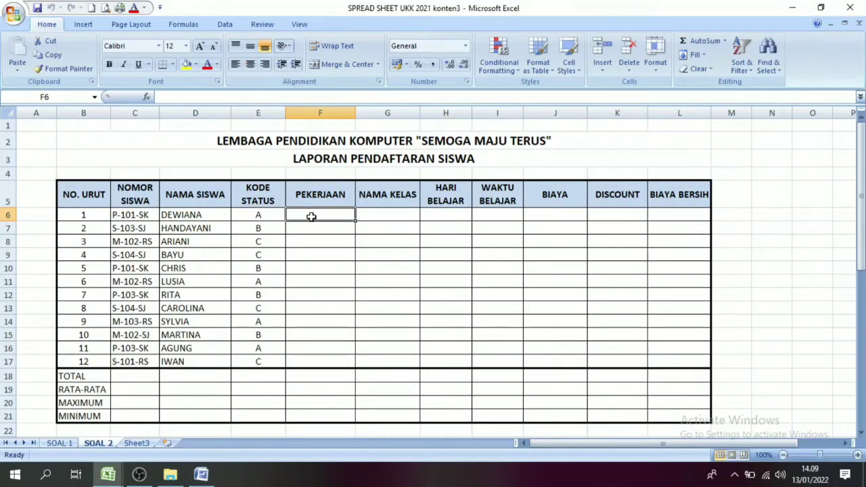
pyautogui.click(253, 216)
pyautogui.moveTo(860, 203); pyautogui.dragTo(860, 270)
pyautogui.click(201, 359)
pyautogui.click(268, 358)
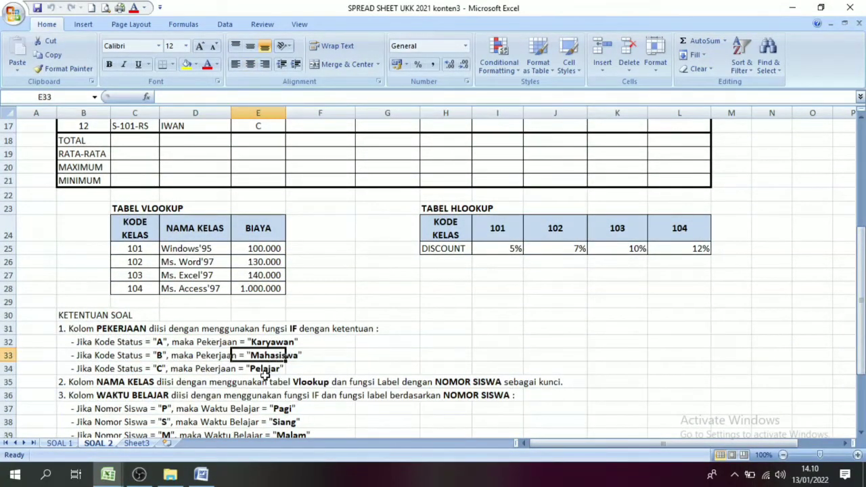
pyautogui.click(268, 378)
pyautogui.click(266, 369)
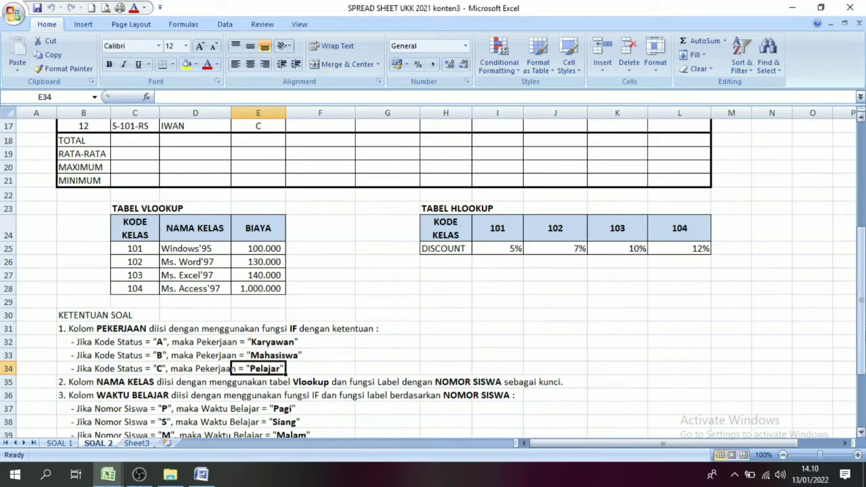
pyautogui.moveTo(860, 301); pyautogui.dragTo(860, 191)
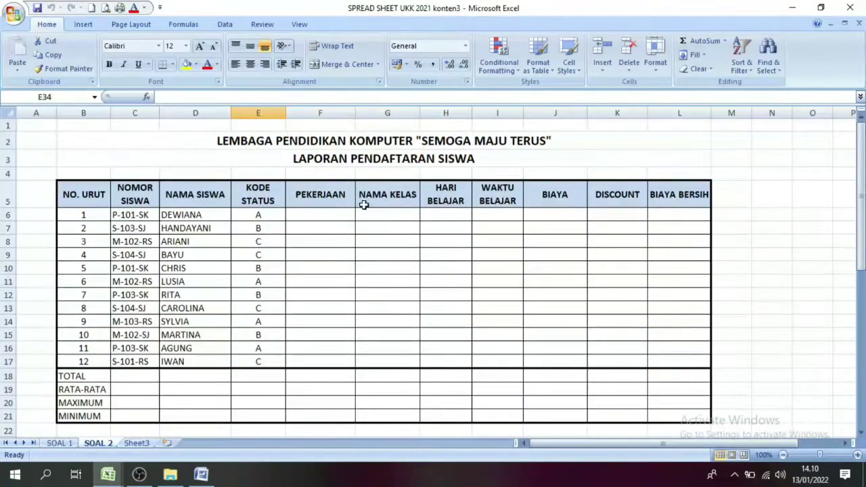
# In F6, begin an IF formula that returns "Karyawan" when the status code in E6 equals "A"
pyautogui.click(317, 214)
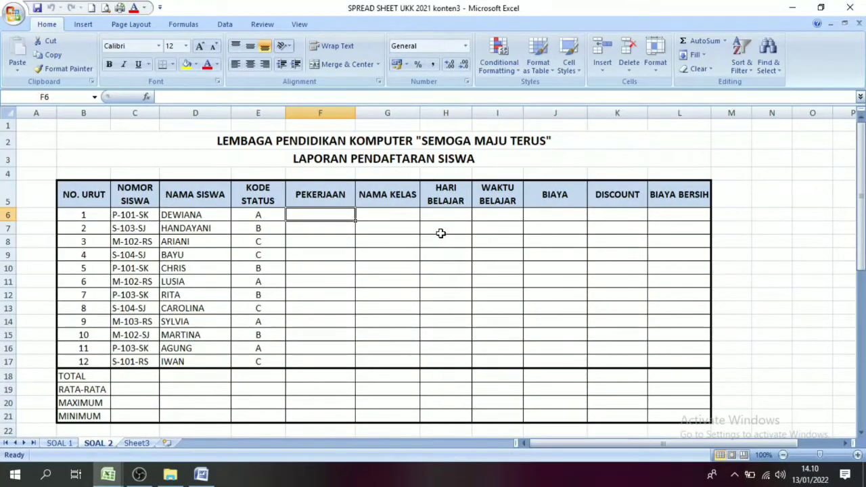
pyautogui.write('=')
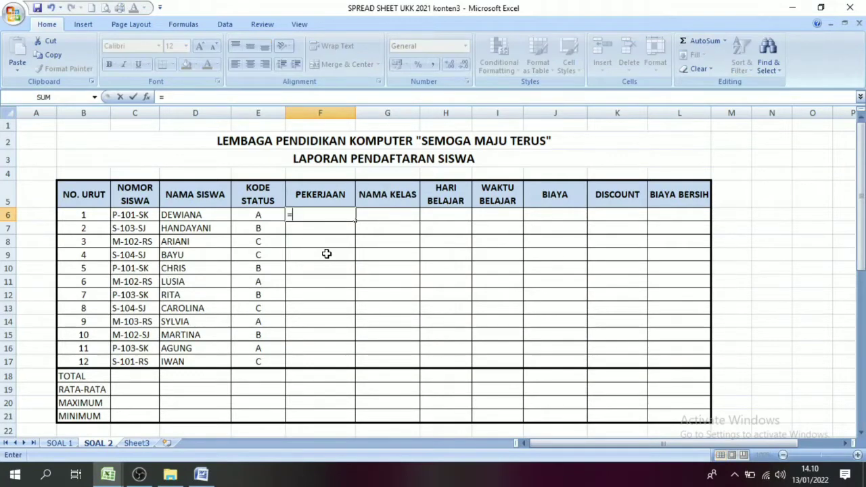
pyautogui.write('if(')
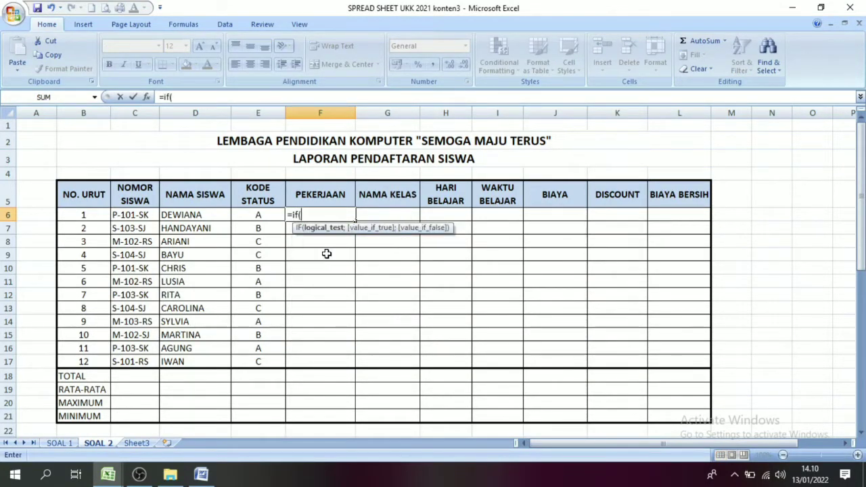
pyautogui.click(254, 214)
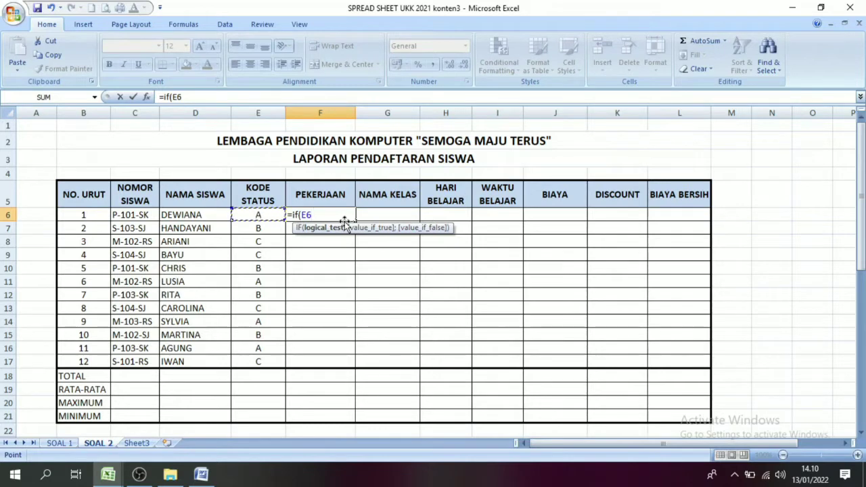
pyautogui.write('="A')
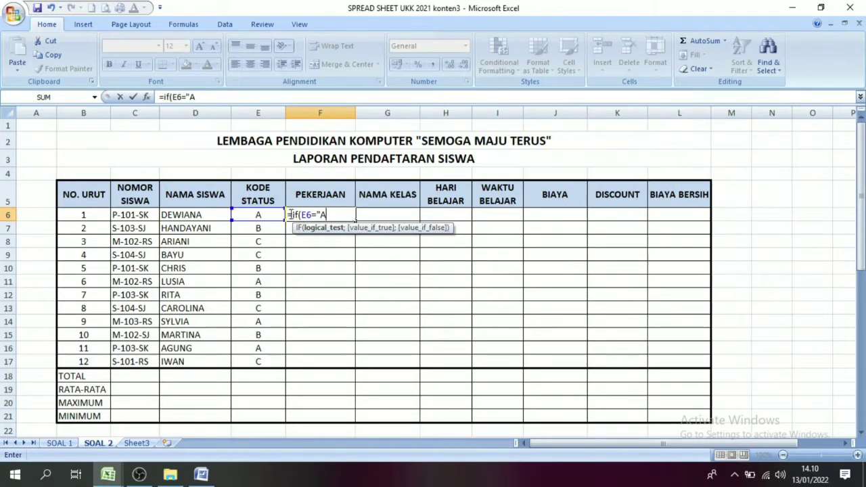
pyautogui.write('";')
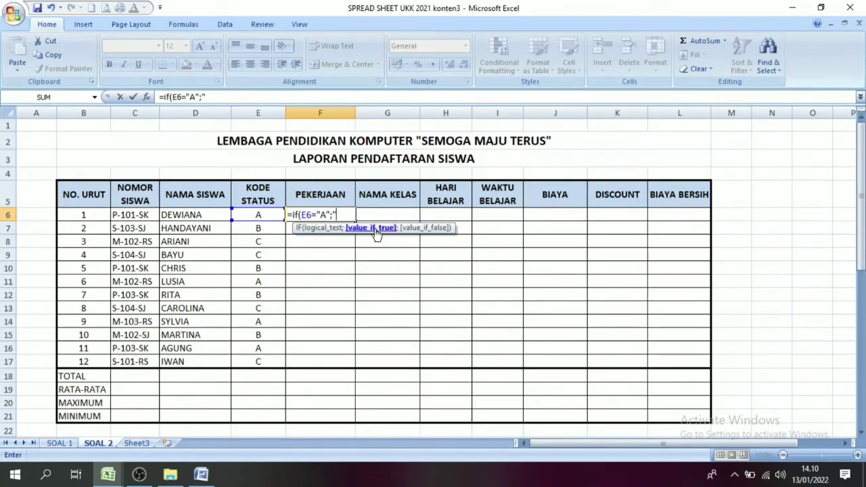
pyautogui.moveTo(861, 189)
pyautogui.mouseDown()
pyautogui.moveTo(860, 252)
pyautogui.moveTo(860, 199)
pyautogui.mouseUp()
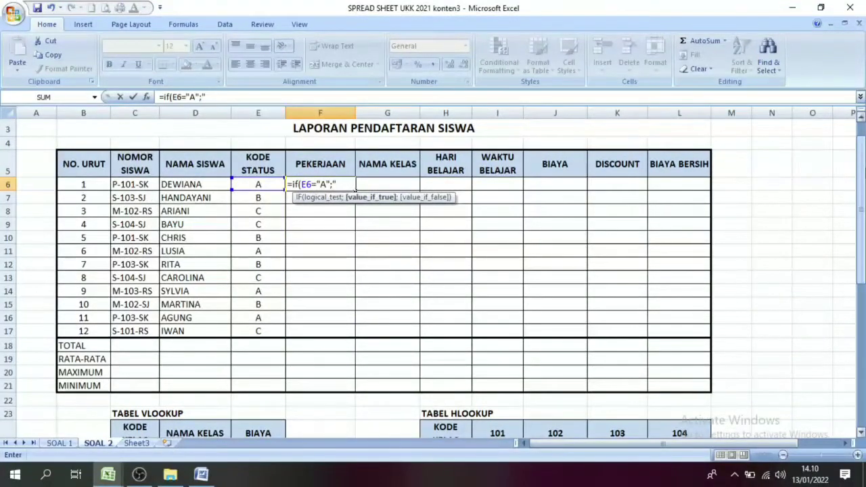
pyautogui.write('Kar')
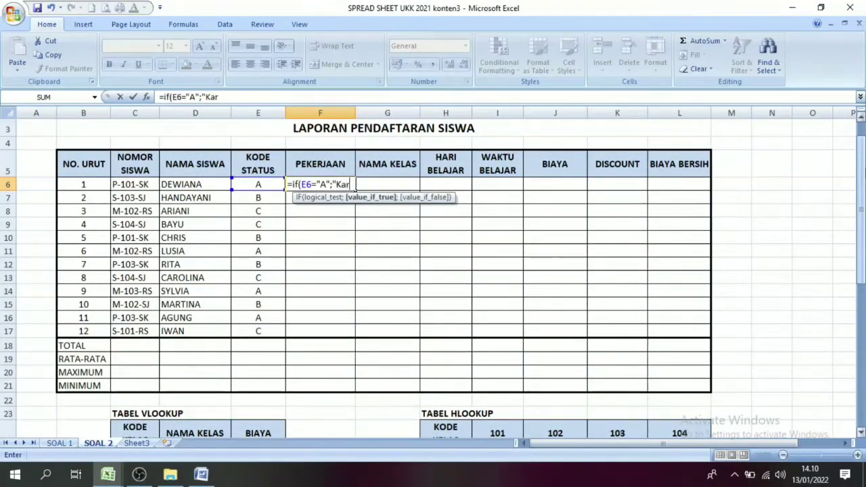
pyautogui.write('yawan"')
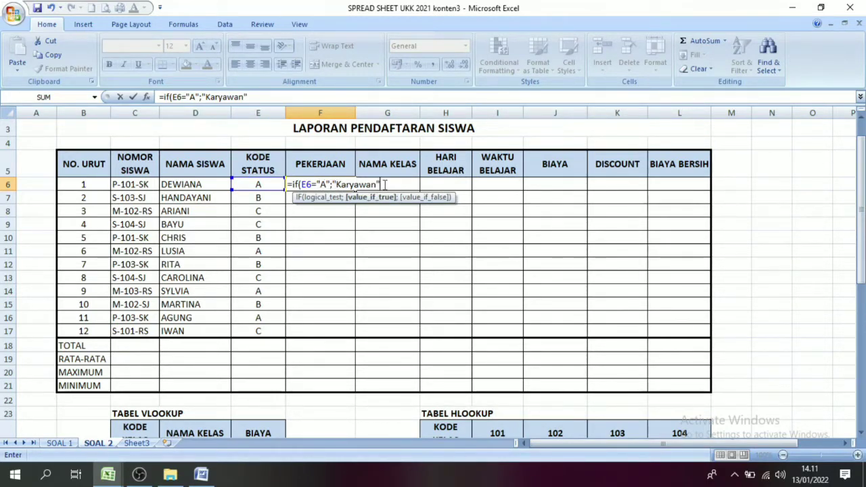
pyautogui.write(';')
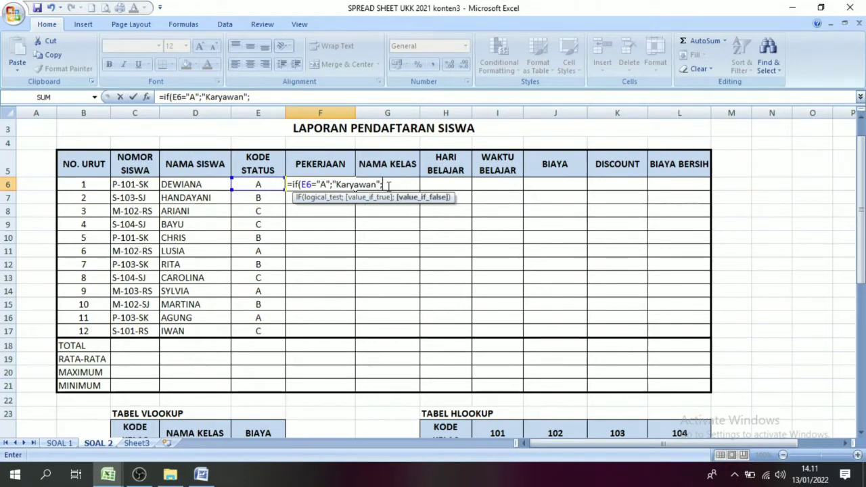
# Nest a second IF as the formula's false value, returning "Mahasiswa" when E6 equals "B"
pyautogui.write('if(')
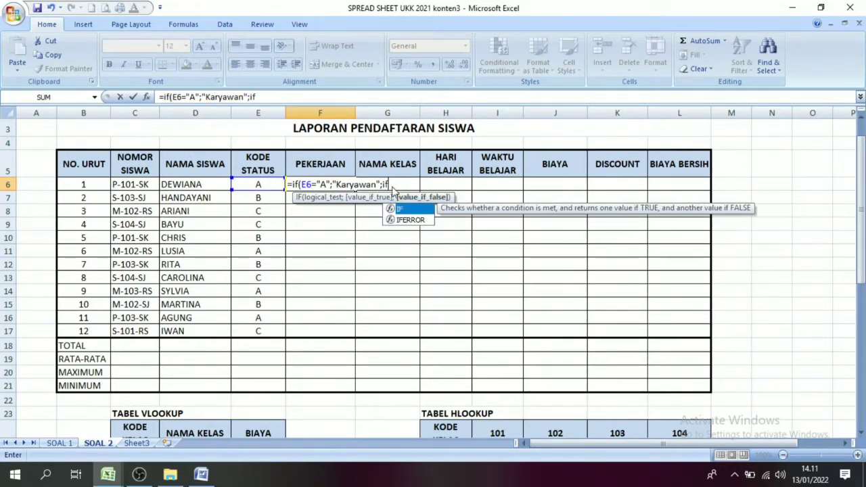
pyautogui.click(266, 186)
pyautogui.write('="')
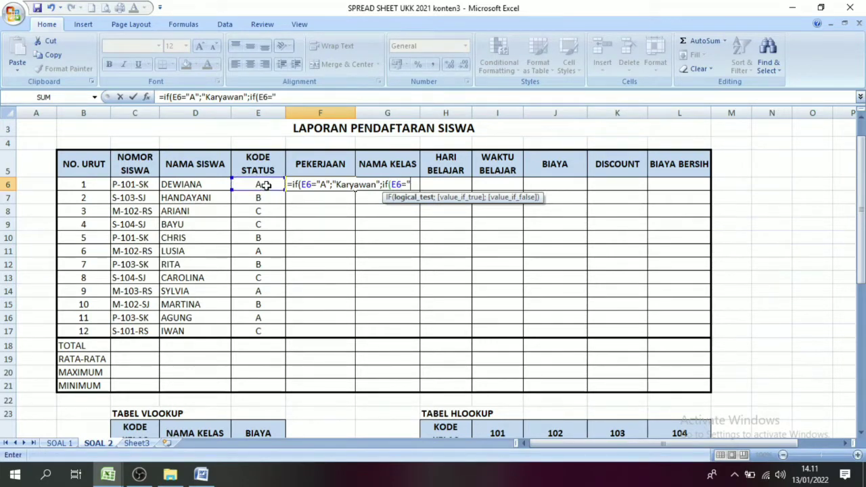
pyautogui.write('B";')
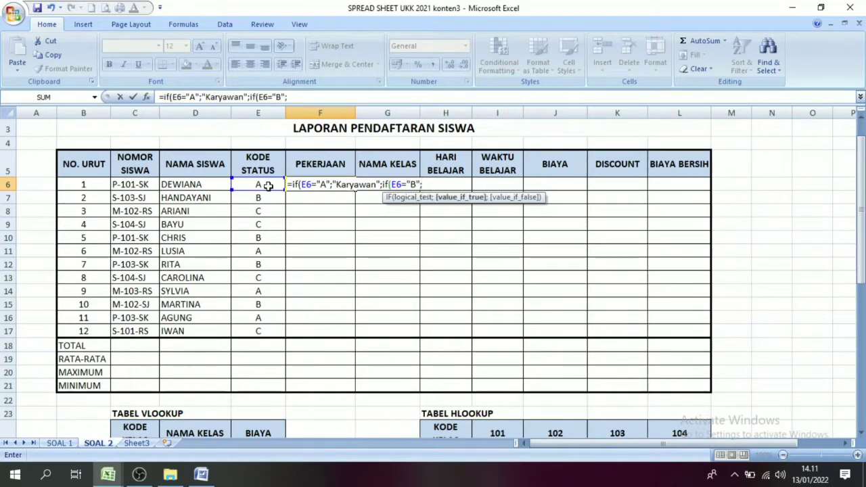
pyautogui.write('"')
pyautogui.moveTo(861, 251)
pyautogui.mouseDown()
pyautogui.moveTo(863, 376)
pyautogui.moveTo(861, 252)
pyautogui.mouseUp()
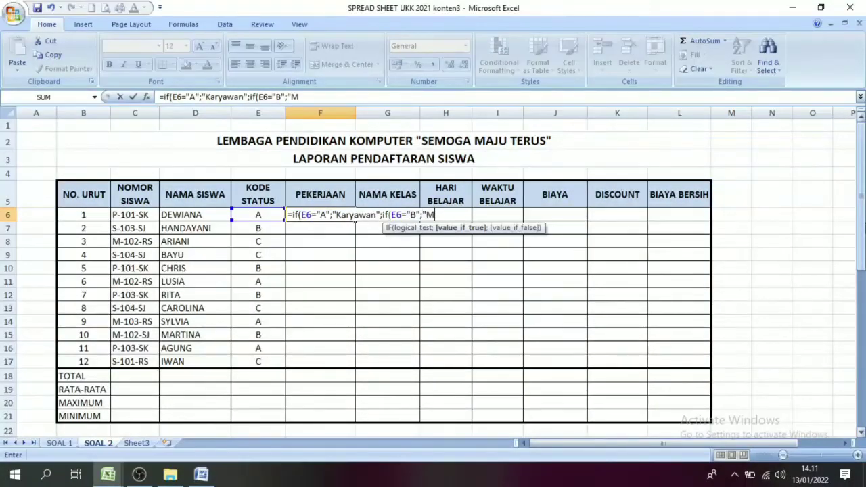
pyautogui.write('ahasiswa')
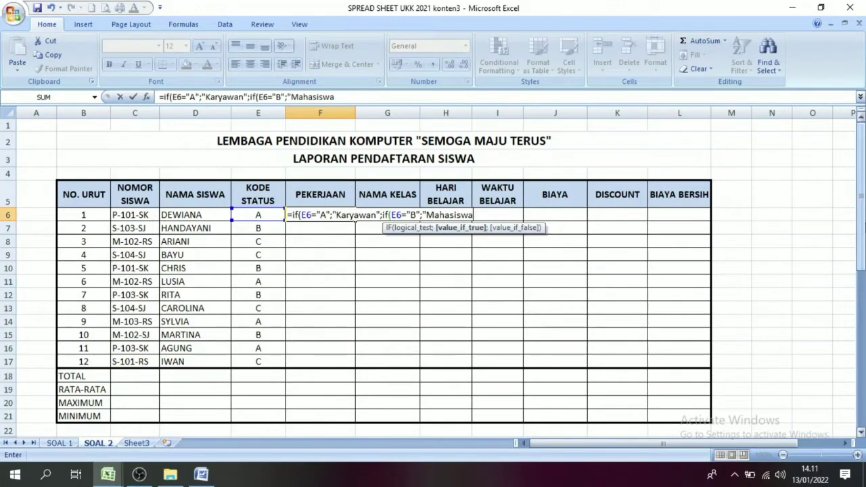
pyautogui.write('";i')
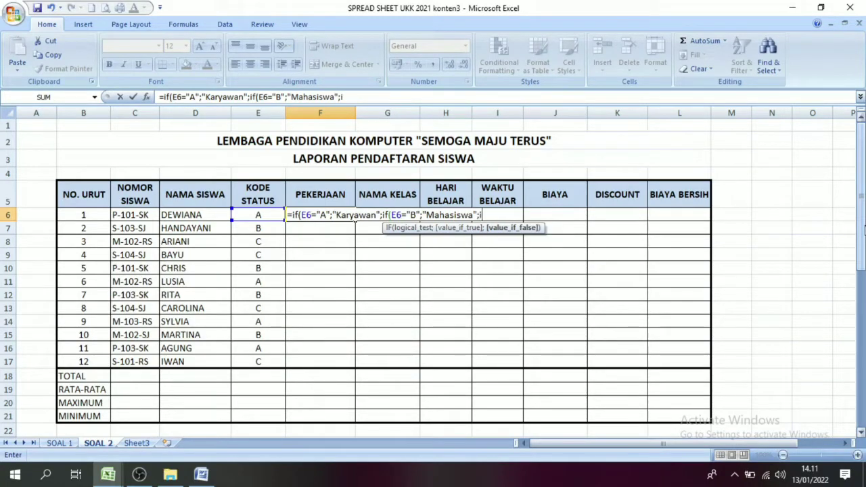
# Nest a third IF returning "Pelajar" when E6 equals "C", close all three parentheses and enter the formula
pyautogui.write('f(')
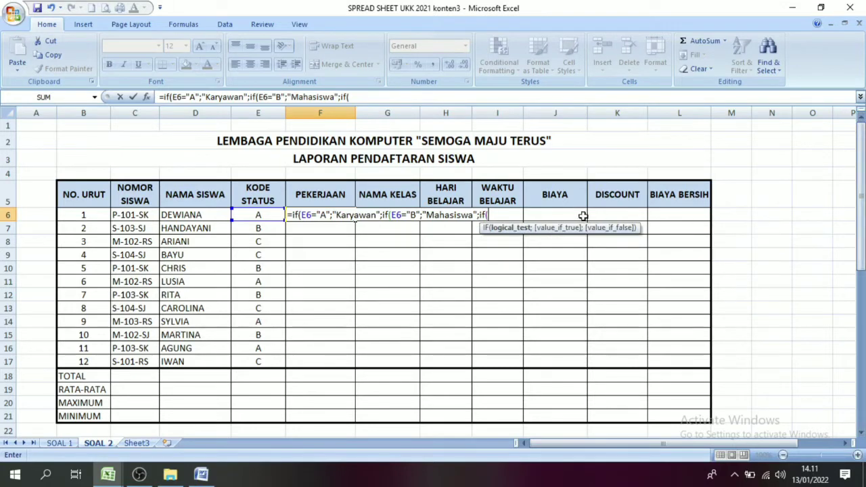
pyautogui.click(260, 215)
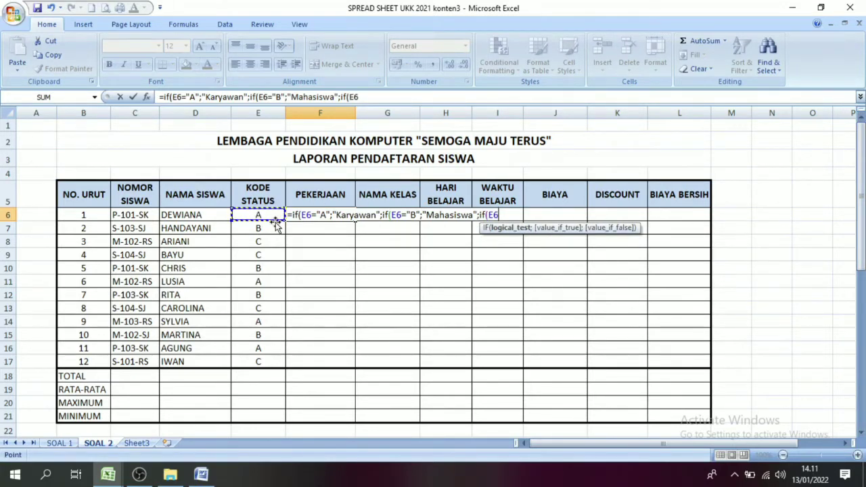
pyautogui.write('="C')
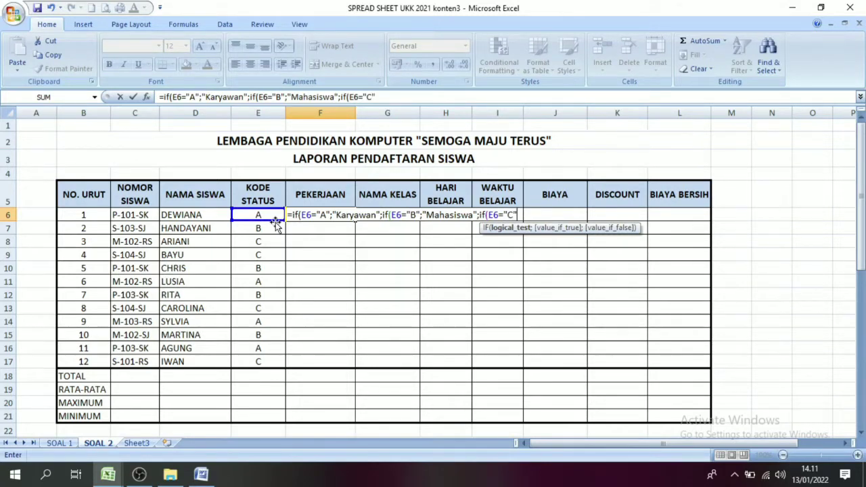
pyautogui.write('";')
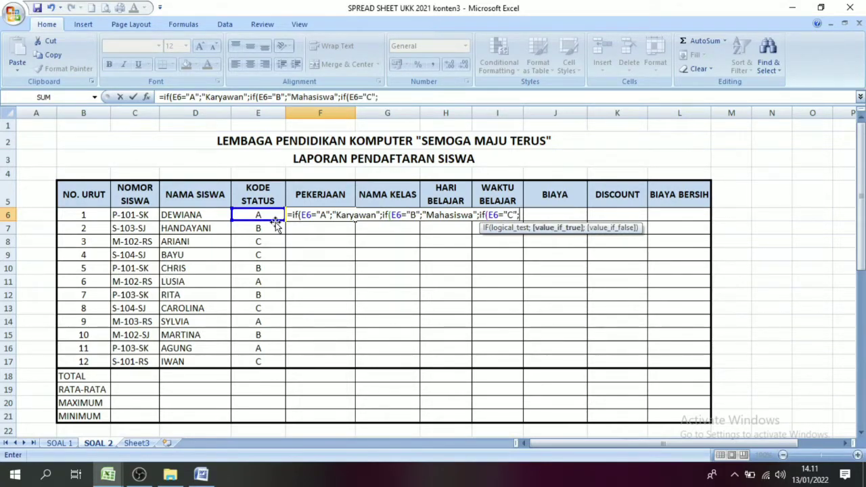
pyautogui.write('"')
pyautogui.moveTo(861, 238)
pyautogui.mouseDown()
pyautogui.moveTo(860, 354)
pyautogui.moveTo(861, 238)
pyautogui.mouseUp()
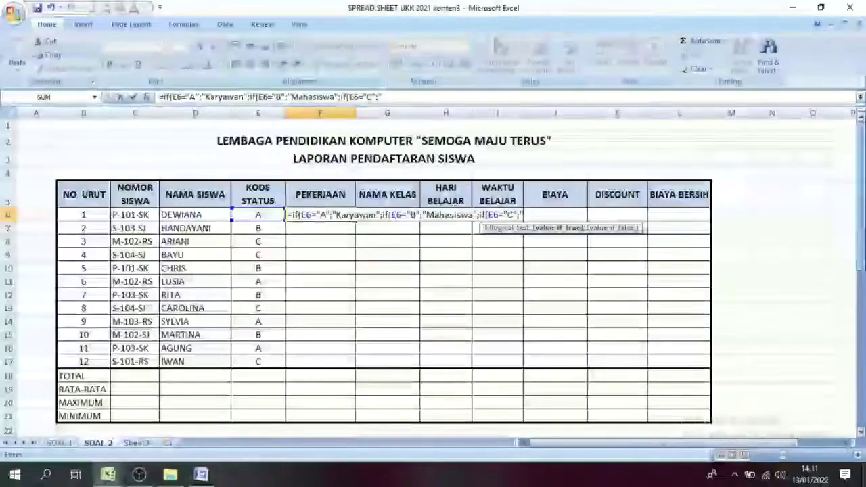
pyautogui.write('Pe')
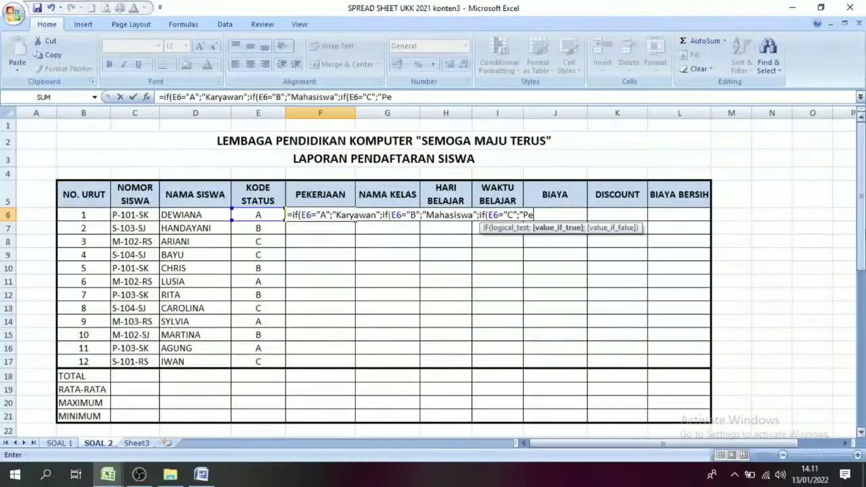
pyautogui.write('lajar')
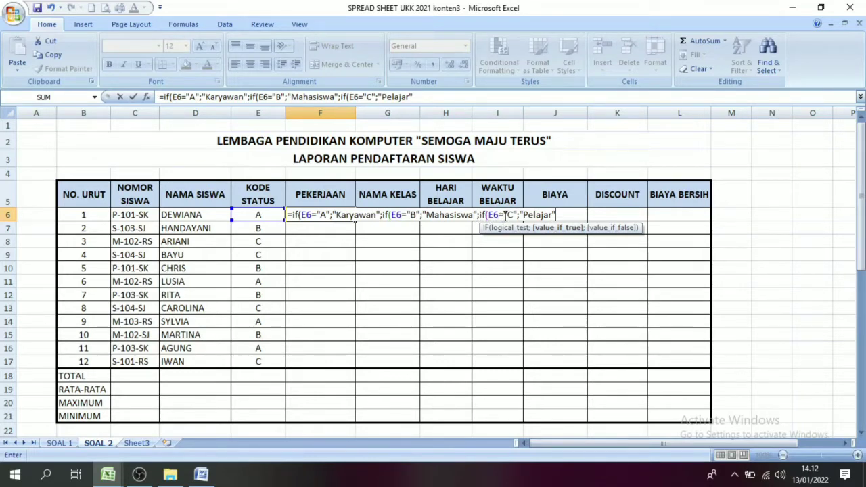
pyautogui.click(508, 215)
pyautogui.click(553, 214)
pyautogui.write('"')
pyautogui.press('End')
pyautogui.write('))')
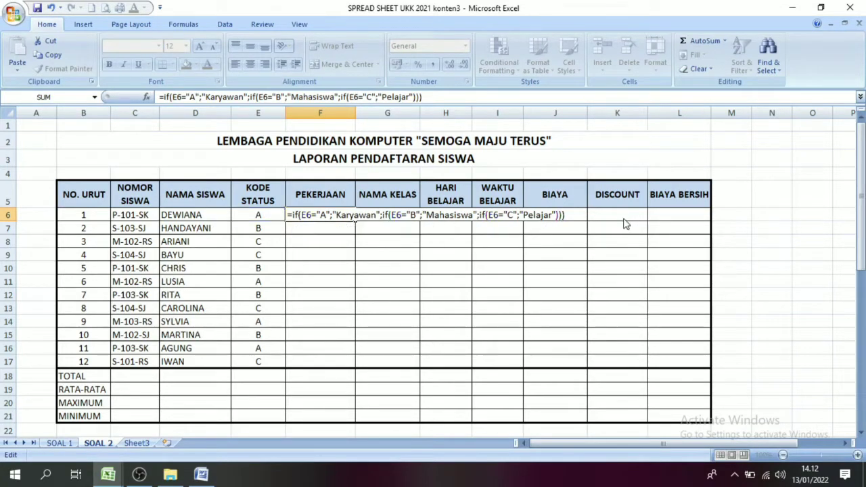
pyautogui.press('Return')
# Fill the PEKERJAAN formula from F6 down to the last student in F17
pyautogui.click(322, 214)
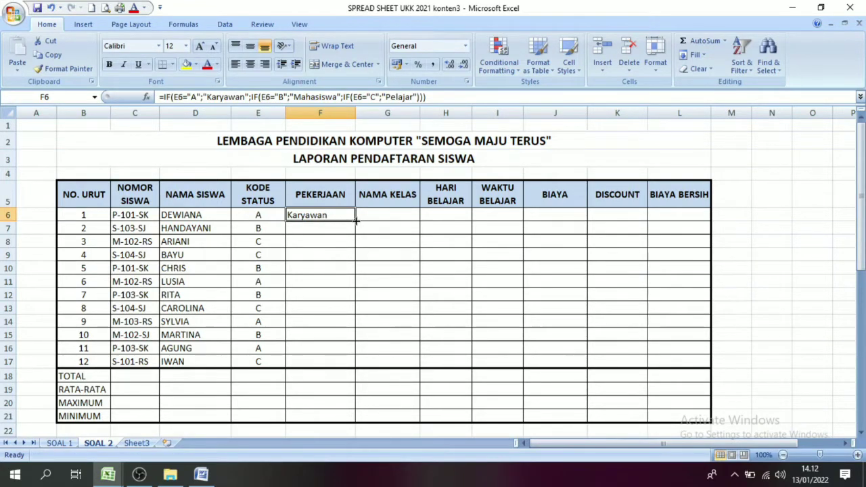
pyautogui.moveTo(355, 219); pyautogui.dragTo(351, 370)
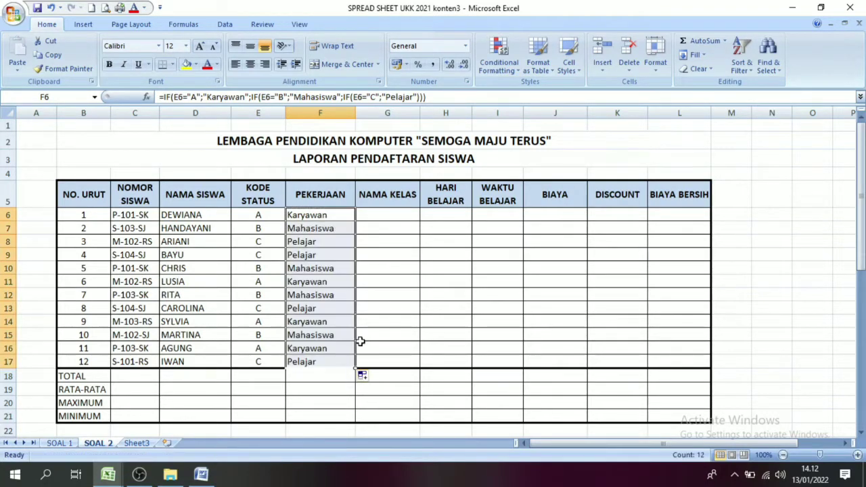
pyautogui.click(414, 268)
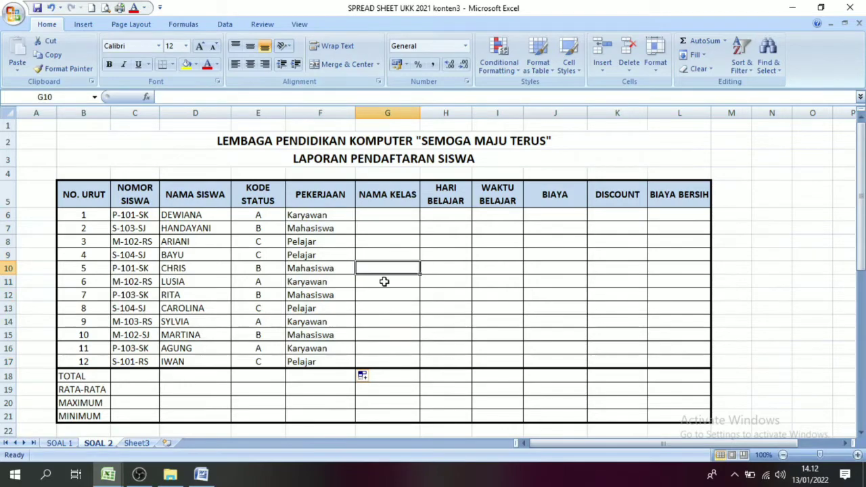
# Examine rule 2 for the NAMA KELAS column, comparing the VLOOKUP table's KODE KELAS with the NOMOR SISWA codes used as the key
pyautogui.click(390, 194)
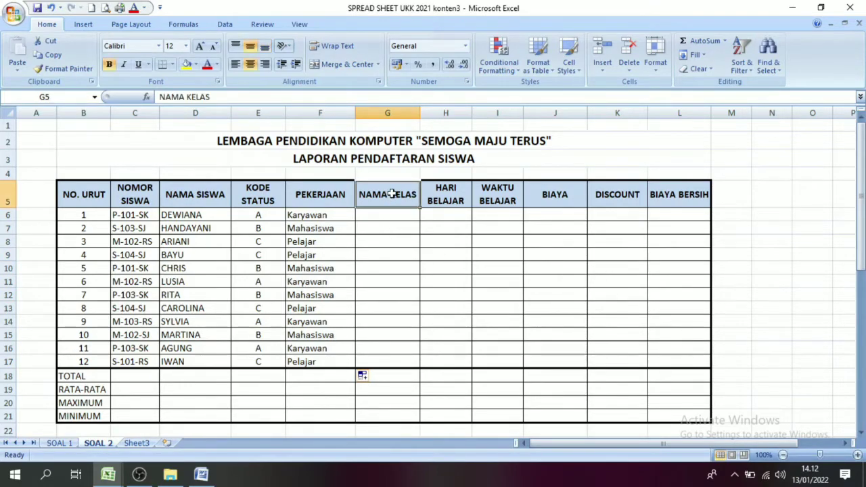
pyautogui.moveTo(862, 240); pyautogui.dragTo(862, 263)
pyautogui.click(92, 355)
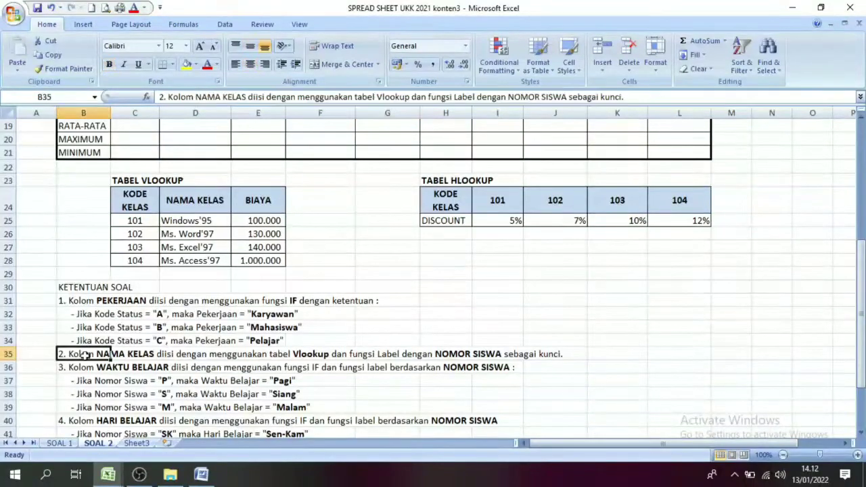
pyautogui.click(137, 354)
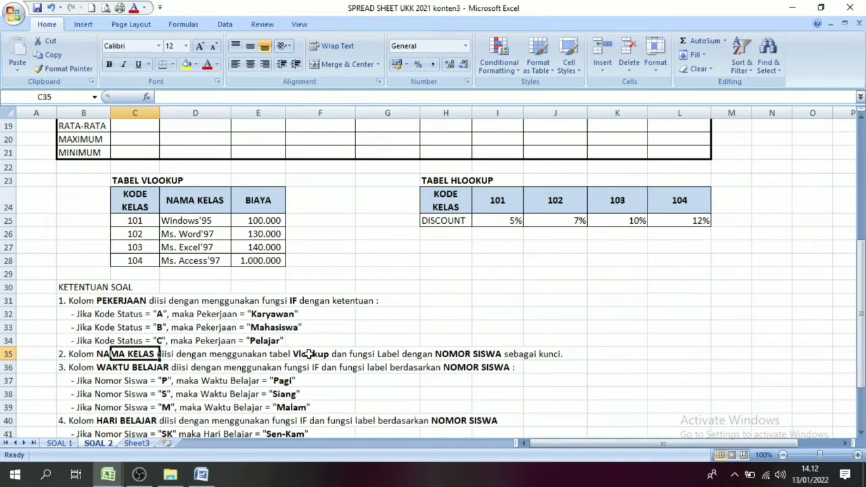
pyautogui.click(88, 353)
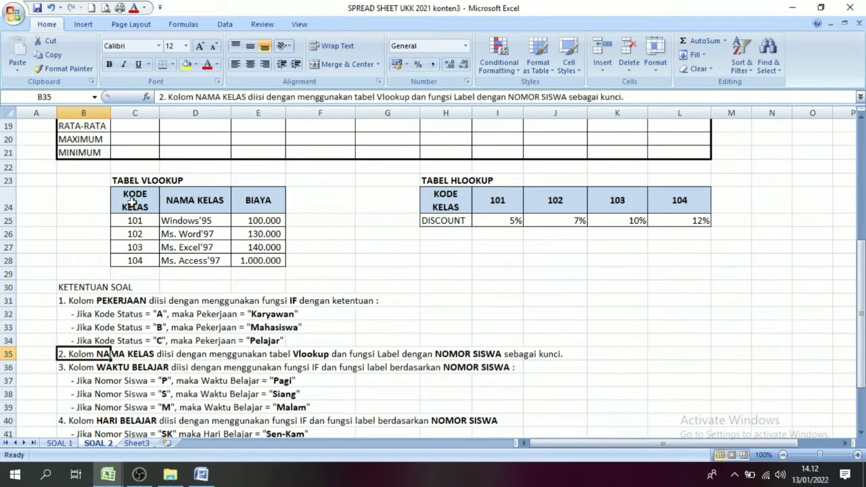
pyautogui.moveTo(134, 202); pyautogui.dragTo(260, 262)
pyautogui.click(194, 300)
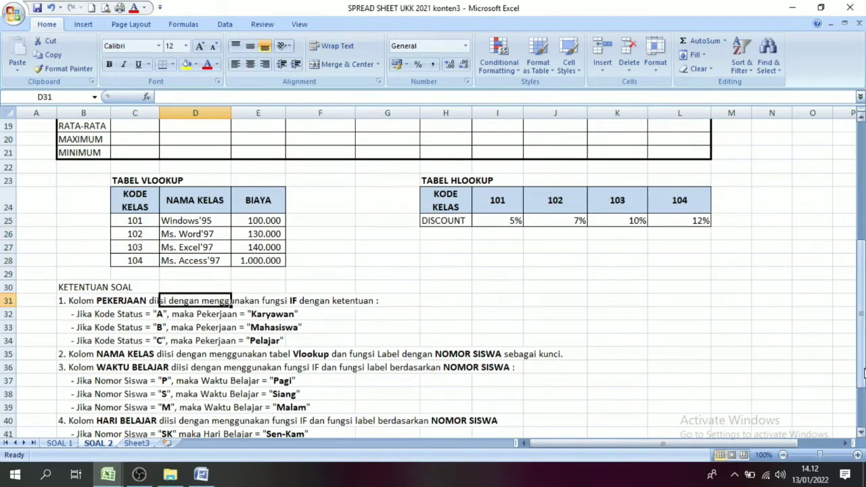
pyautogui.moveTo(861, 371); pyautogui.dragTo(861, 244)
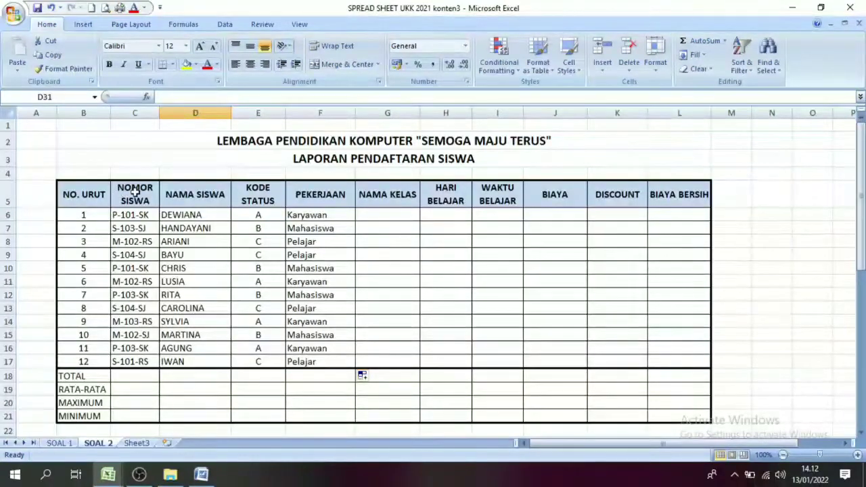
pyautogui.moveTo(132, 194); pyautogui.dragTo(135, 351)
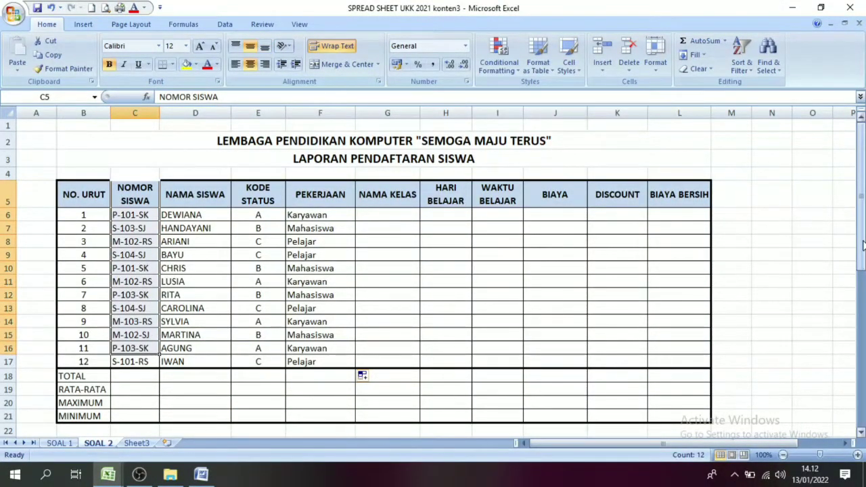
pyautogui.scroll(-1, 419, 264)
pyautogui.click(134, 138)
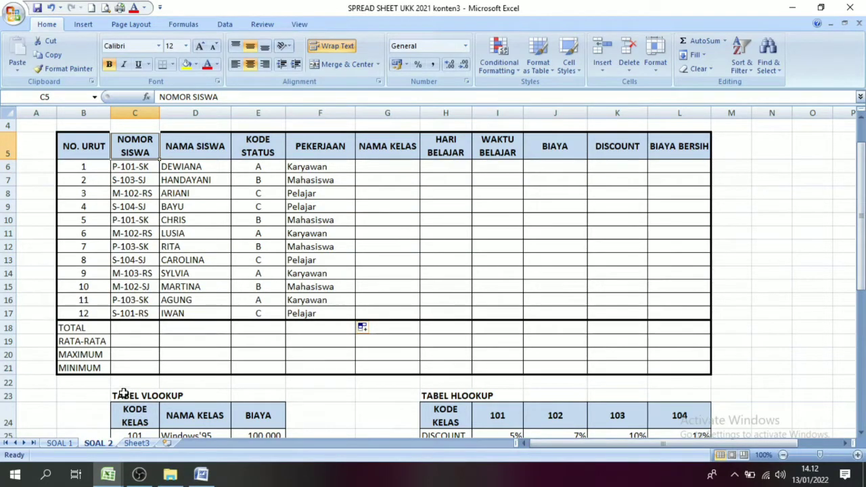
# Compare the NOMOR SISWA codes in column C with the KODE KELAS and NAMA KELAS entries in the TABEL VLOOKUP
pyautogui.click(135, 172)
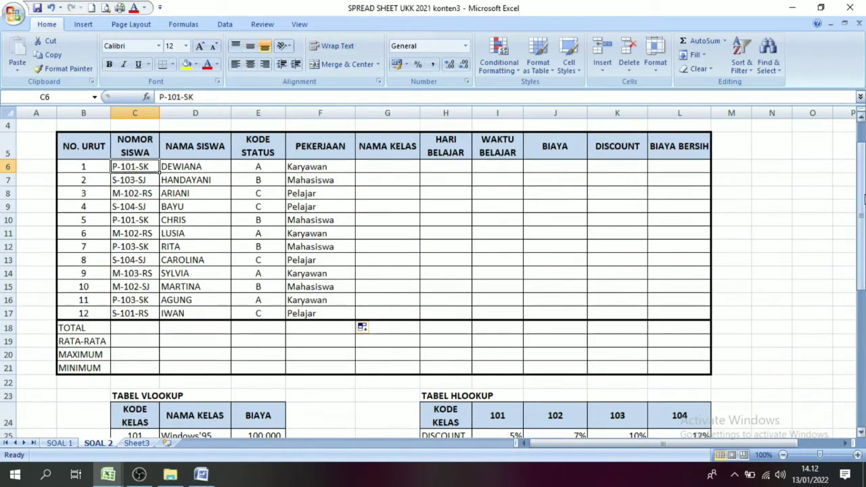
pyautogui.moveTo(861, 194); pyautogui.dragTo(861, 222)
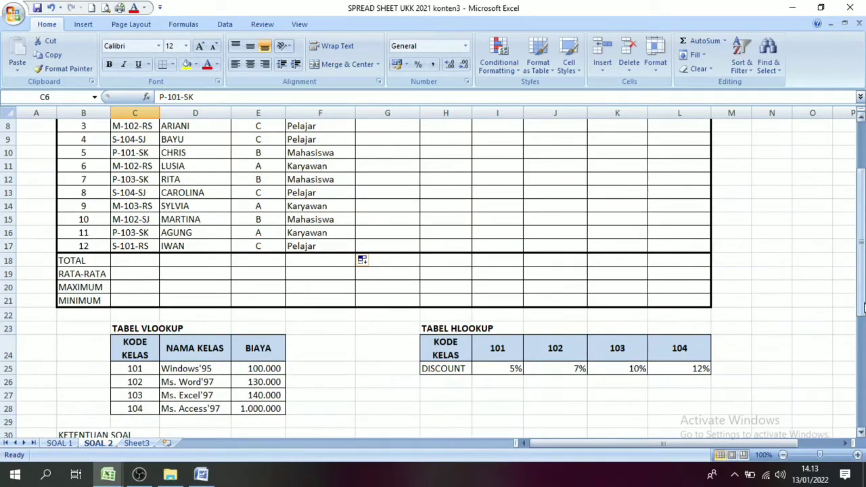
pyautogui.moveTo(861, 307); pyautogui.dragTo(860, 257)
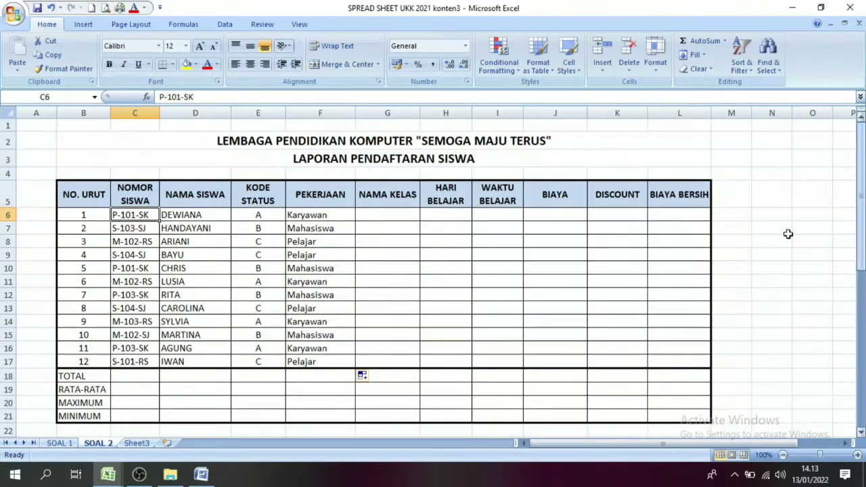
pyautogui.click(132, 196)
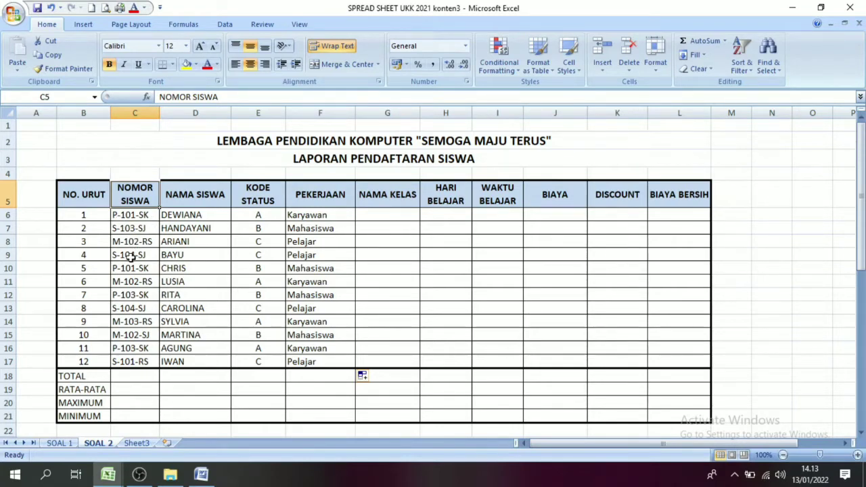
pyautogui.click(116, 217)
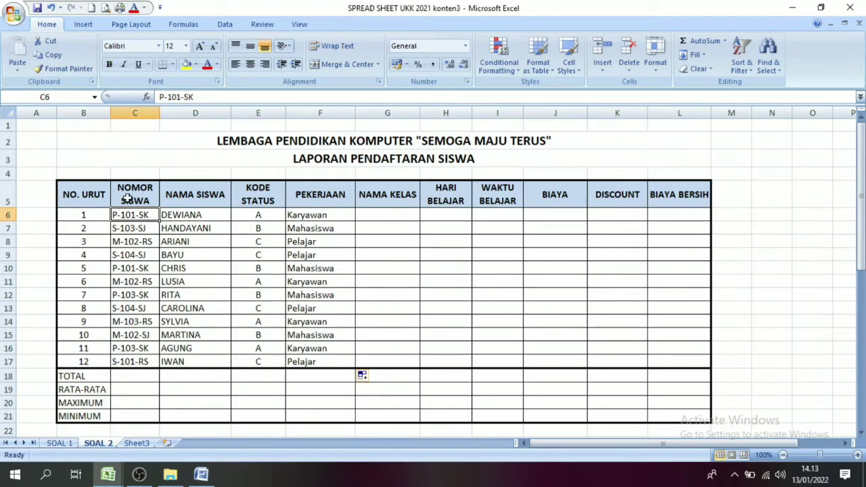
pyautogui.click(395, 215)
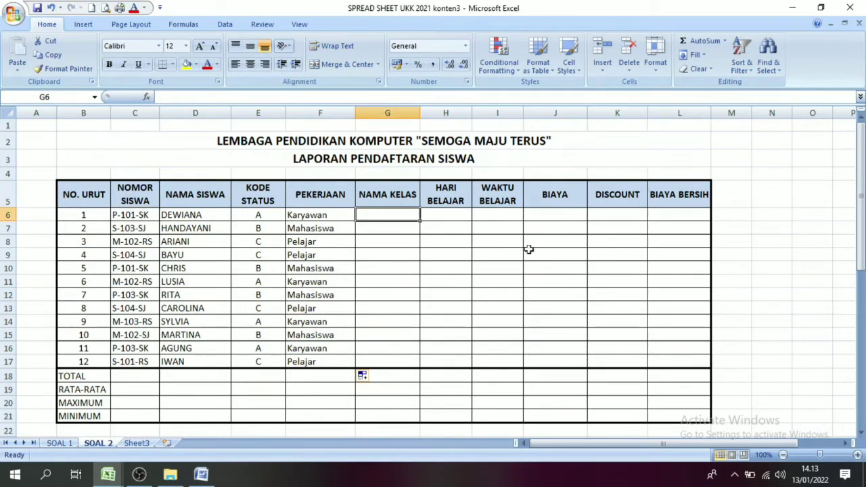
pyautogui.moveTo(861, 253)
pyautogui.mouseDown()
pyautogui.moveTo(860, 291)
pyautogui.moveTo(860, 268)
pyautogui.mouseUp()
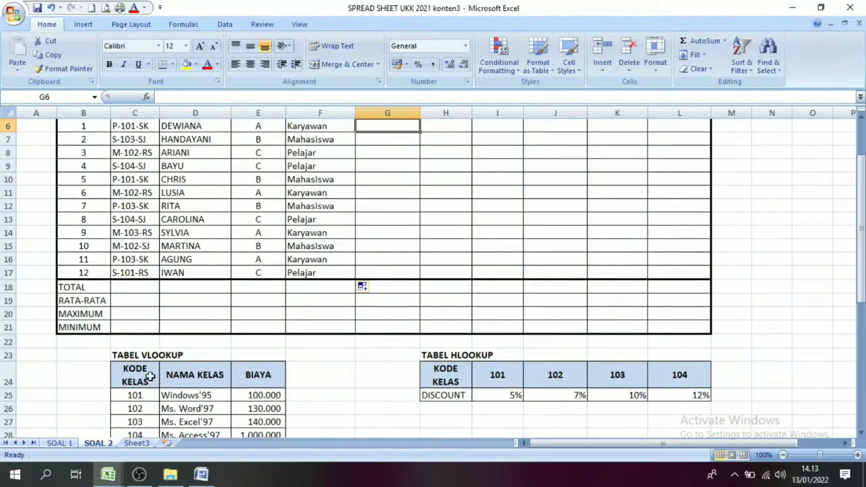
pyautogui.moveTo(860, 267); pyautogui.dragTo(860, 276)
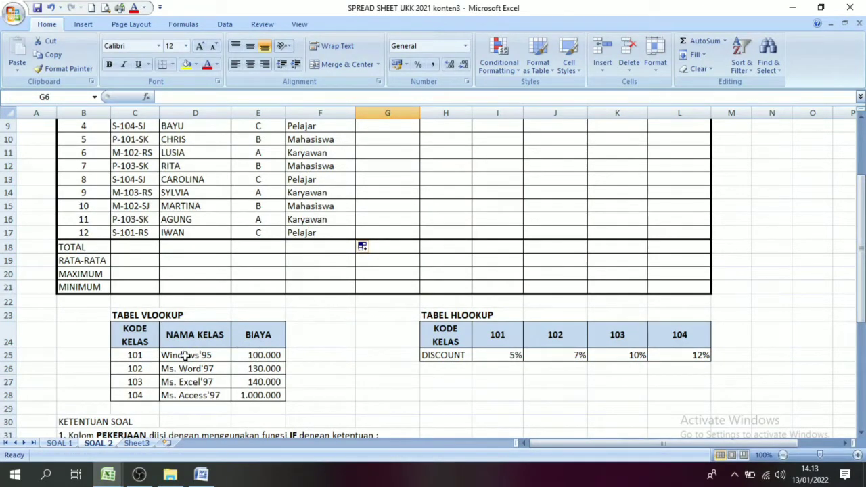
pyautogui.moveTo(185, 356); pyautogui.dragTo(186, 392)
pyautogui.click(149, 315)
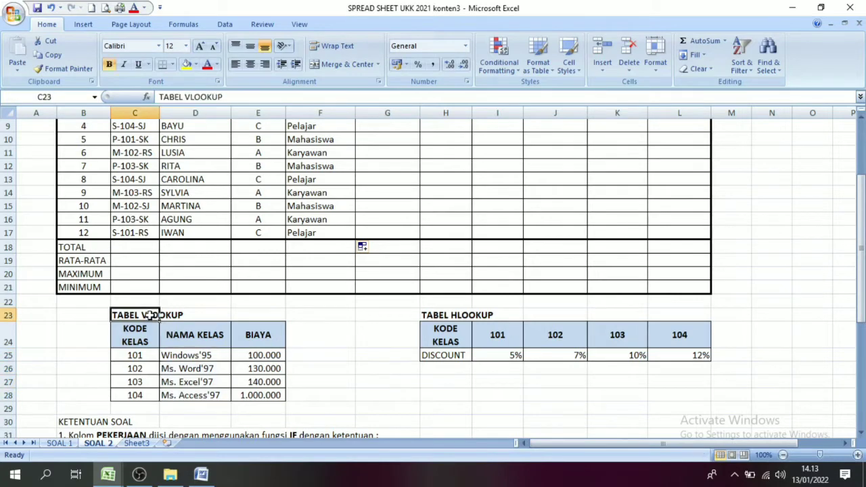
pyautogui.moveTo(861, 273); pyautogui.dragTo(860, 217)
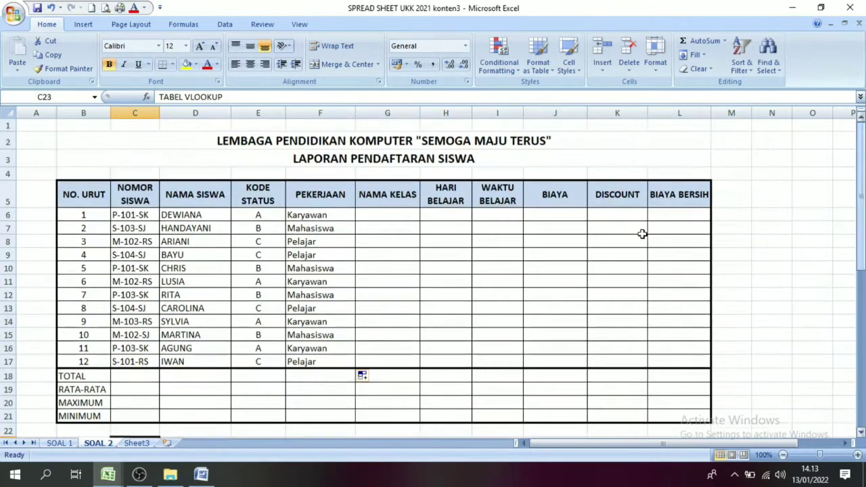
# Start a VLOOKUP formula in the first NAMA KELAS cell, G6, and check the KODE KELAS column for the lookup value
pyautogui.click(381, 215)
pyautogui.write('=vl')
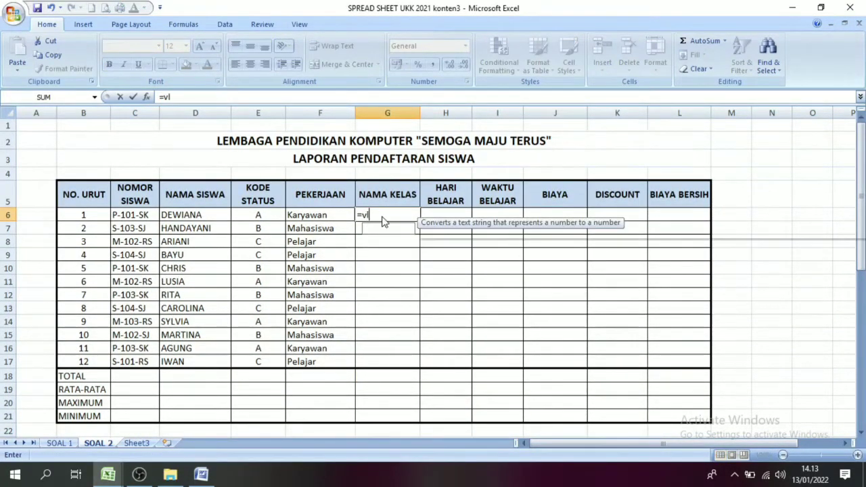
pyautogui.write('ookup(')
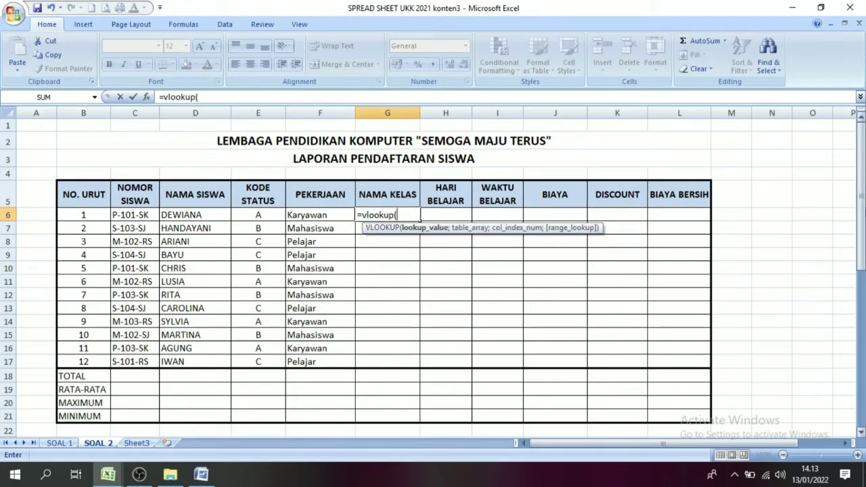
pyautogui.moveTo(863, 221); pyautogui.dragTo(863, 285)
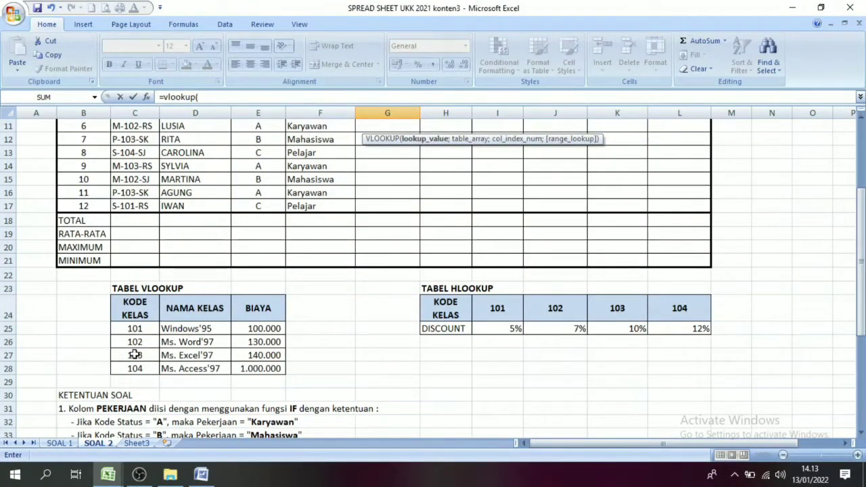
pyautogui.moveTo(863, 267); pyautogui.dragTo(862, 132)
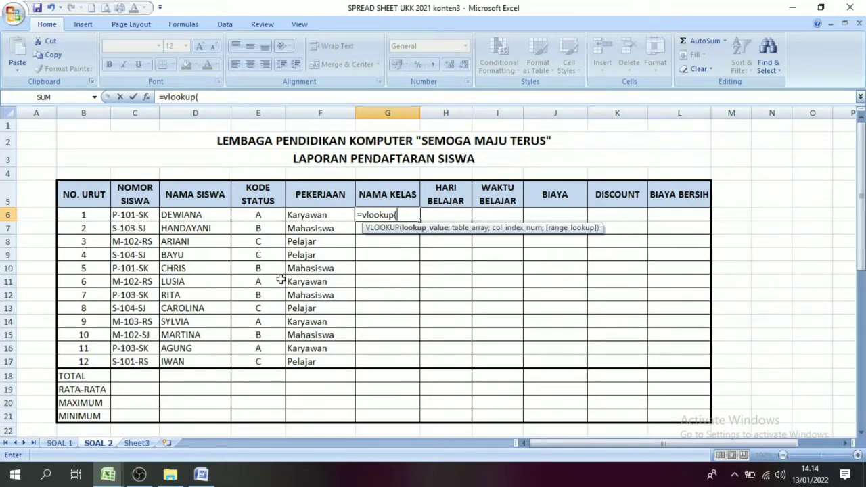
# Nest MID(C6;3;3) as the lookup value, extracting three characters of NOMOR SISWA from position 3
pyautogui.write('MID(')
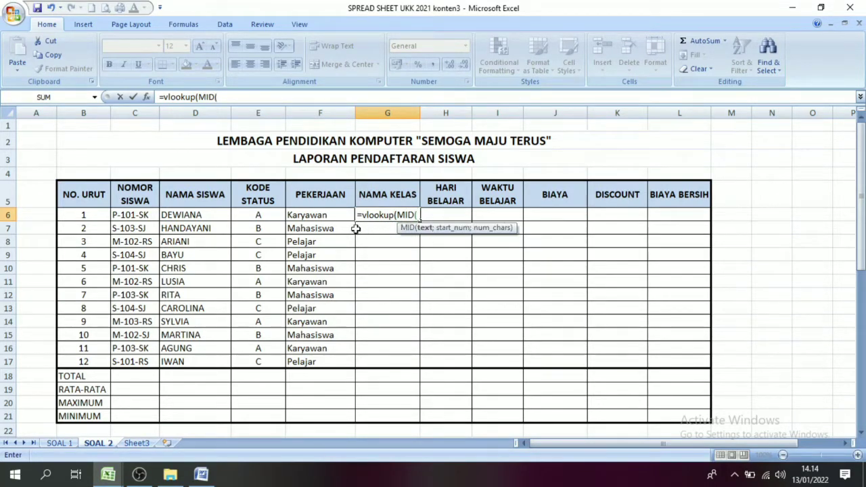
pyautogui.click(136, 214)
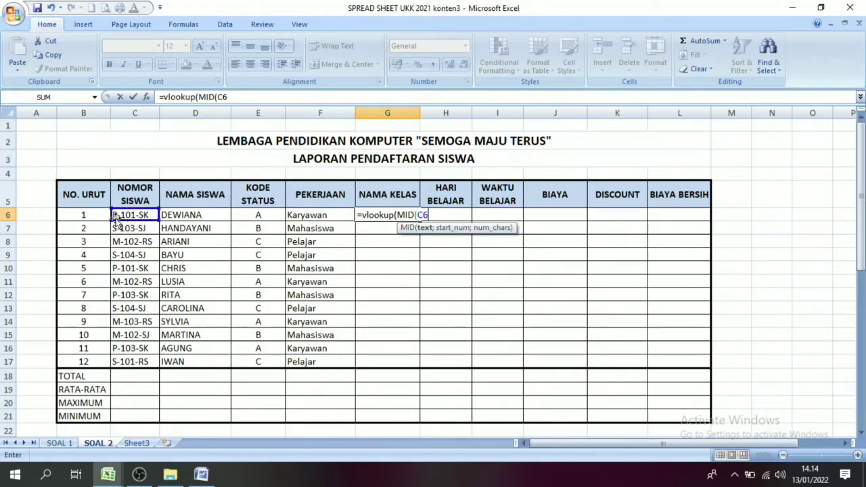
pyautogui.click(122, 218)
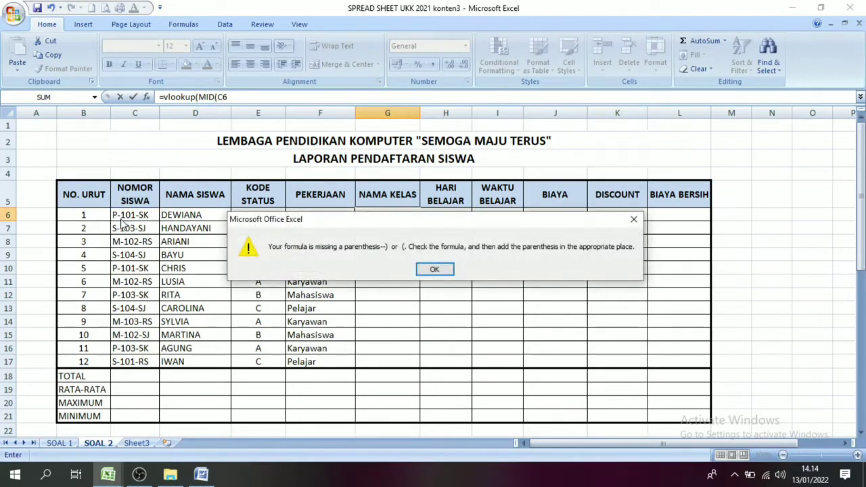
pyautogui.click(434, 270)
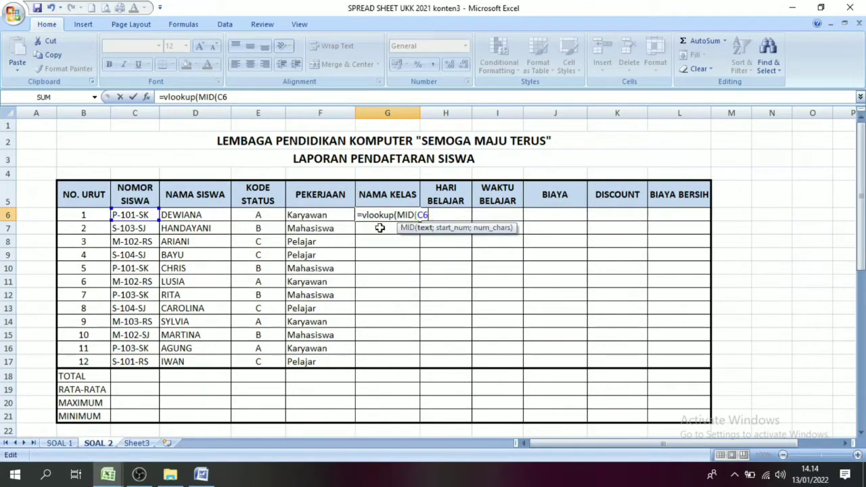
pyautogui.click(121, 219)
pyautogui.write(';3')
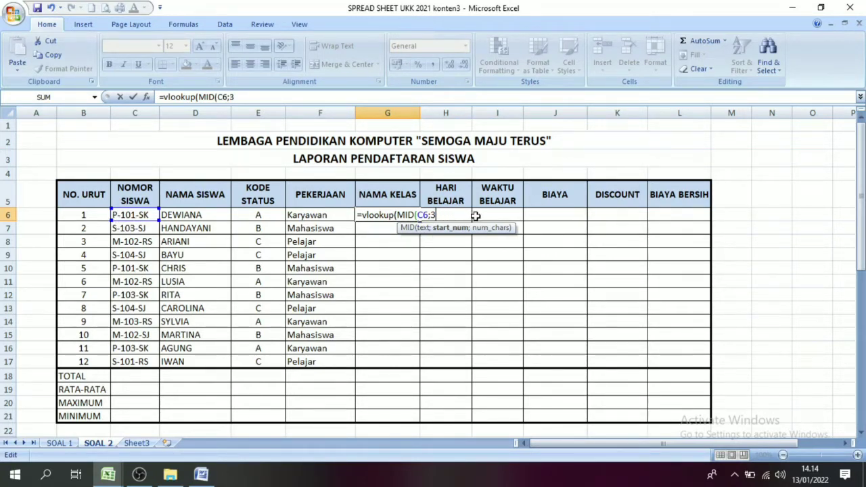
pyautogui.write(';')
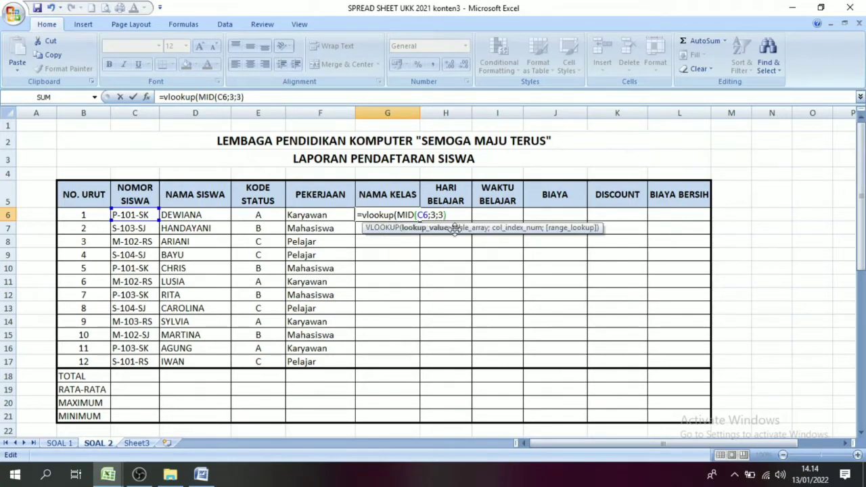
pyautogui.write('3);')
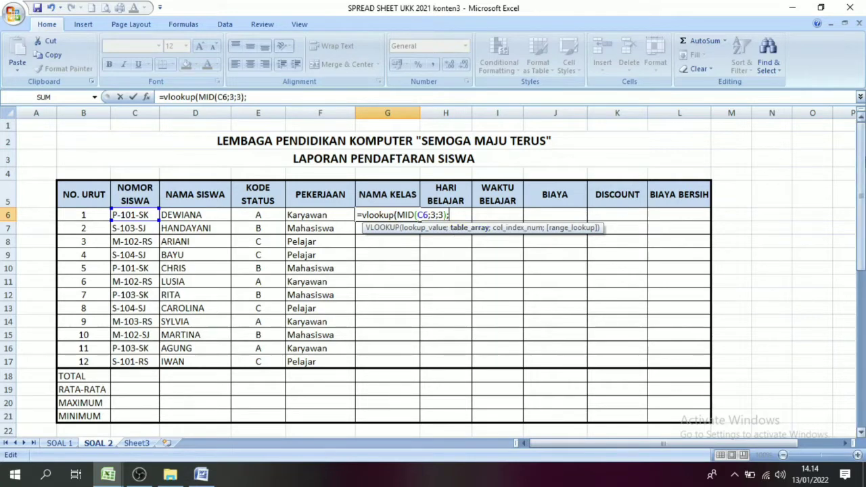
# Use the TABEL VLOOKUP range C25:D28 as the table array and make it absolute as $C$25:$D$28
pyautogui.moveTo(863, 184); pyautogui.dragTo(862, 245)
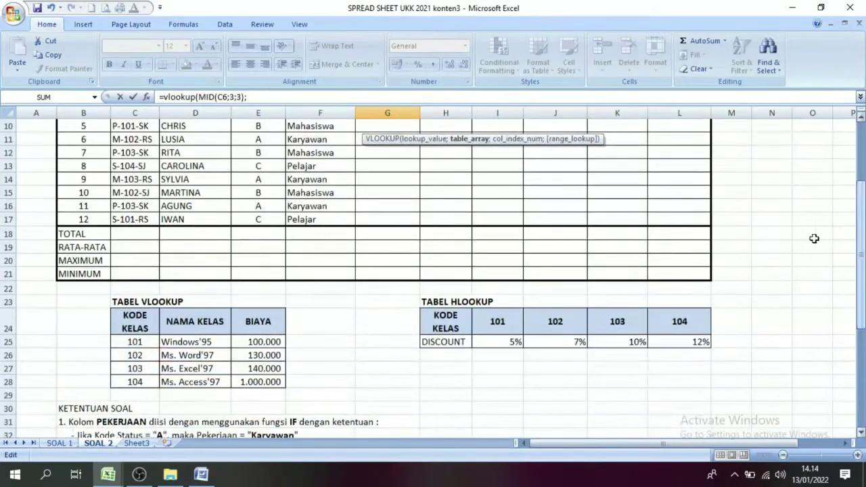
pyautogui.click(130, 342)
pyautogui.moveTo(147, 343); pyautogui.dragTo(202, 379)
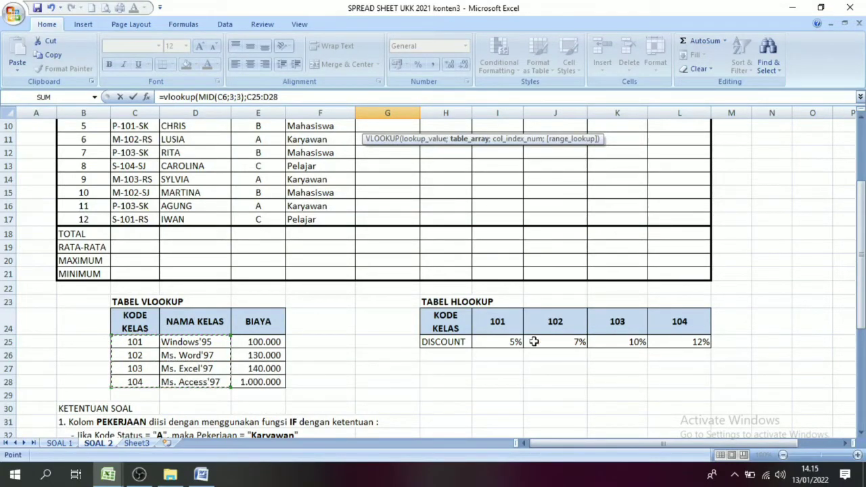
pyautogui.moveTo(860, 278); pyautogui.dragTo(863, 239)
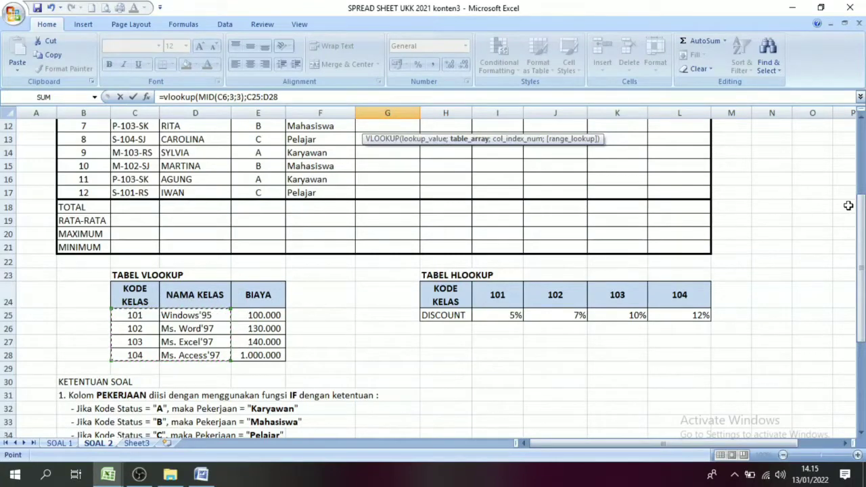
pyautogui.moveTo(862, 281); pyautogui.dragTo(862, 273)
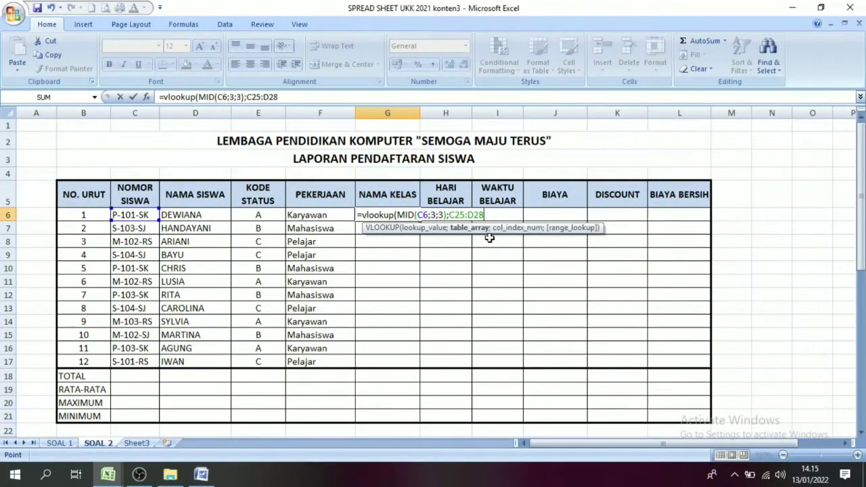
pyautogui.press('F4')
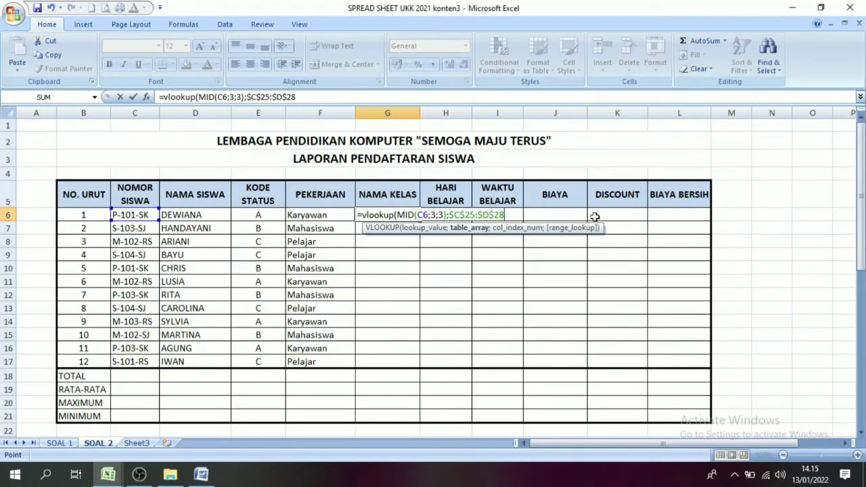
# Check the NAMA KELAS column's place in the table, set the column index to 2, and close and enter the VLOOKUP formula
pyautogui.moveTo(863, 215); pyautogui.dragTo(862, 238)
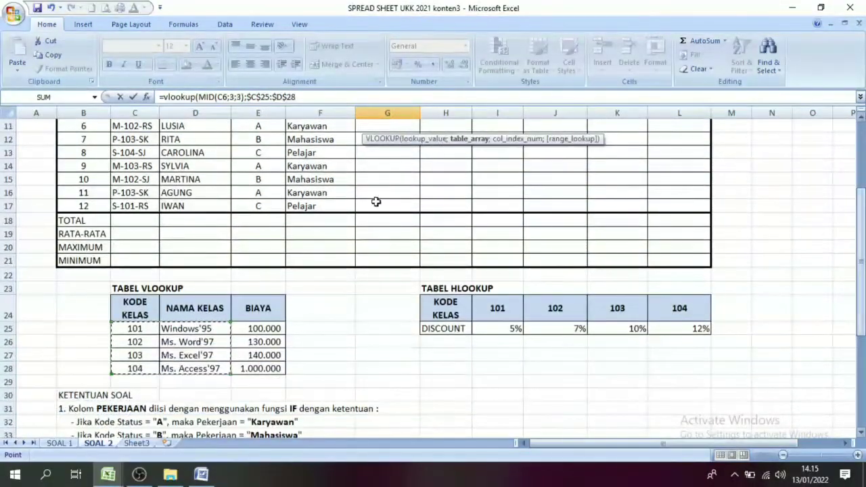
pyautogui.moveTo(863, 292); pyautogui.dragTo(862, 242)
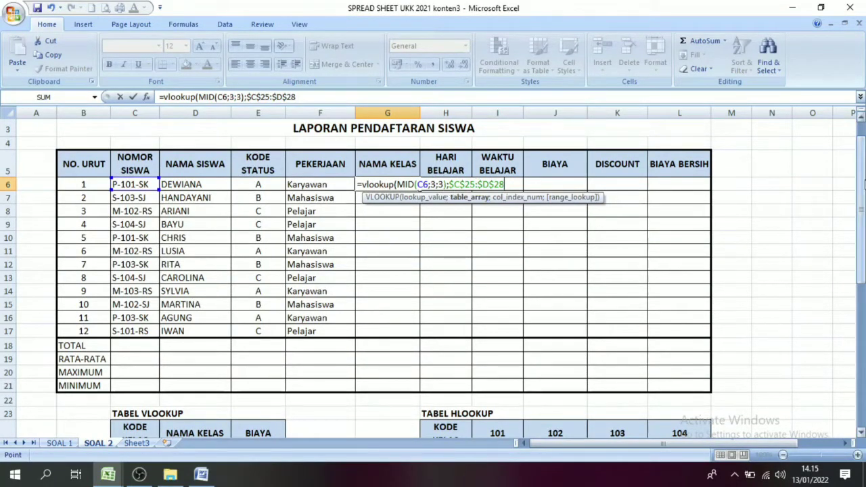
pyautogui.moveTo(862, 197); pyautogui.dragTo(862, 251)
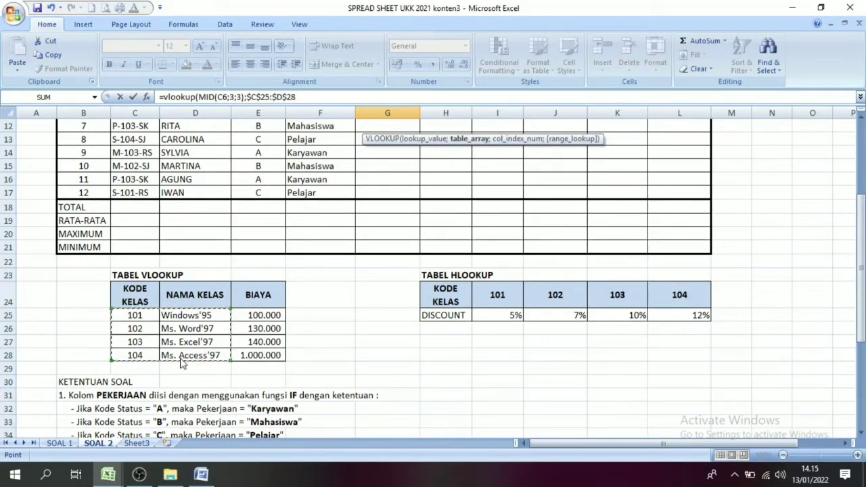
pyautogui.moveTo(862, 272); pyautogui.dragTo(862, 196)
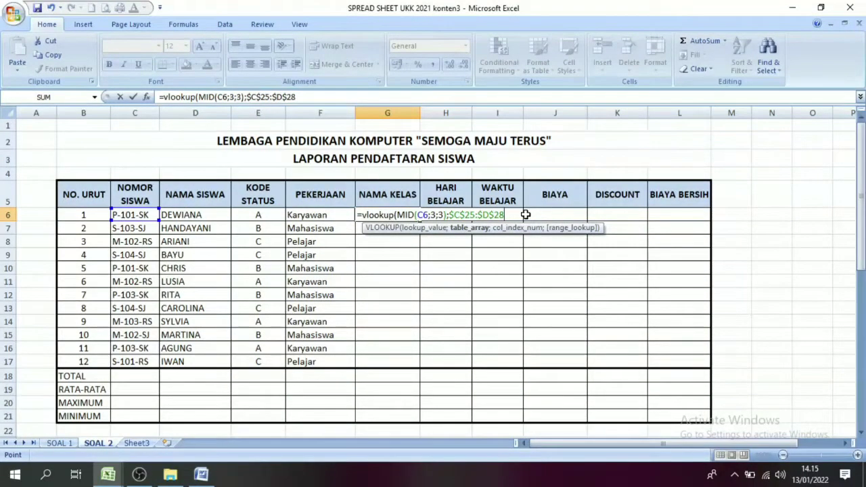
pyautogui.write(';')
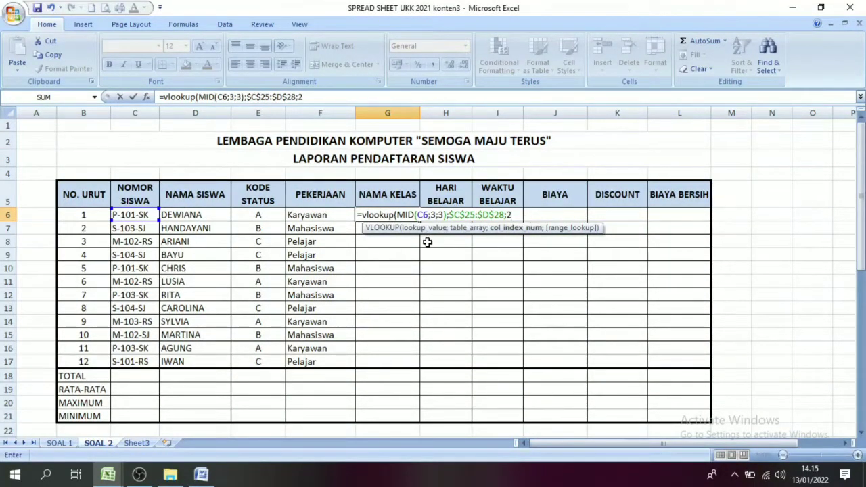
pyautogui.write('2)')
pyautogui.press('Return')
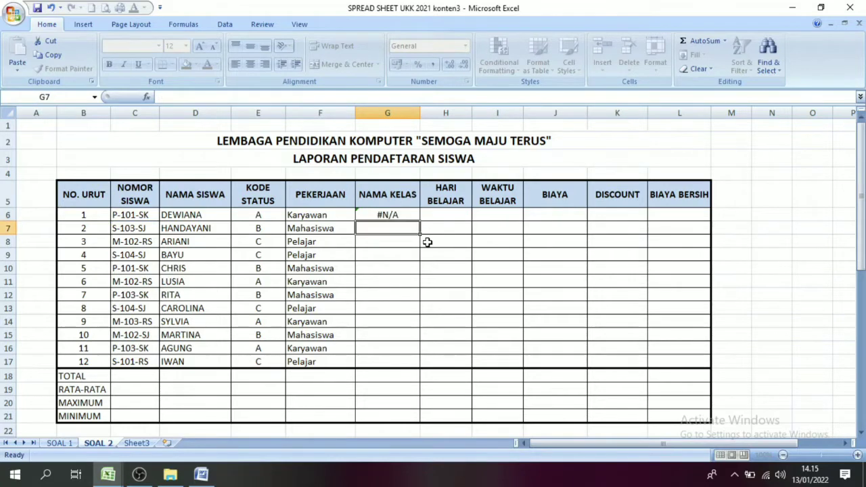
# Check the VLOOKUP formula in G6 against the first KODE KELAS entry, C25, in TABEL VLOOKUP
pyautogui.click(393, 214)
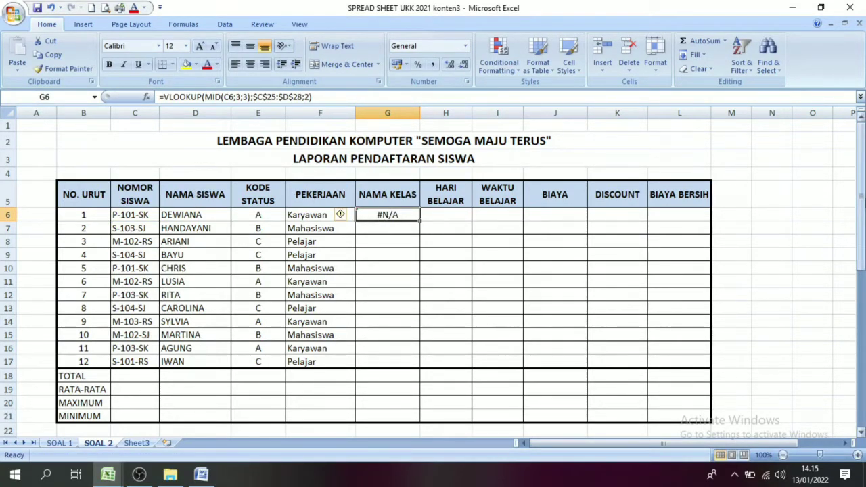
pyautogui.moveTo(862, 223)
pyautogui.mouseDown()
pyautogui.moveTo(861, 238)
pyautogui.moveTo(861, 222)
pyautogui.mouseUp()
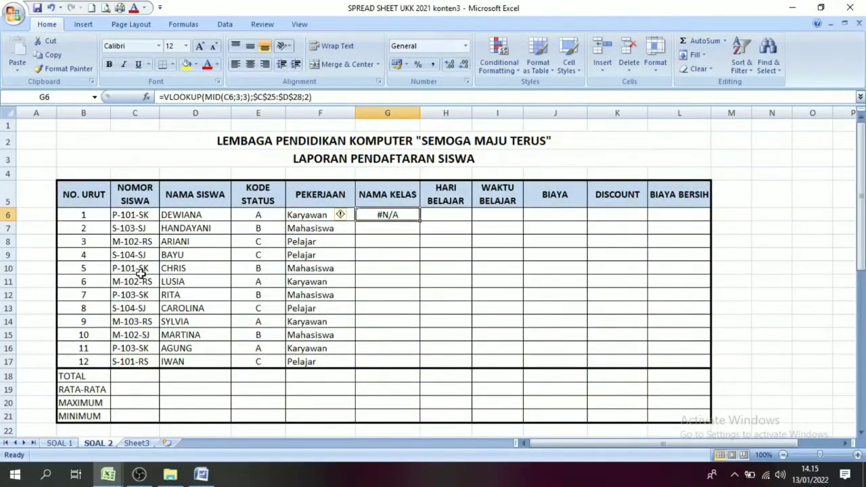
pyautogui.moveTo(862, 207); pyautogui.dragTo(861, 211)
pyautogui.moveTo(862, 203); pyautogui.dragTo(862, 290)
pyautogui.click(134, 276)
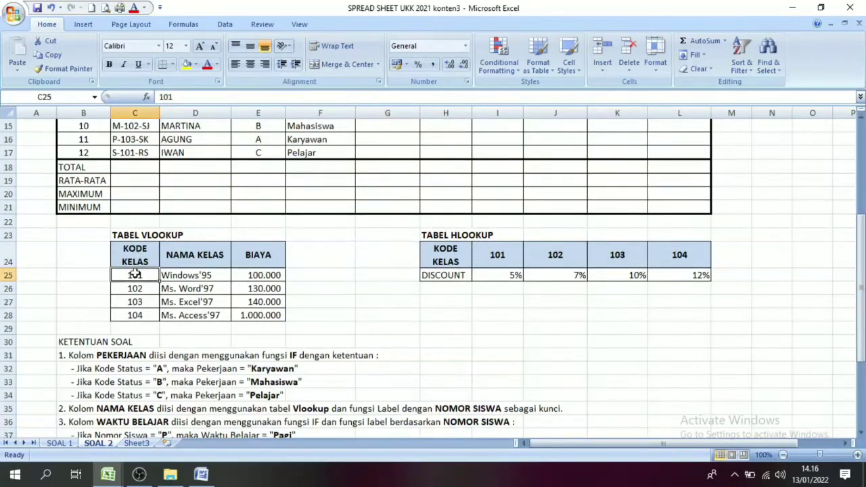
pyautogui.moveTo(862, 275); pyautogui.dragTo(862, 207)
pyautogui.click(383, 167)
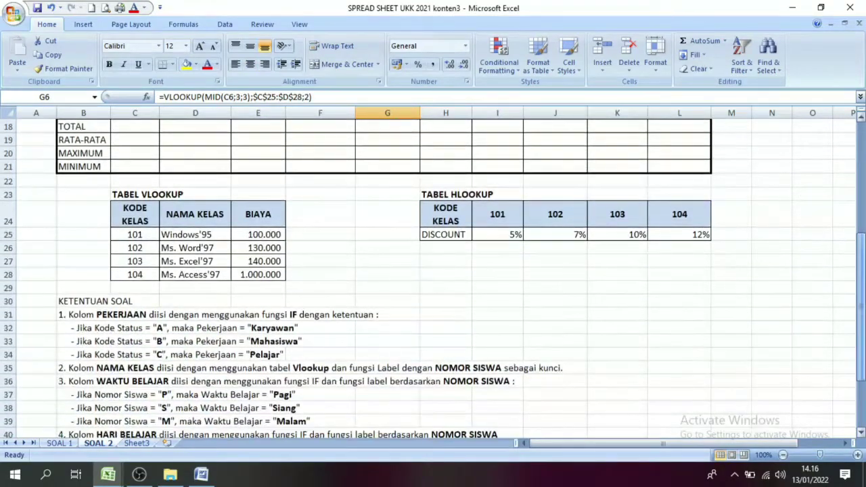
# Convert the KODE KELAS codes 101, 102, 103 and 104 in C25:C28 to text with a leading apostrophe
pyautogui.click(132, 235)
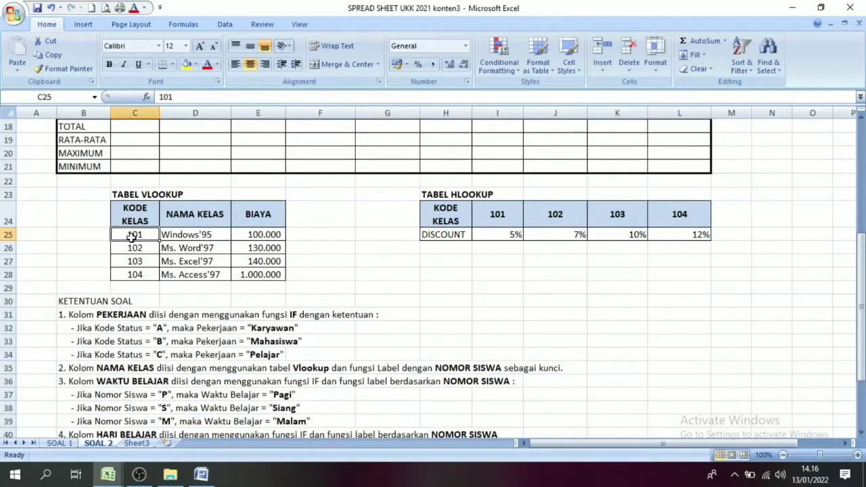
pyautogui.click(160, 97)
pyautogui.write("'")
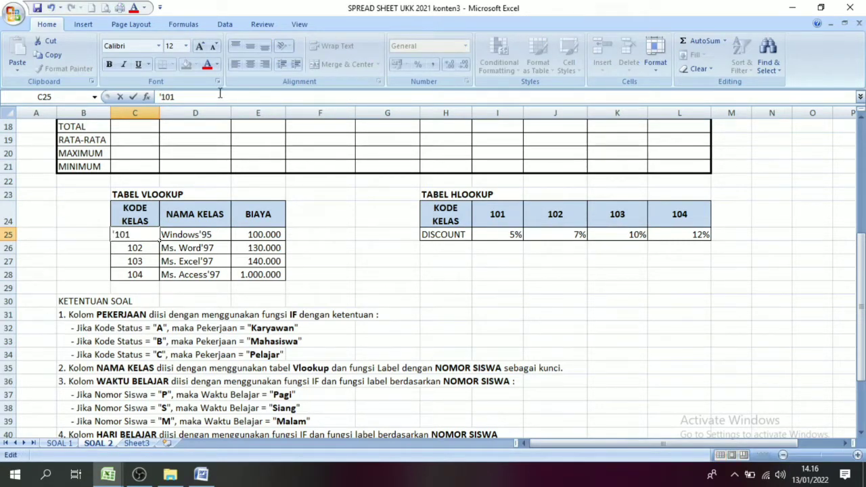
pyautogui.press('Return')
pyautogui.click(219, 96)
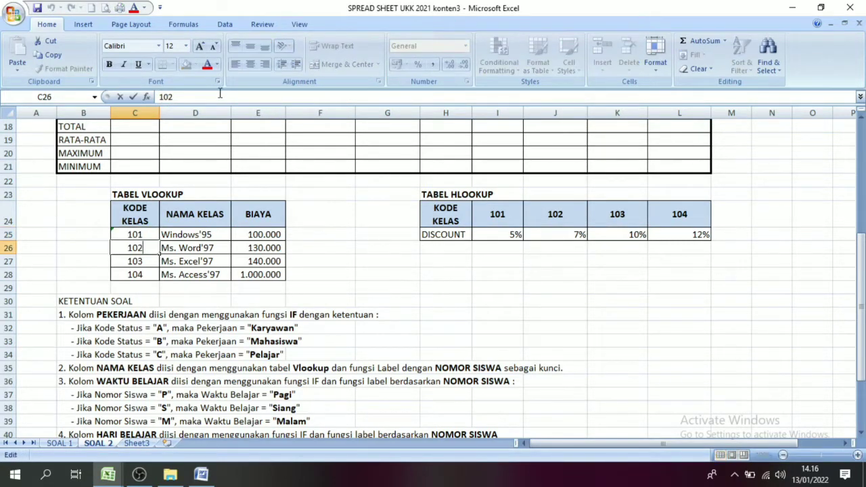
pyautogui.write("'")
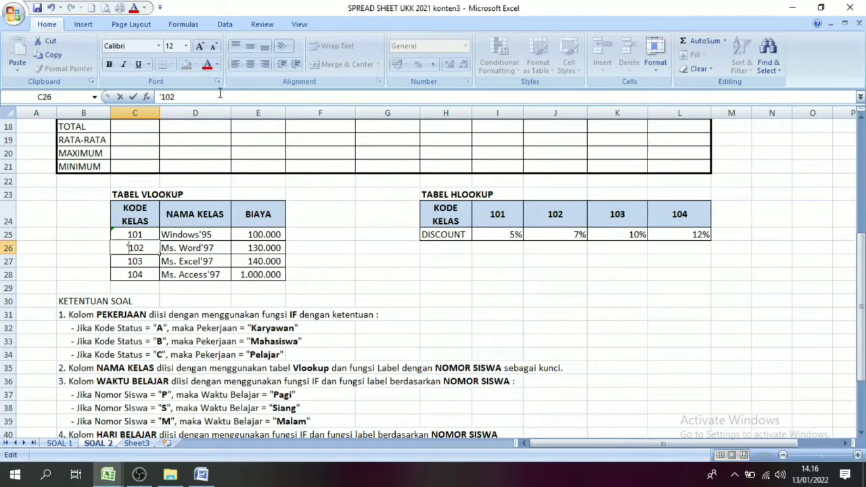
pyautogui.press('Return')
pyautogui.click(220, 97)
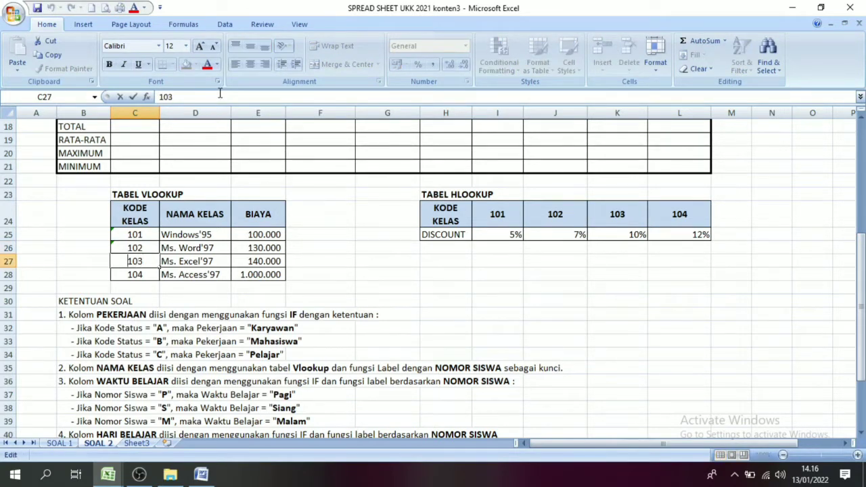
pyautogui.write("'")
pyautogui.press('Return')
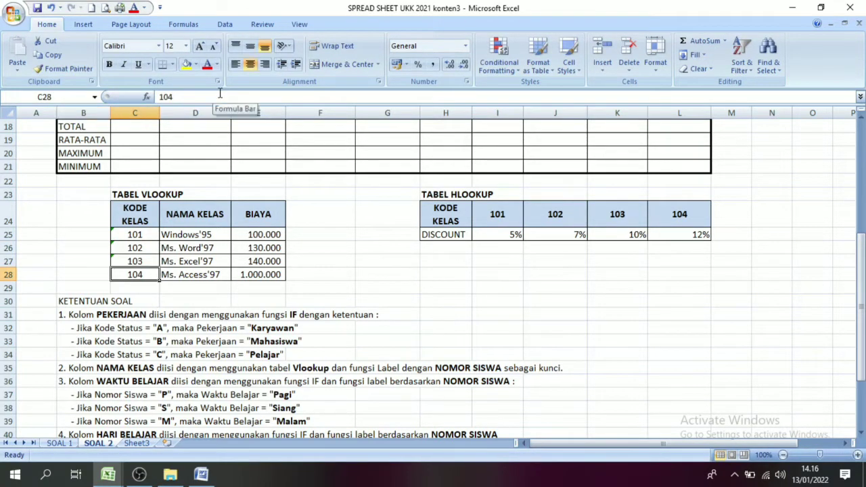
pyautogui.click(220, 95)
pyautogui.write("'")
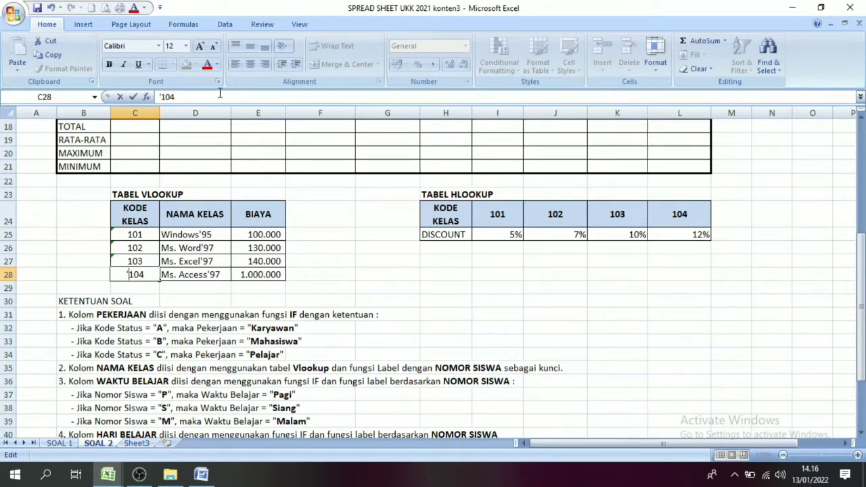
pyautogui.press('Return')
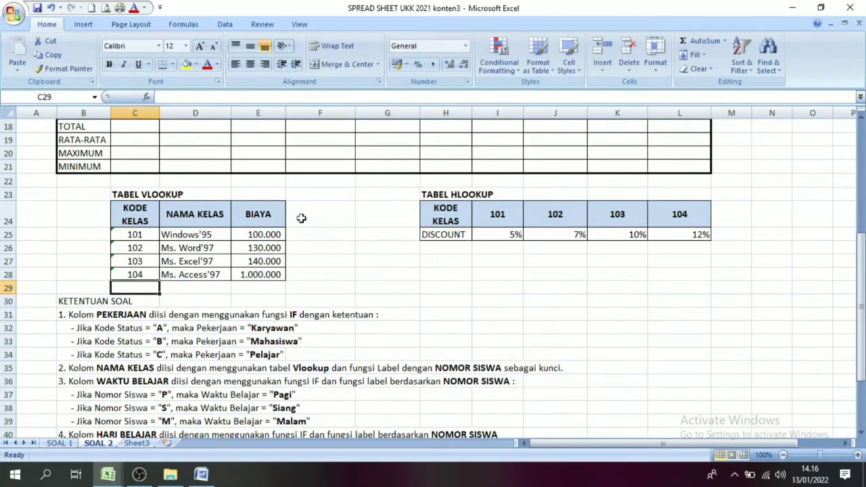
# Check the G6 result against TABEL VLOOKUP and fill the NAMA KELAS formula down to G17
pyautogui.moveTo(862, 288); pyautogui.dragTo(862, 189)
pyautogui.click(400, 181)
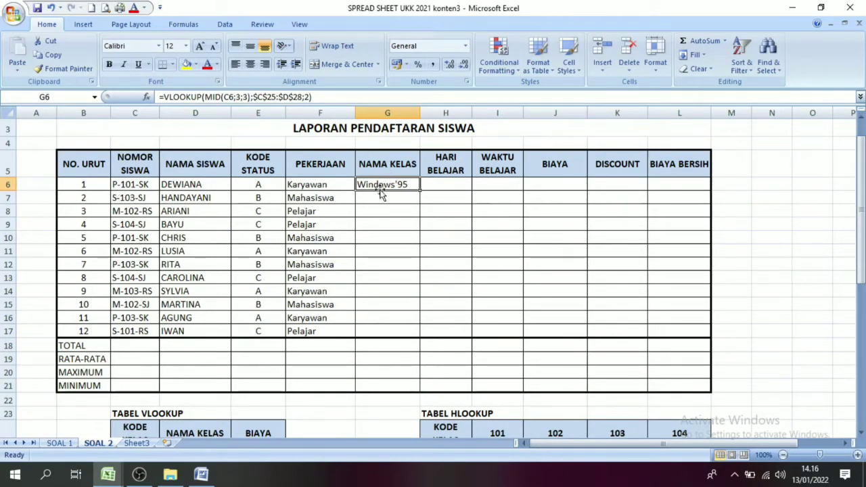
pyautogui.scroll(-3, 433, 271)
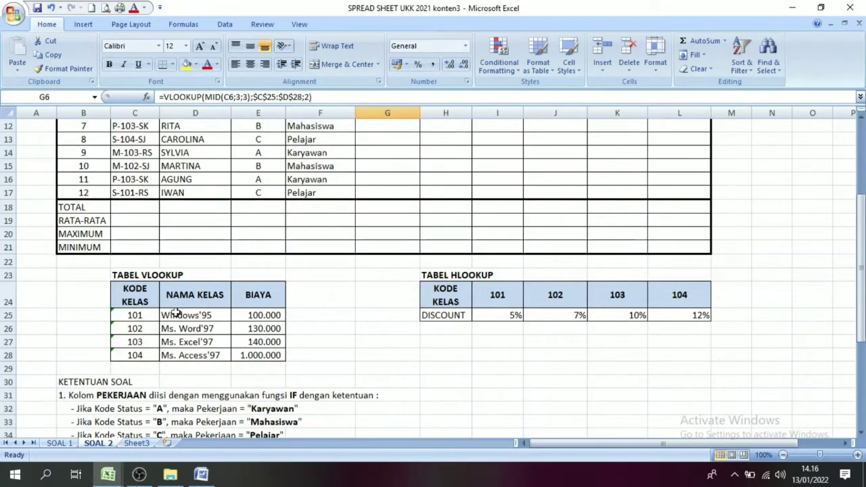
pyautogui.moveTo(860, 270); pyautogui.dragTo(860, 196)
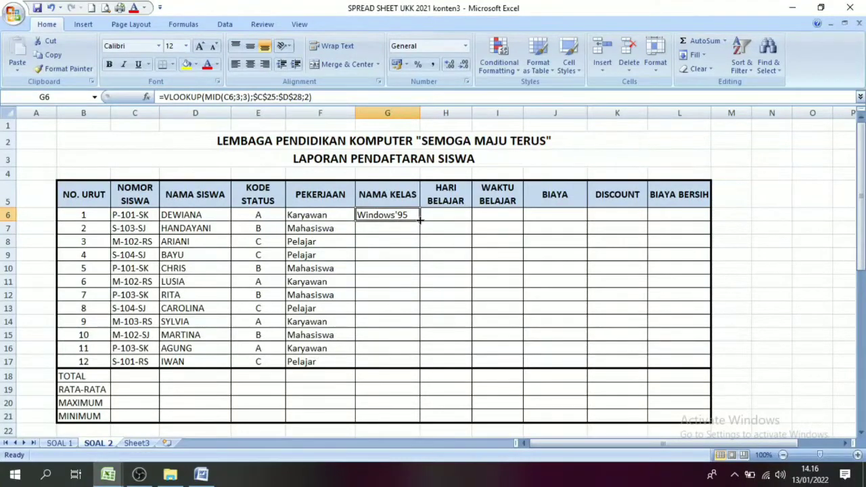
pyautogui.moveTo(419, 220); pyautogui.dragTo(415, 365)
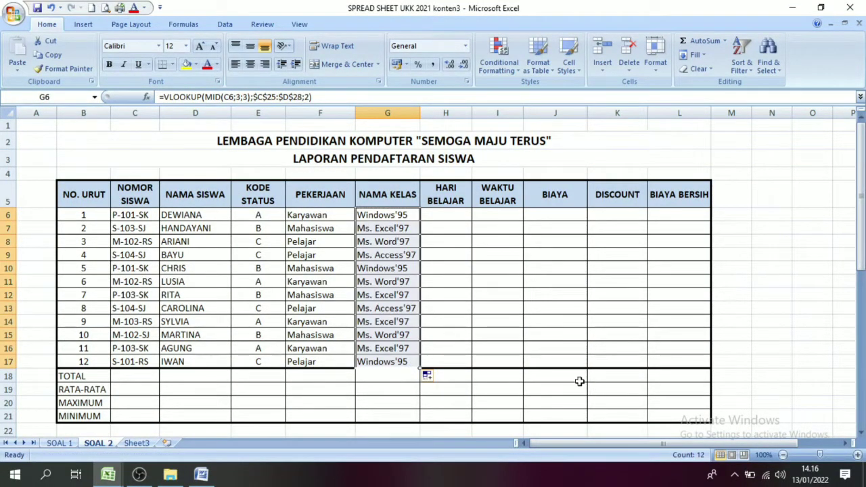
pyautogui.click(574, 310)
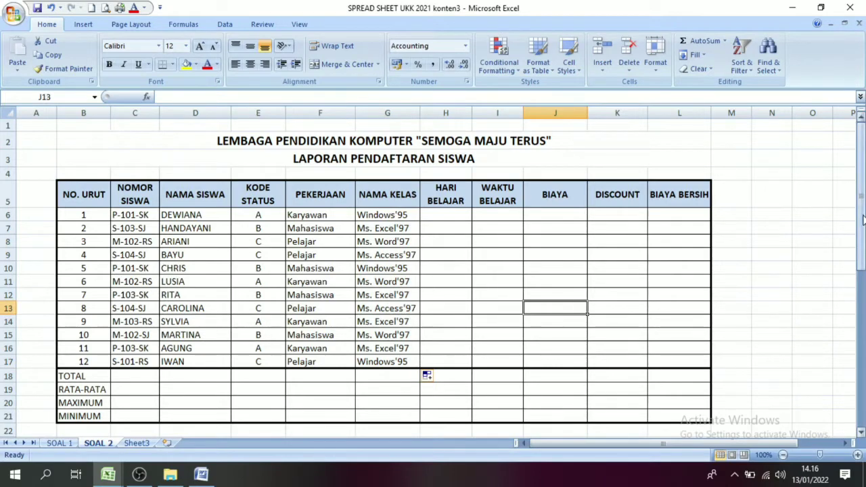
# Compare code 103 and its NAMA KELAS in TABEL VLOOKUP with the NOMOR SISWA and NAMA KELAS in row 7
pyautogui.moveTo(861, 203); pyautogui.dragTo(861, 221)
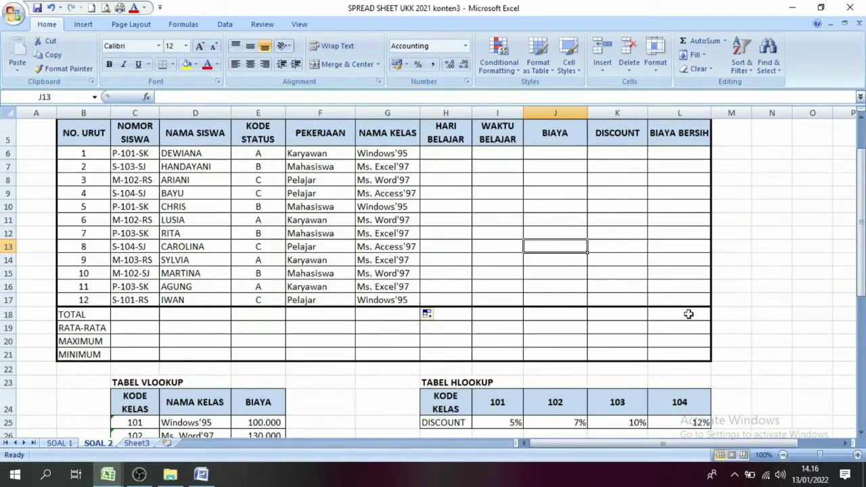
pyautogui.moveTo(861, 228); pyautogui.dragTo(861, 237)
pyautogui.click(154, 341)
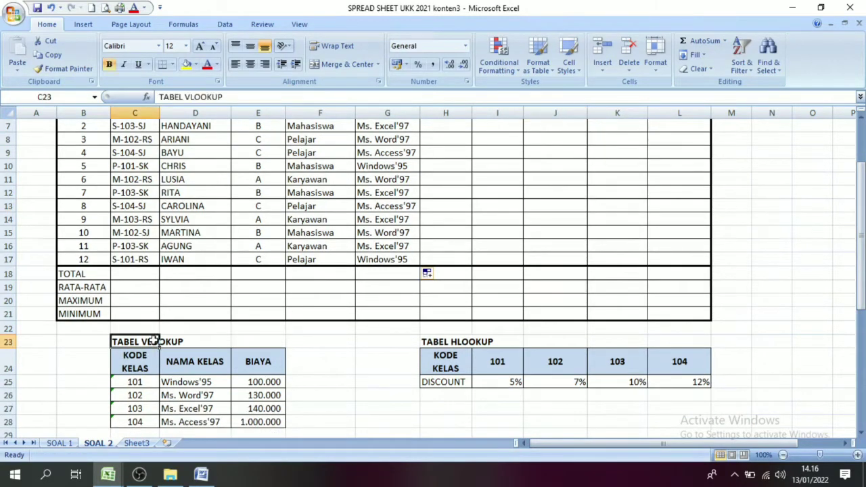
pyautogui.click(130, 408)
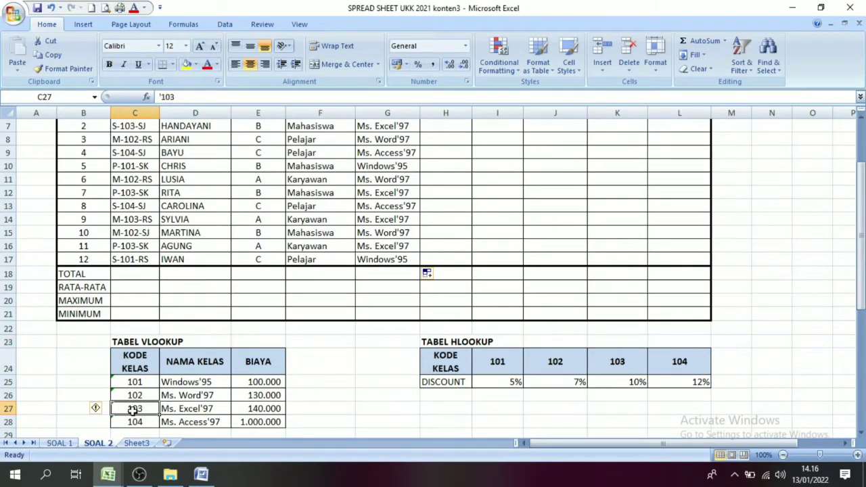
pyautogui.click(194, 359)
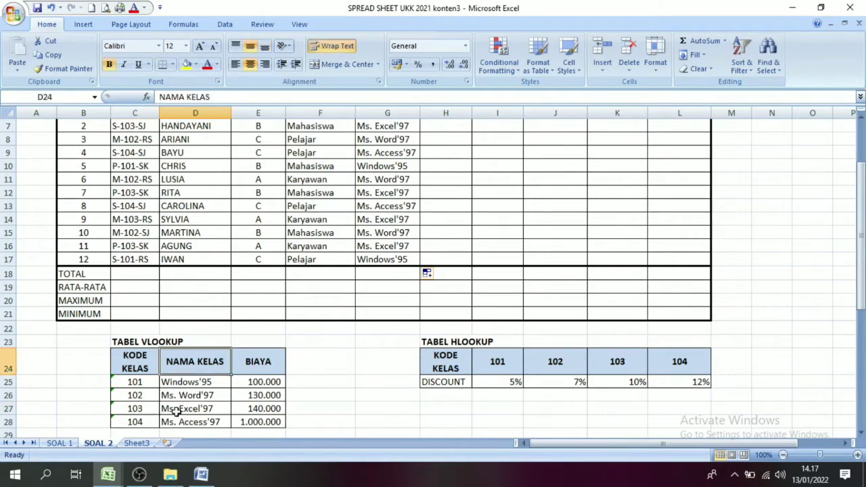
pyautogui.click(180, 409)
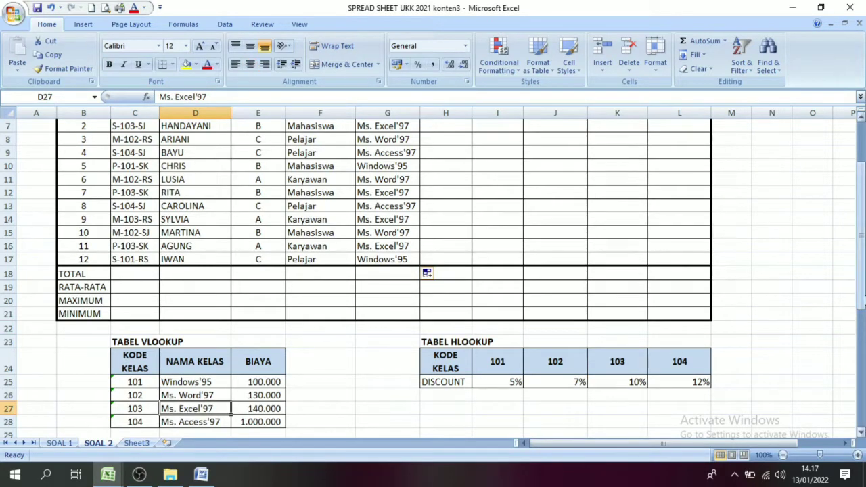
pyautogui.scroll(2, 185, 268)
pyautogui.click(130, 228)
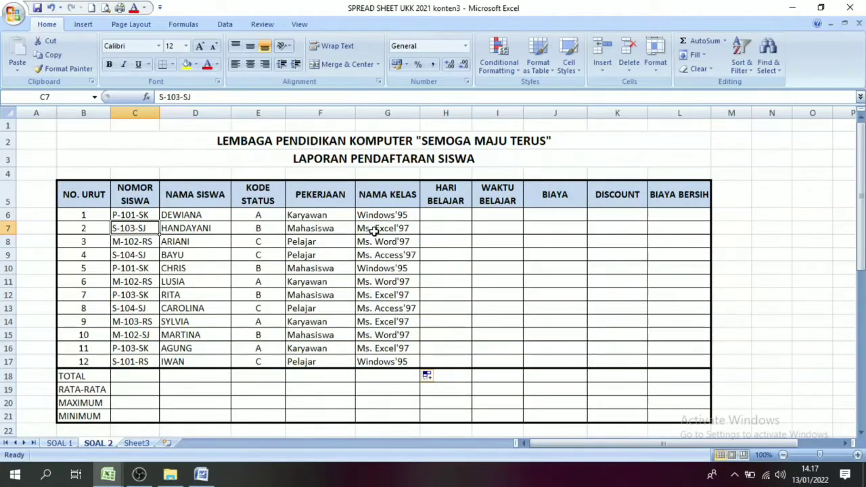
pyautogui.click(394, 230)
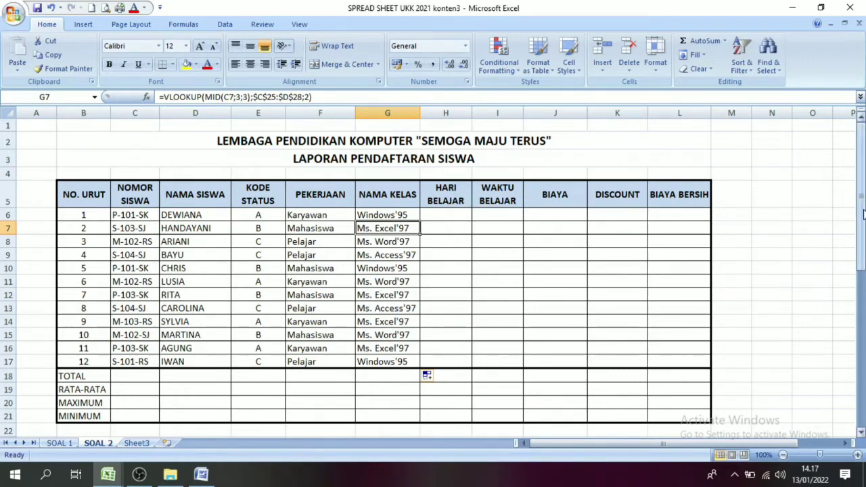
# Read the KETENTUAN SOAL rules for WAKTU BELAJAR and HARI BELAJAR and examine the codes in the NOMOR SISWA column
pyautogui.moveTo(860, 196); pyautogui.dragTo(861, 212)
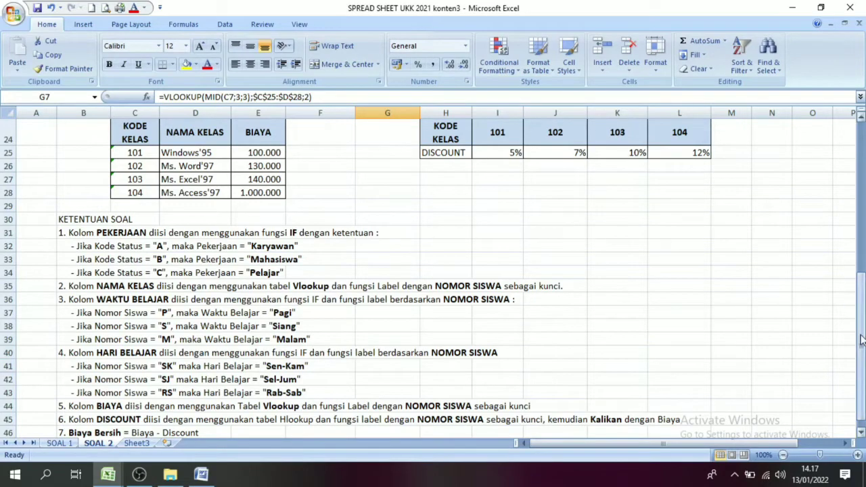
pyautogui.moveTo(860, 334); pyautogui.dragTo(860, 119)
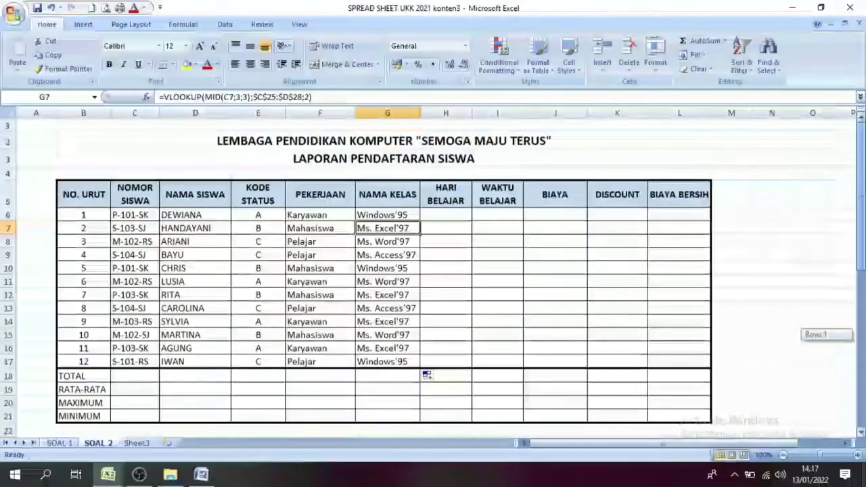
pyautogui.click(449, 214)
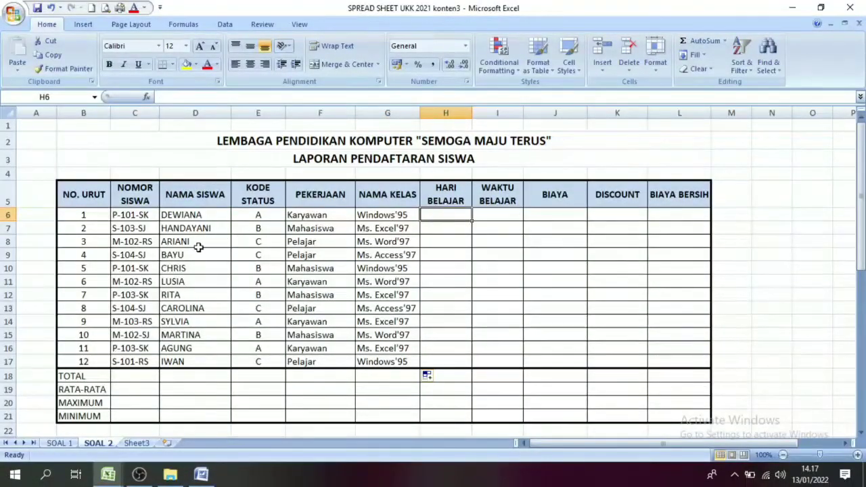
pyautogui.click(135, 199)
pyautogui.click(130, 216)
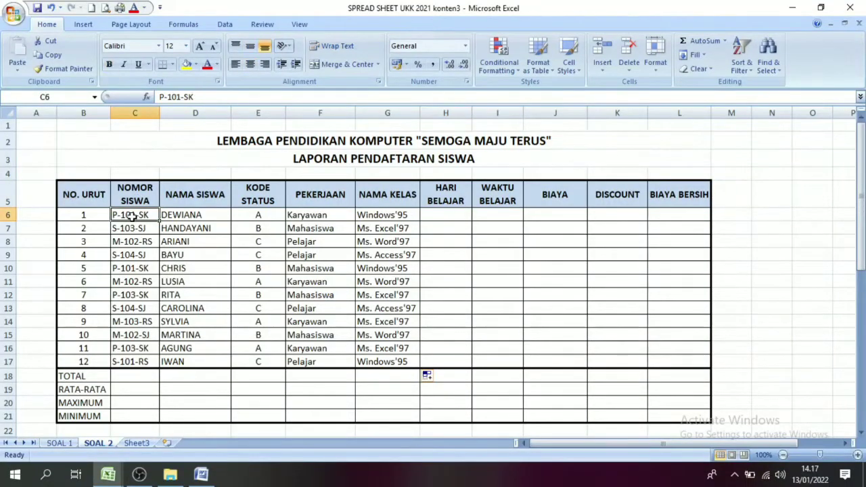
pyautogui.click(126, 251)
pyautogui.click(133, 207)
pyautogui.click(126, 252)
pyautogui.click(136, 217)
# Start the HARI BELAJAR formula in H6 with an IF that returns "Pagi" when LEFT(C6;1) equals "P"
pyautogui.click(442, 213)
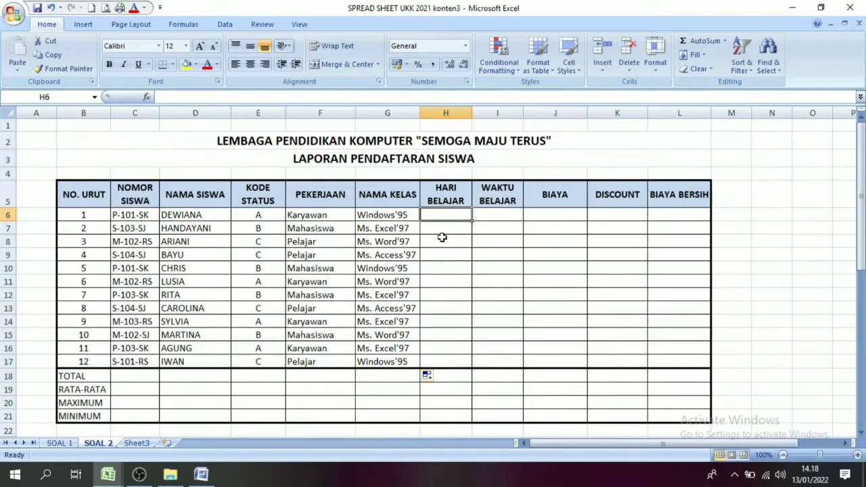
pyautogui.write('=')
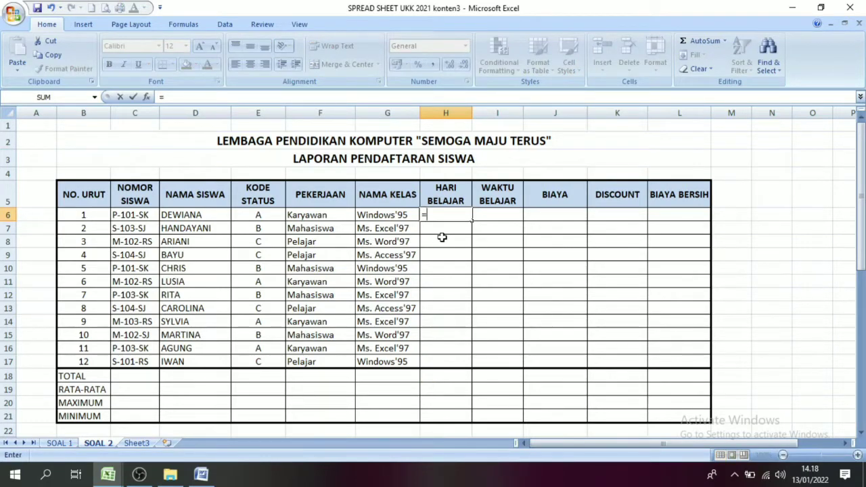
pyautogui.write('if(')
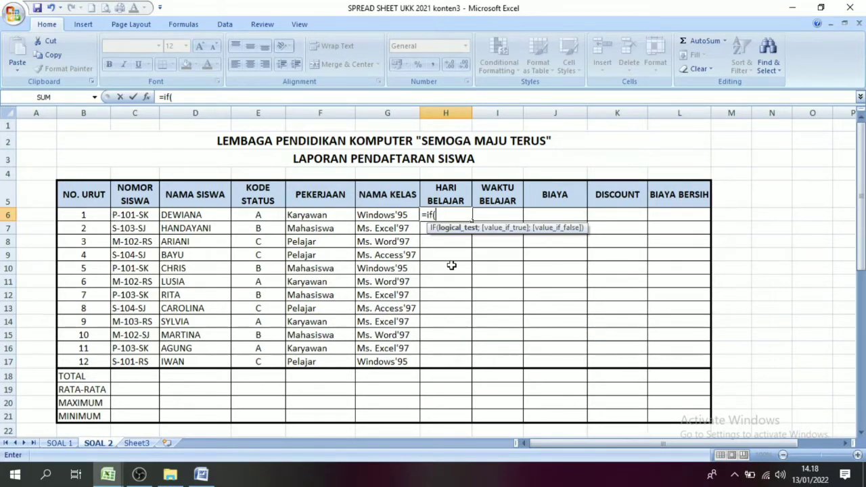
pyautogui.write('left')
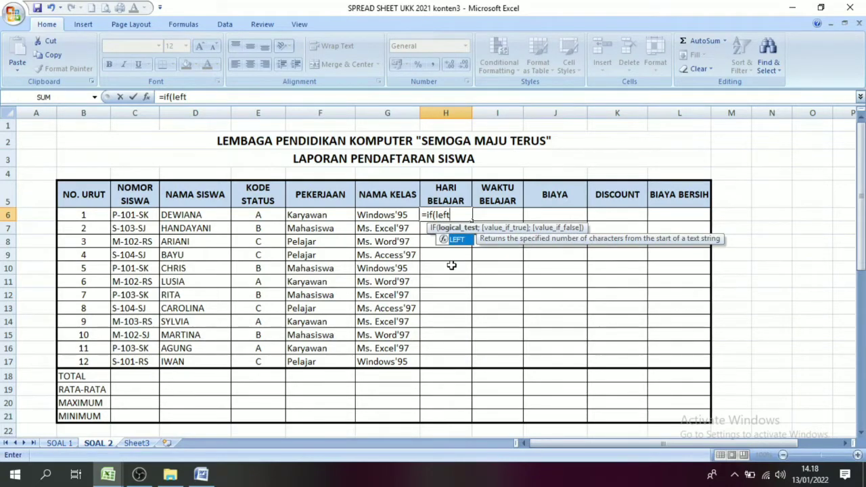
pyautogui.write('(')
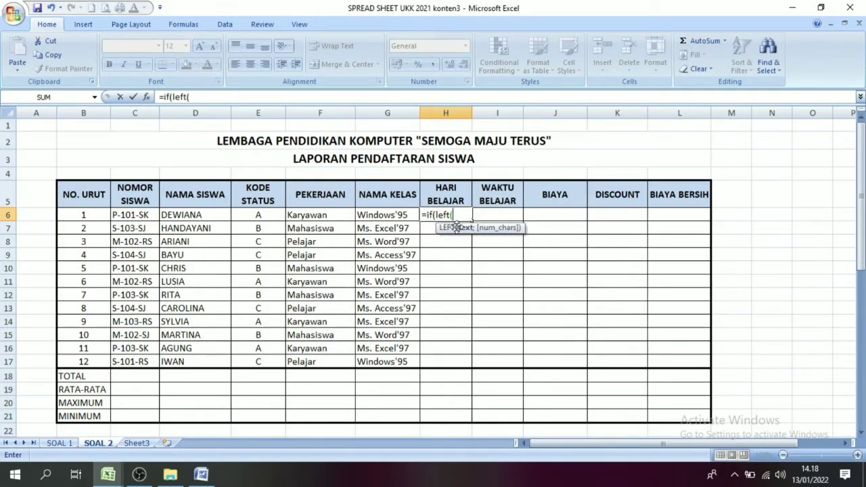
pyautogui.click(121, 214)
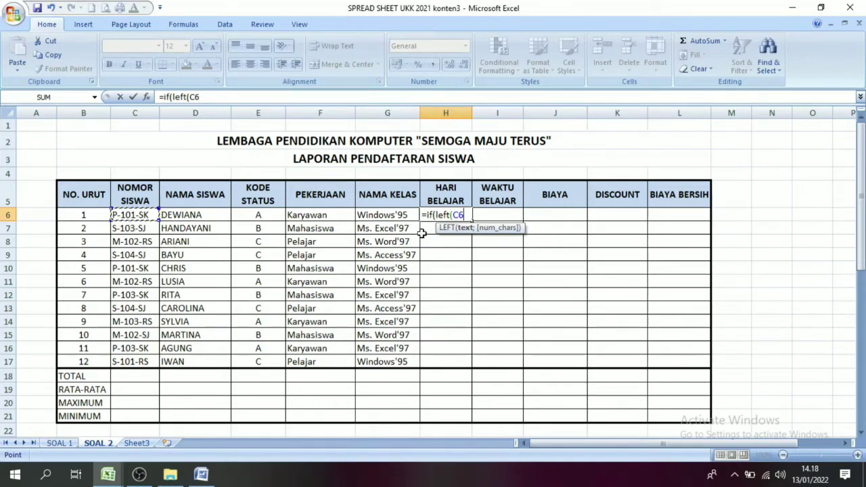
pyautogui.write(';1')
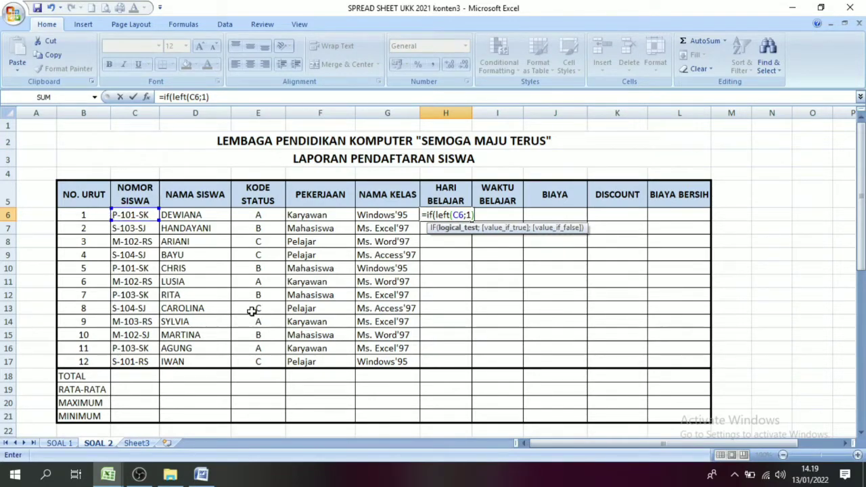
pyautogui.write('P";"P')
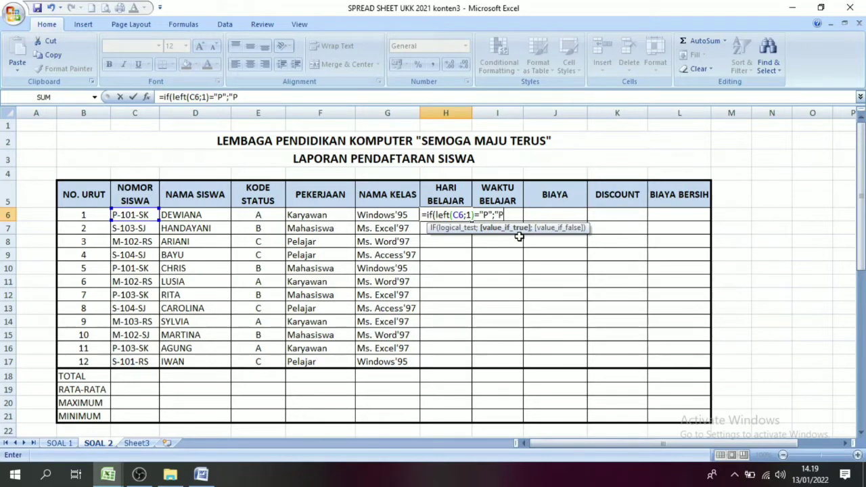
pyautogui.write('agi";')
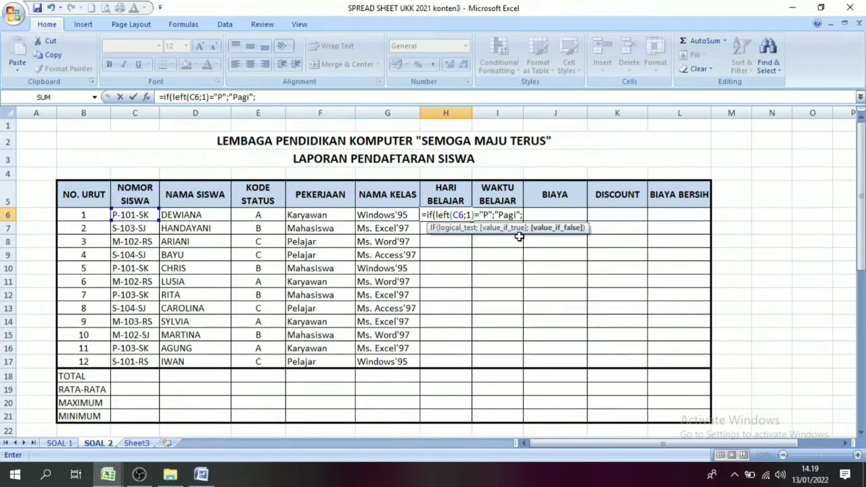
# Nest a second IF in the H6 formula that returns "Siang" when LEFT(C6;1) equals "S"
pyautogui.write('if(')
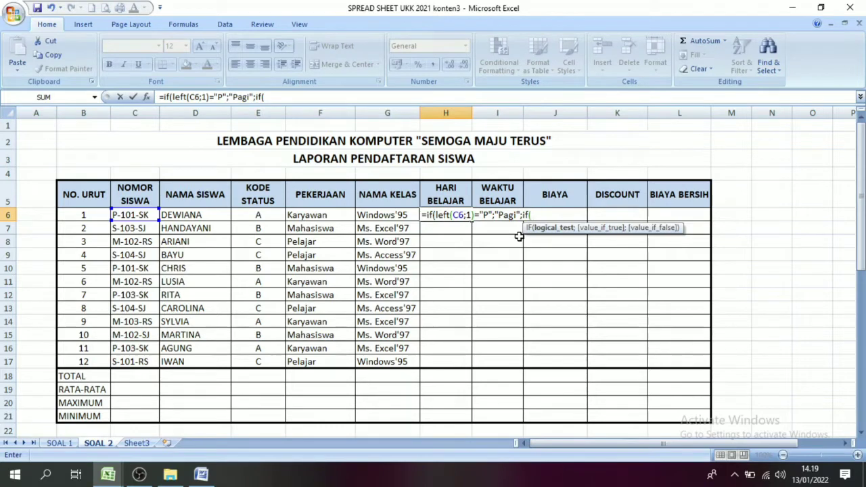
pyautogui.write('left(')
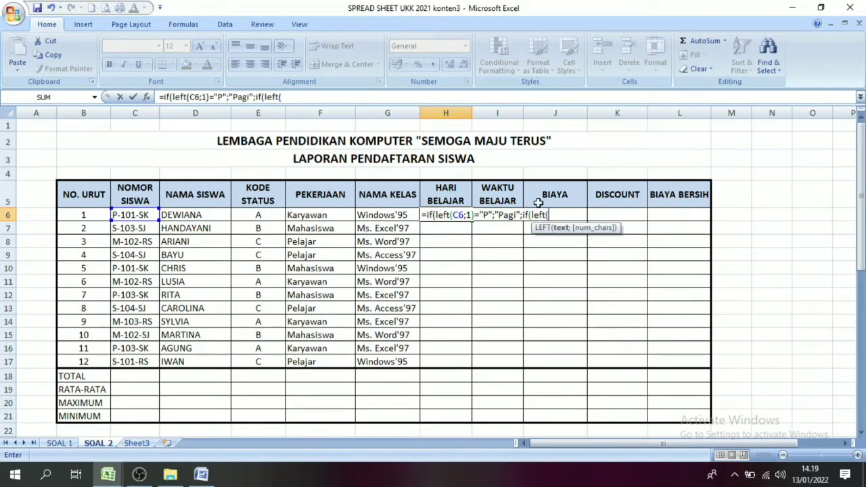
pyautogui.click(128, 214)
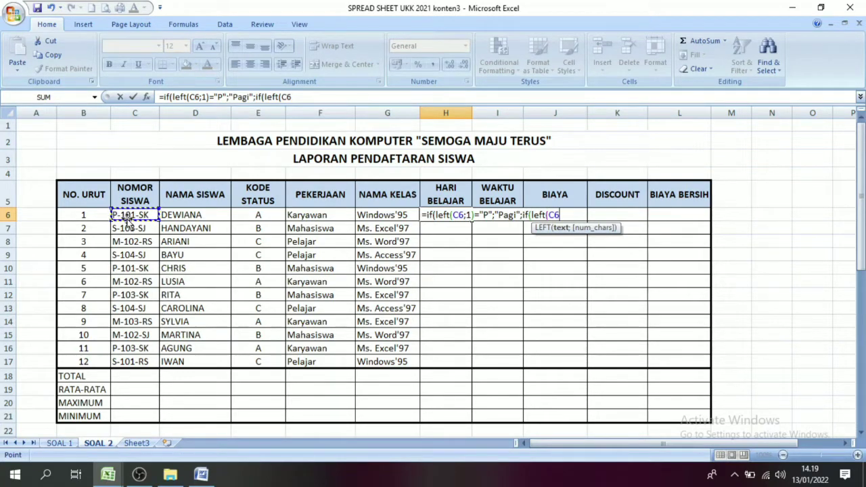
pyautogui.write(';1')
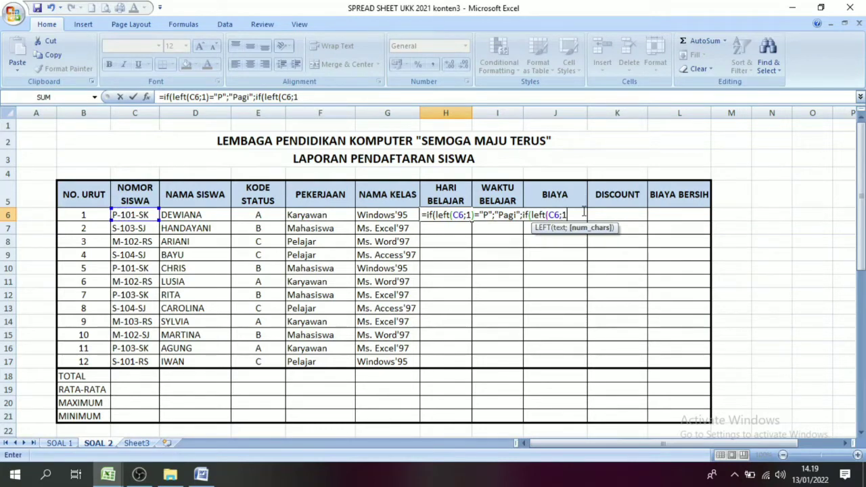
pyautogui.write(')=')
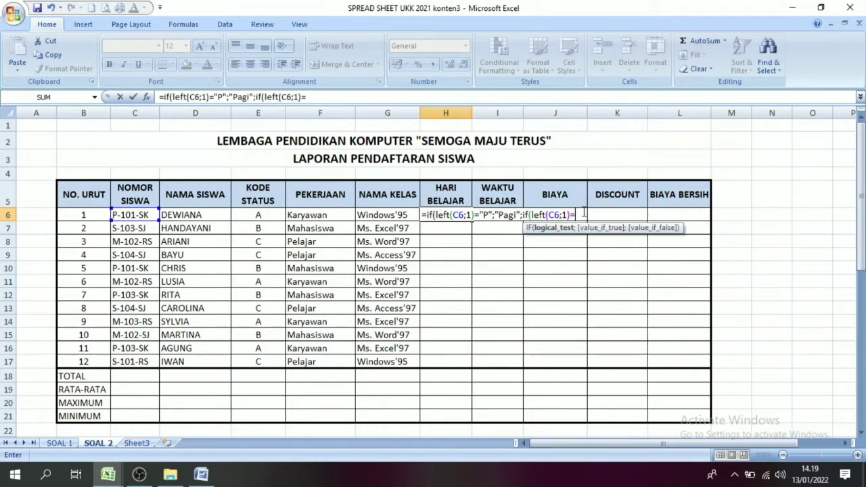
pyautogui.write('"s')
pyautogui.click(584, 214)
pyautogui.press('BackSpace')
pyautogui.write('S";')
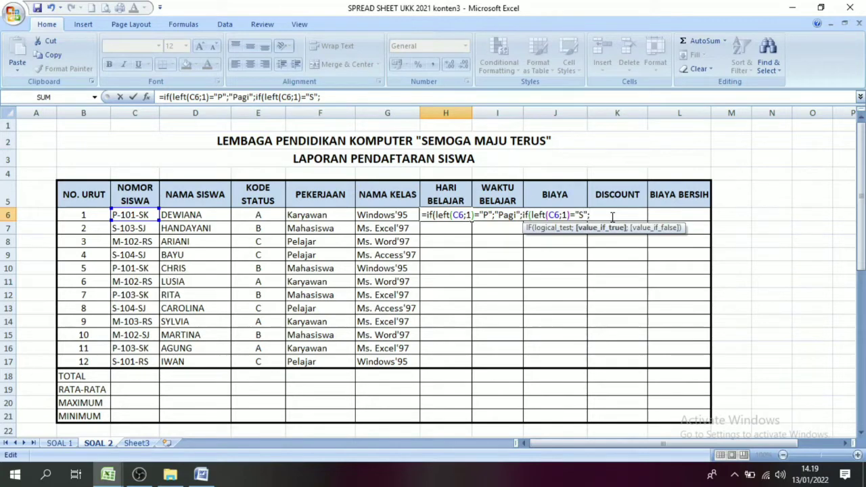
pyautogui.write('"Siang')
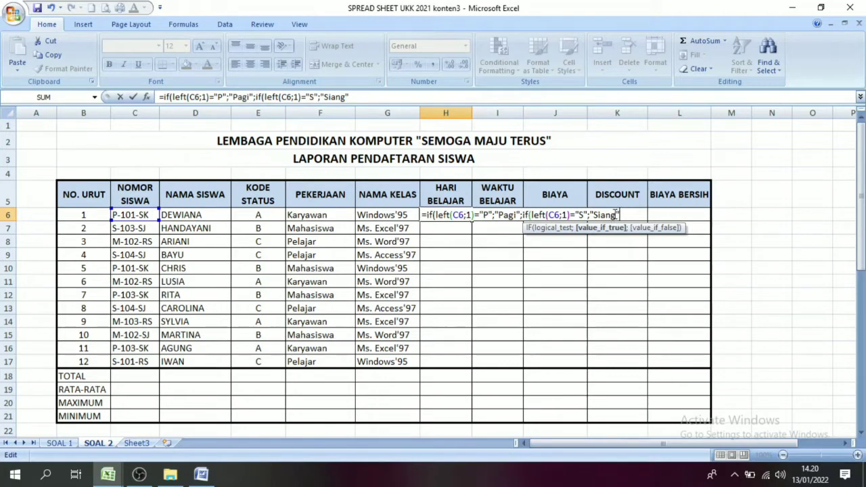
pyautogui.write(';')
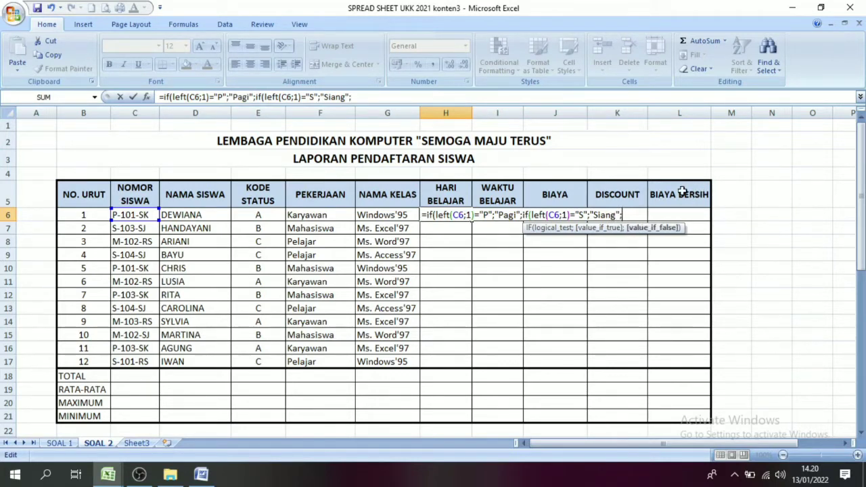
# Nest a third IF in H6 that returns "Malam" when LEFT(C6;1) equals "M", and complete the formula
pyautogui.write('if(')
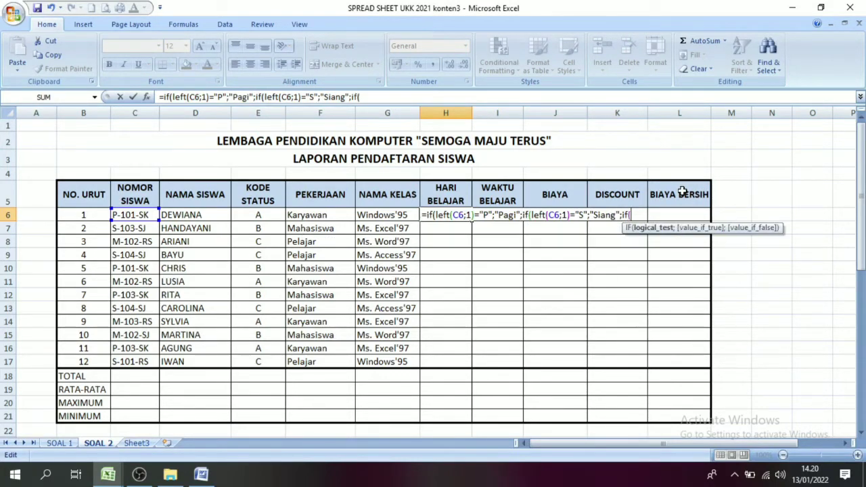
pyautogui.write('left')
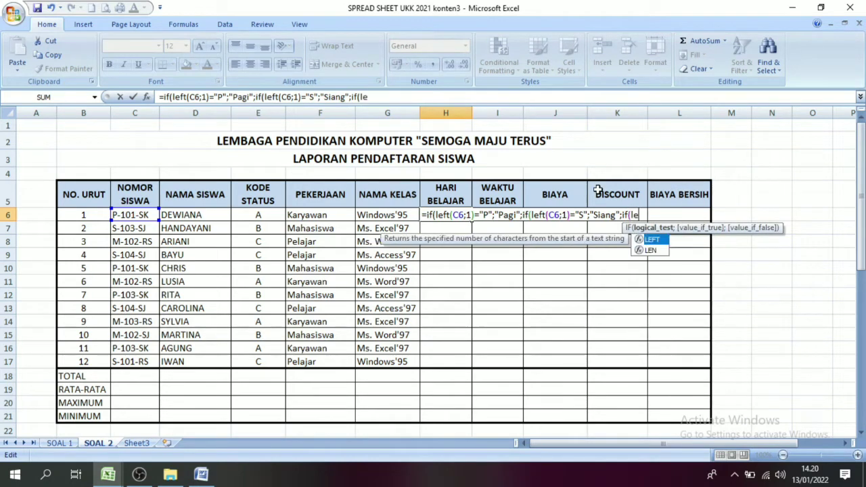
pyautogui.write('(')
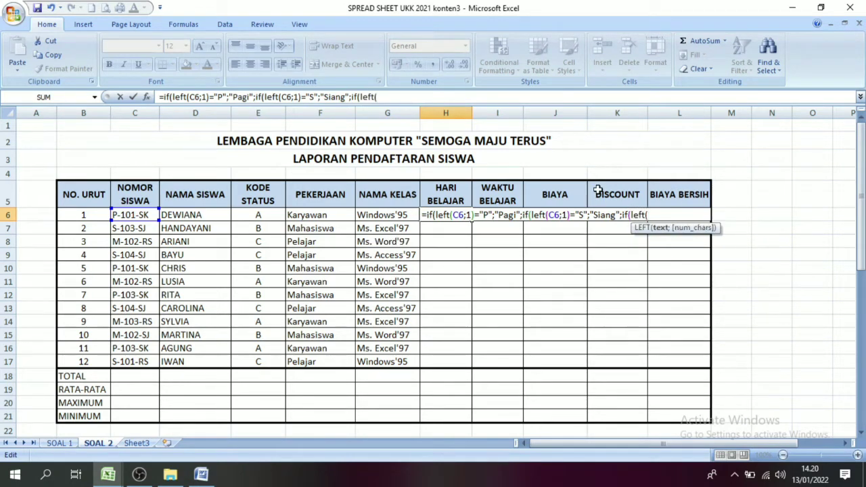
pyautogui.click(136, 214)
pyautogui.write(';1')
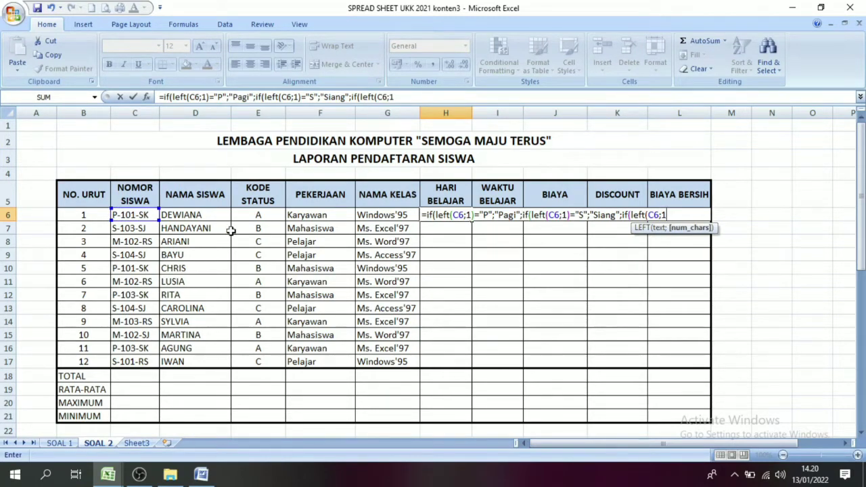
pyautogui.write(')=')
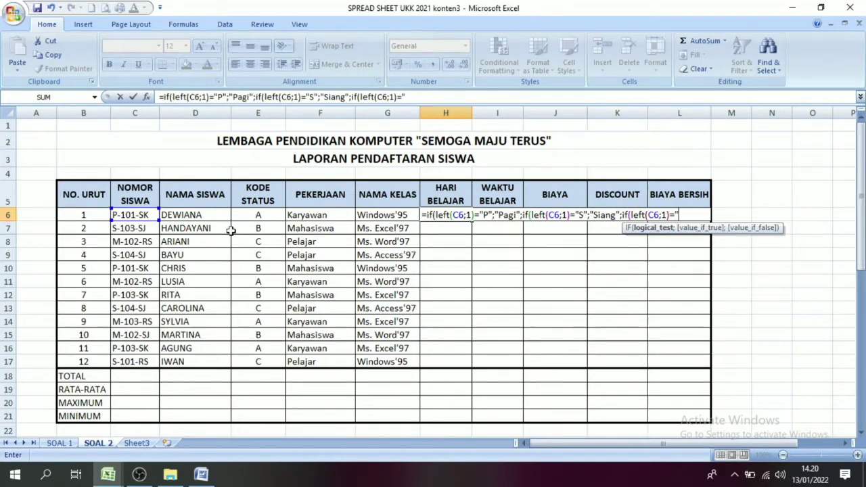
pyautogui.write('"M";')
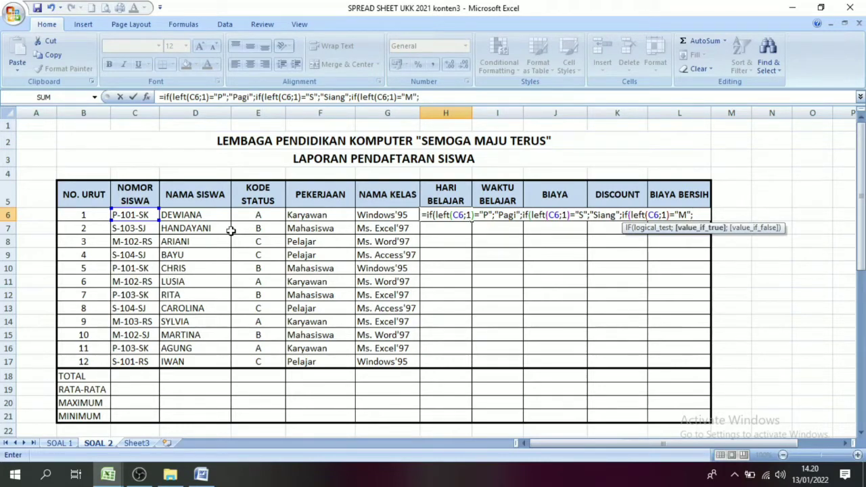
pyautogui.write('"Malam')
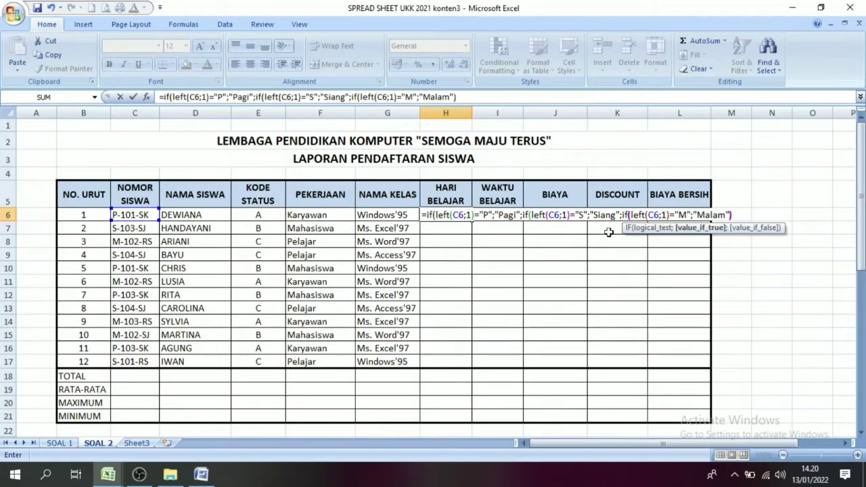
pyautogui.write('))')
pyautogui.press('Return')
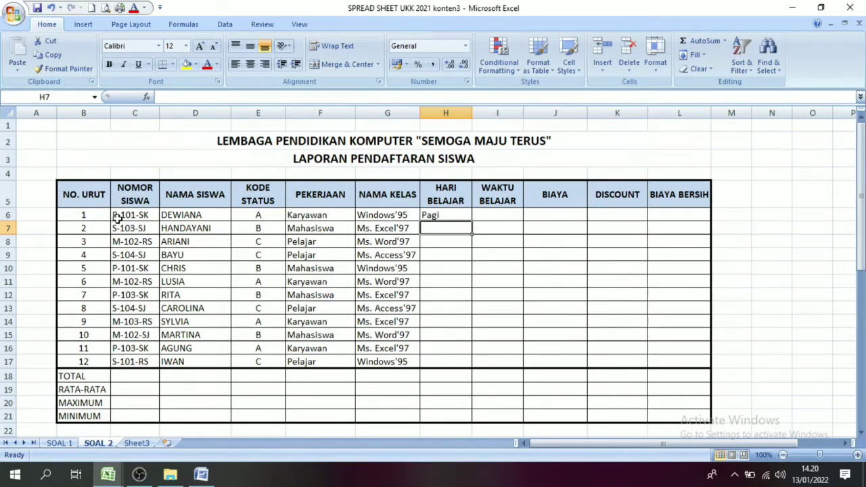
# Fill the H6 formula down to H17 and compare results in rows 7, 8 and 16 with their NOMOR SISWA codes
pyautogui.click(433, 214)
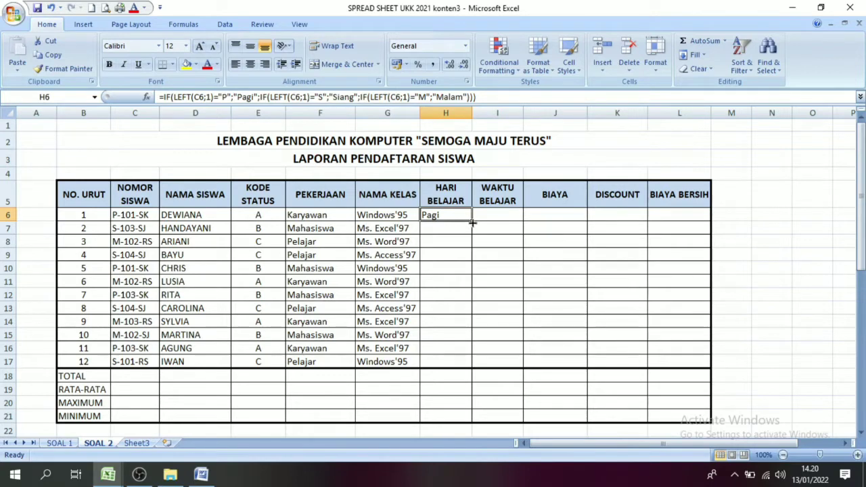
pyautogui.moveTo(472, 223); pyautogui.dragTo(466, 368)
pyautogui.click(433, 241)
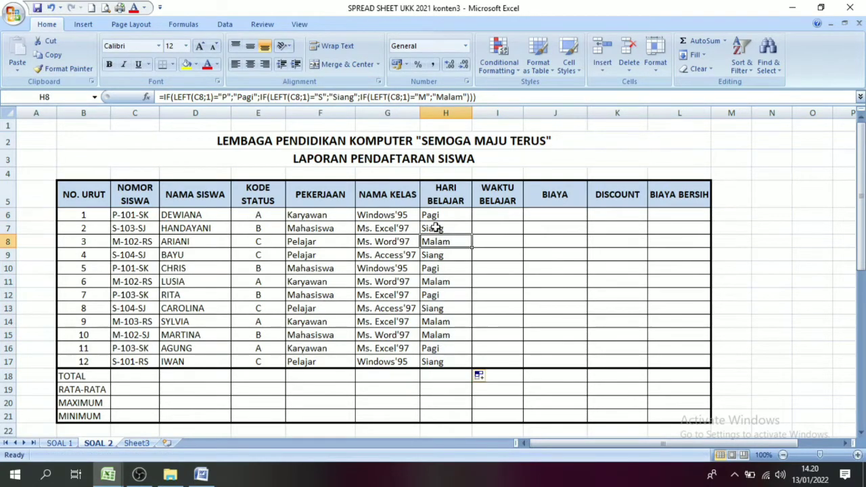
pyautogui.click(428, 228)
pyautogui.click(119, 227)
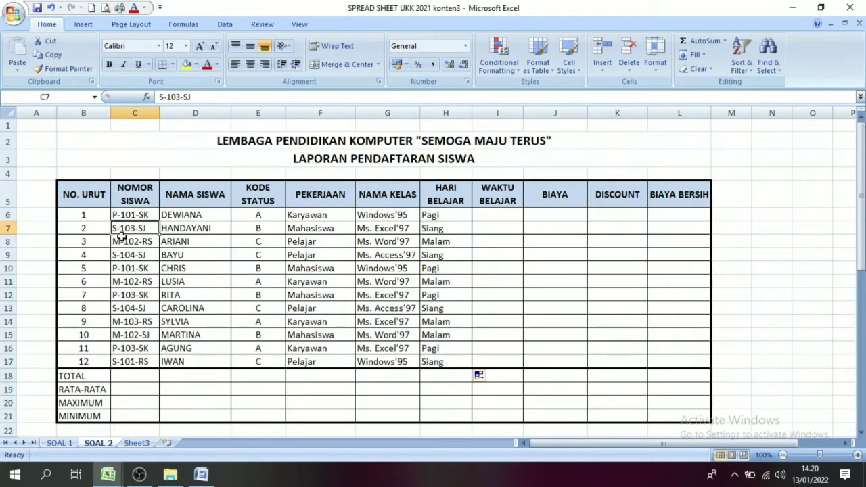
pyautogui.click(450, 236)
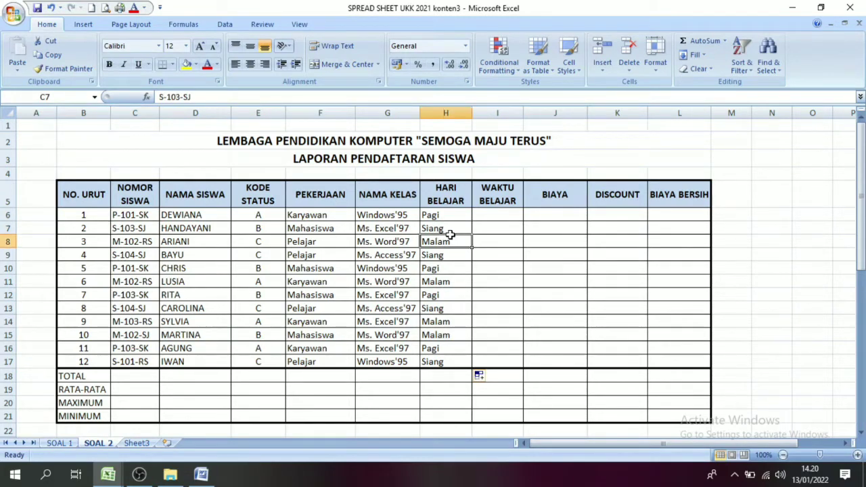
pyautogui.click(116, 244)
pyautogui.click(431, 238)
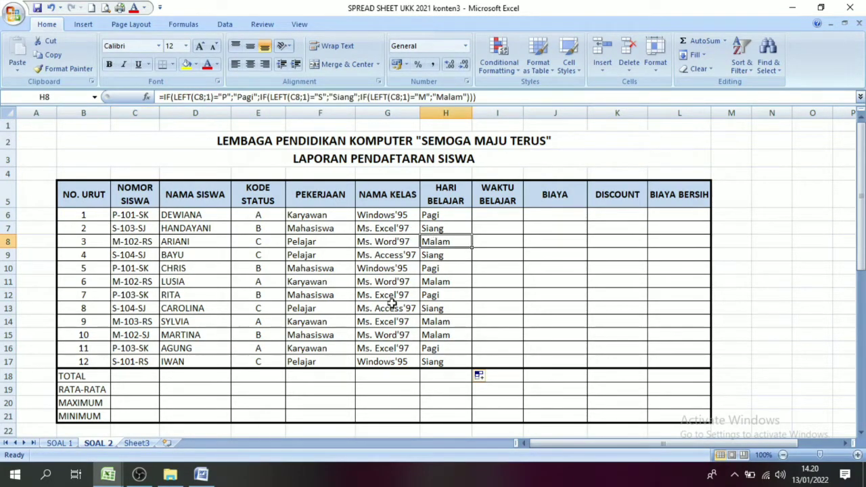
pyautogui.click(116, 350)
pyautogui.click(436, 347)
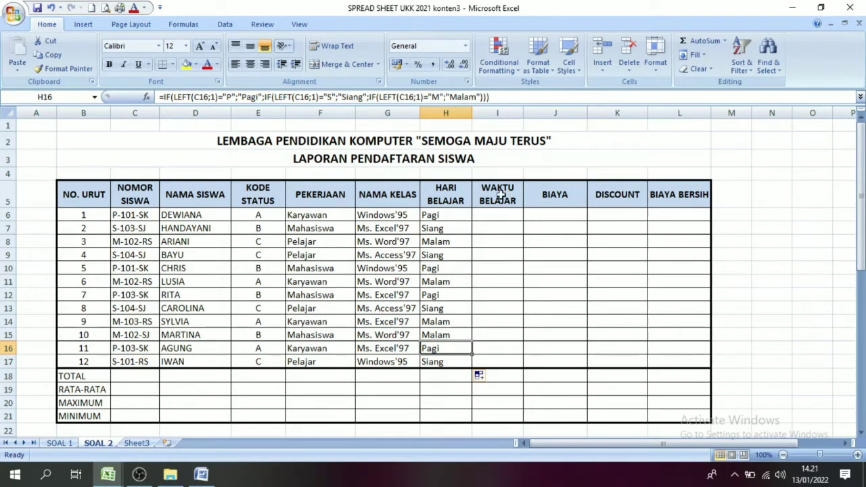
# Reread the WAKTU BELAJAR rule in KETENTUAN SOAL and select the first WAKTU BELAJAR cell, I6
pyautogui.moveTo(860, 230); pyautogui.dragTo(861, 308)
pyautogui.scroll(-4, 478, 193)
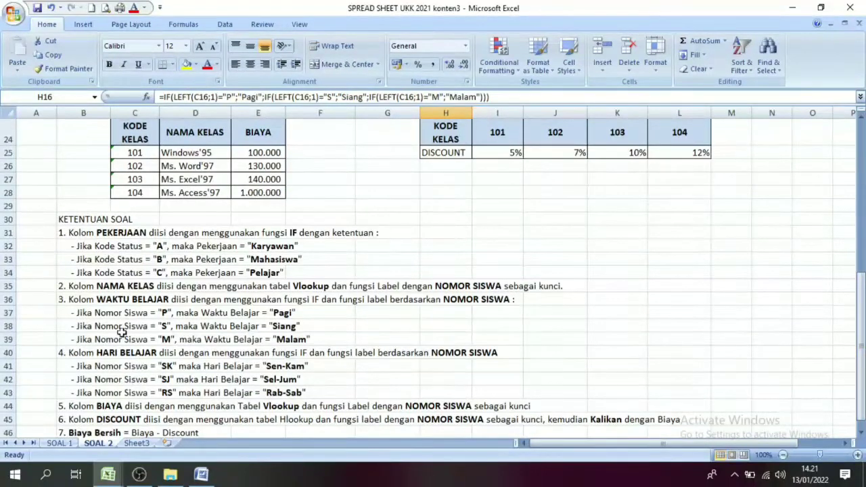
pyautogui.click(69, 300)
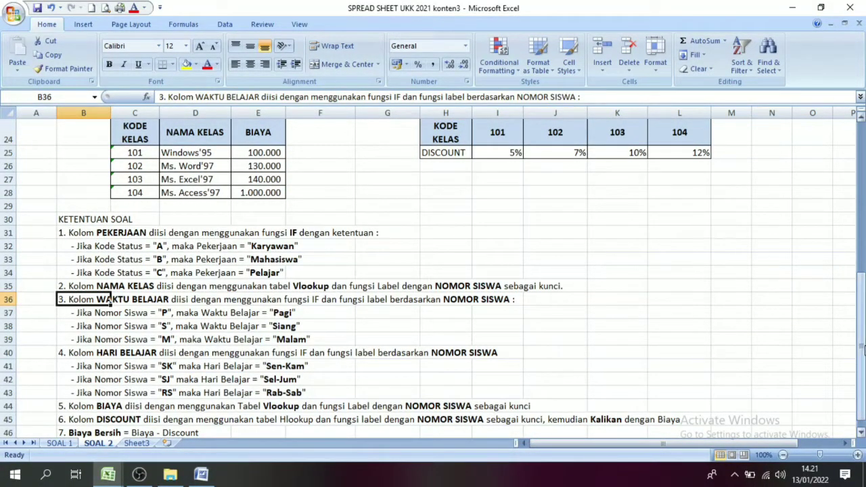
pyautogui.scroll(8, 478, 375)
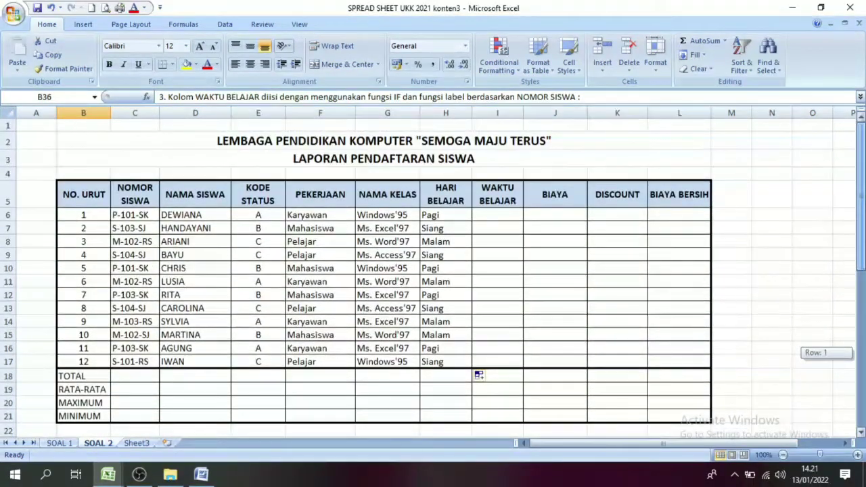
pyautogui.click(498, 212)
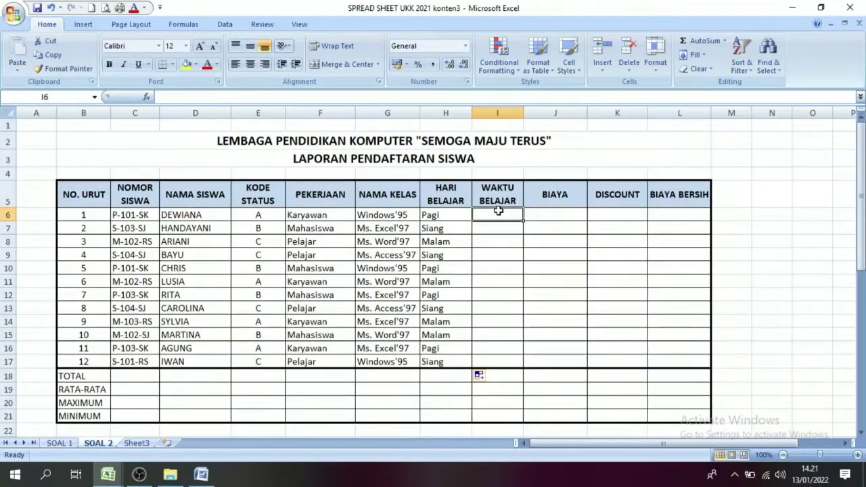
# Rename the header in H5, above the Pagi/Siang/Malam results, as WAKTU BELAJAR
pyautogui.click(440, 215)
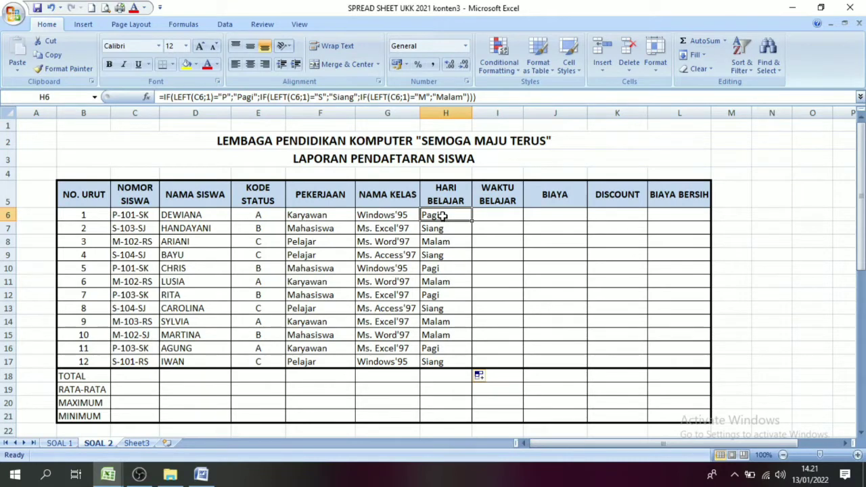
pyautogui.click(446, 193)
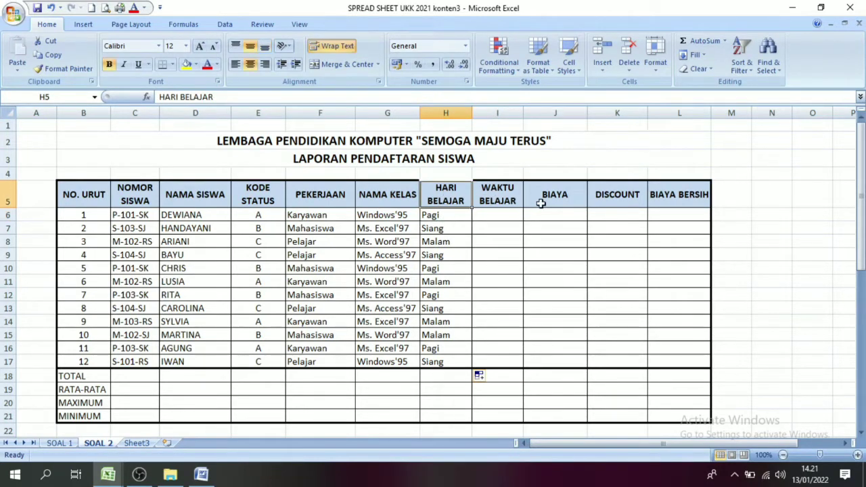
pyautogui.write('wak')
pyautogui.press('BackSpace')
pyautogui.press('BackSpace')
pyautogui.press('BackSpace')
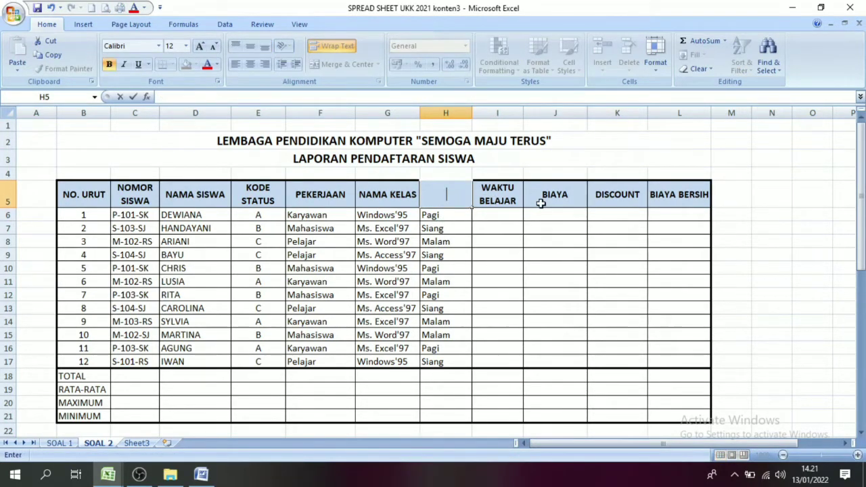
pyautogui.write('E')
pyautogui.press('BackSpace')
pyautogui.write('WAKTU BELAJAR')
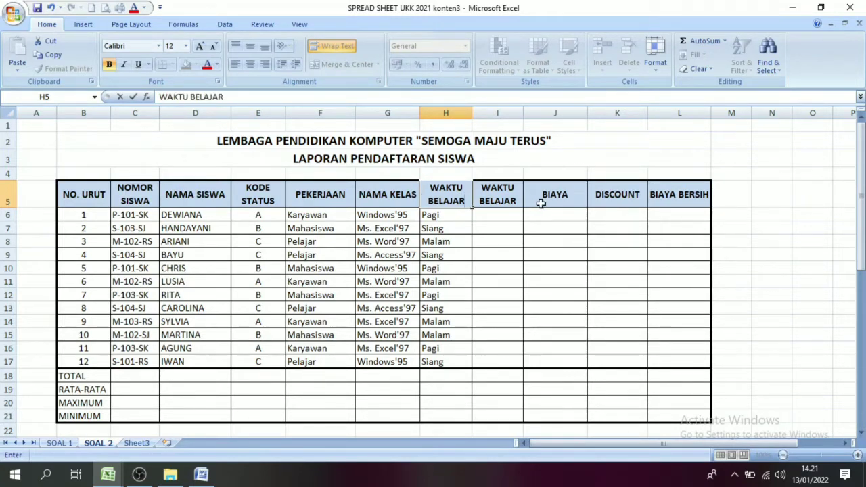
pyautogui.press('Return')
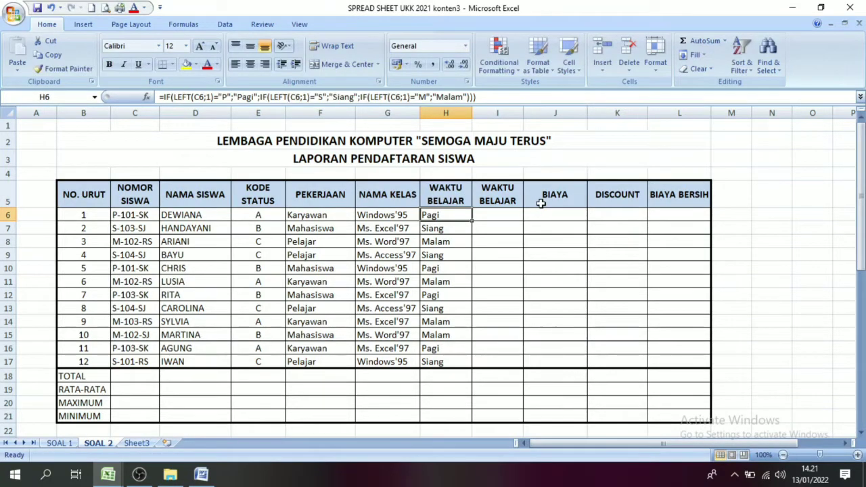
# Rename the header in I5 as HARI BELAJAR and check both swapped headers
pyautogui.click(502, 196)
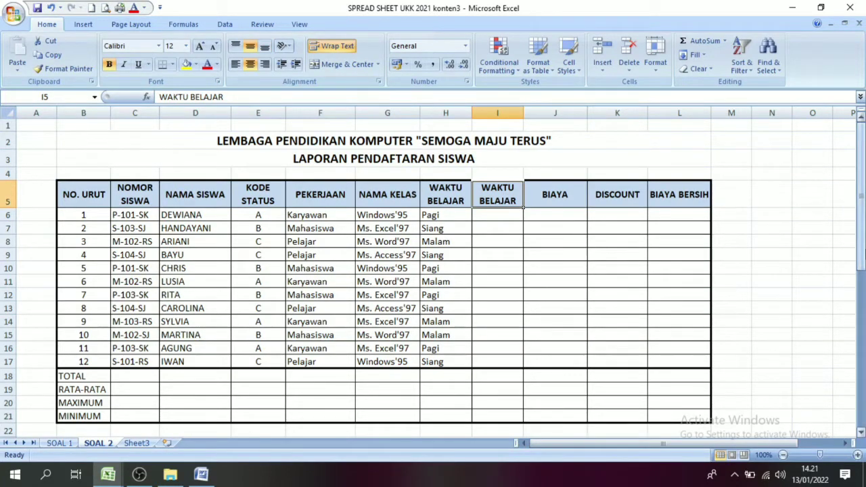
pyautogui.write('HARI BELA')
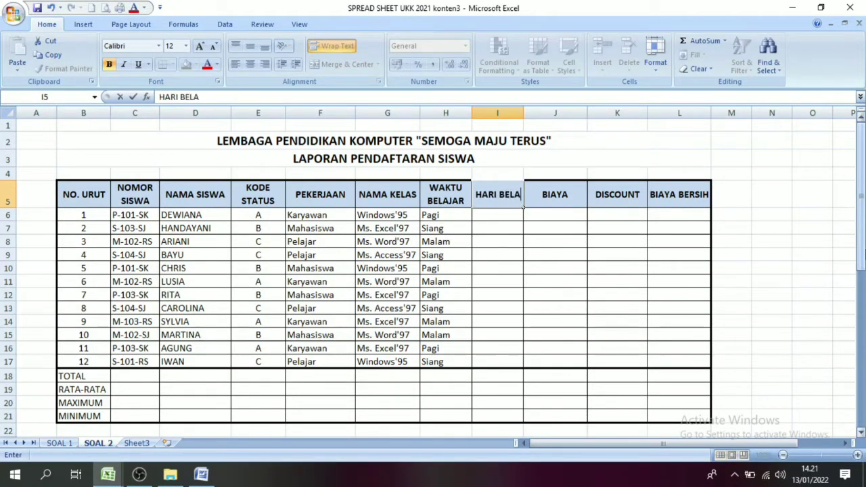
pyautogui.write('JAR')
pyautogui.press('Return')
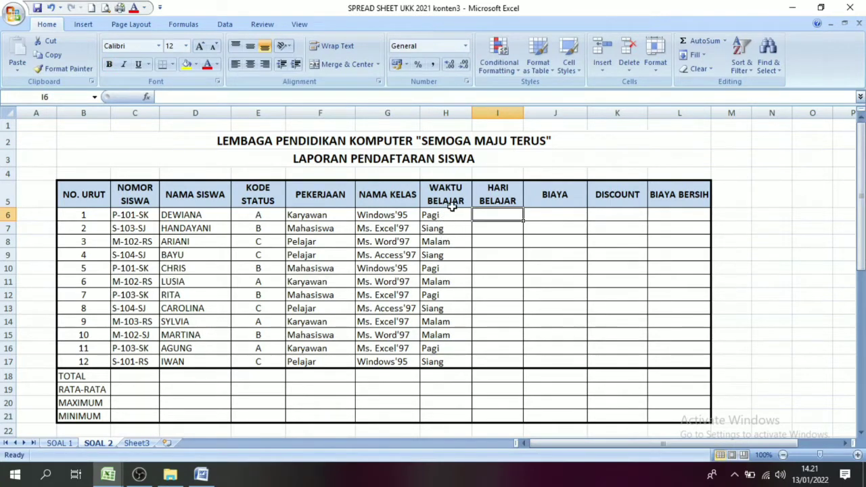
pyautogui.click(497, 193)
pyautogui.click(444, 198)
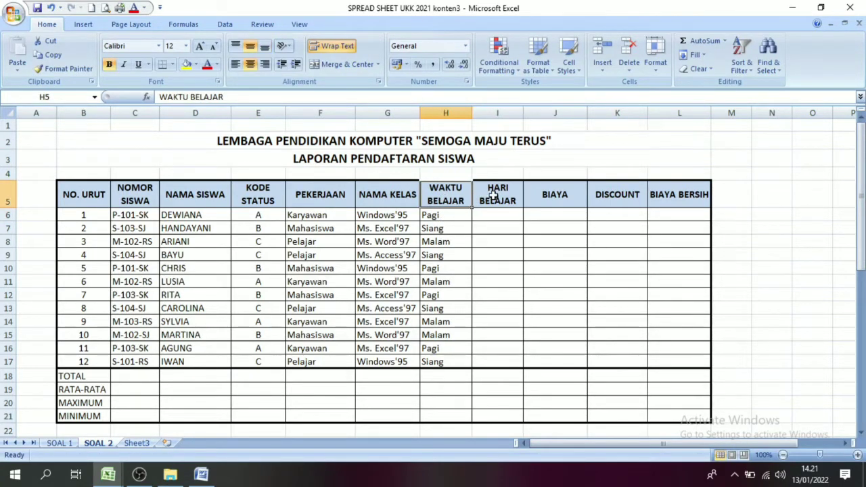
pyautogui.click(494, 195)
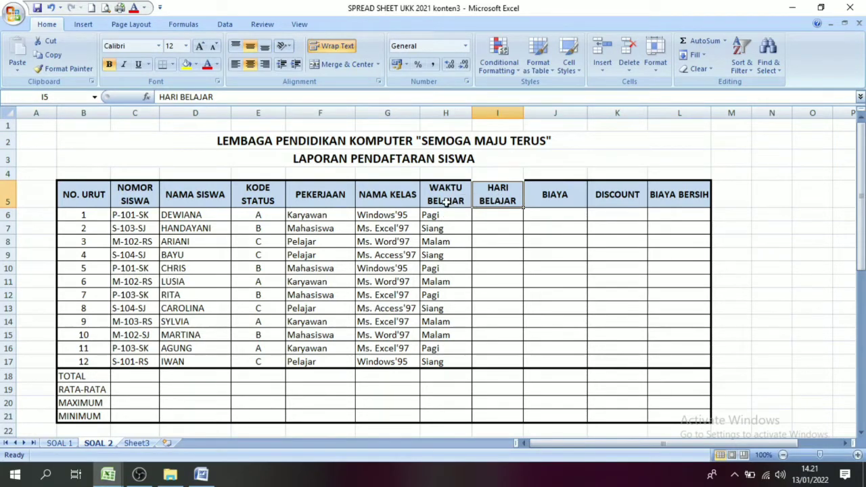
pyautogui.click(449, 197)
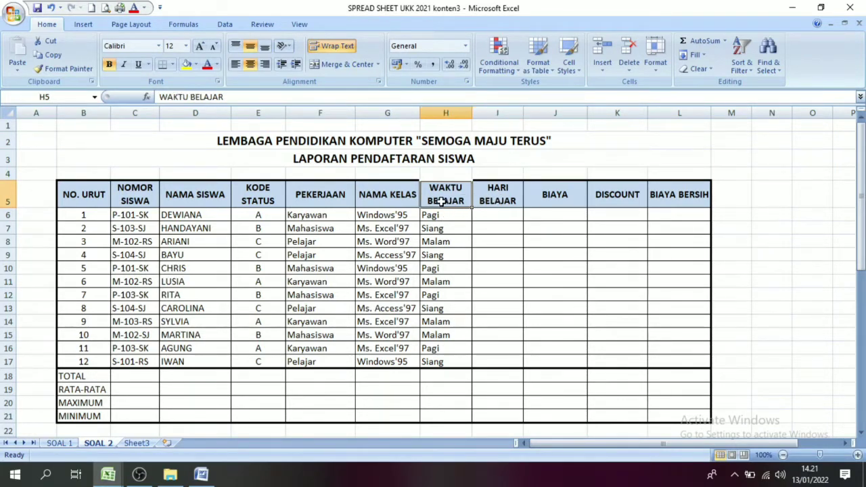
pyautogui.click(497, 199)
# Read the HARI BELAJAR rule in KETENTUAN SOAL and examine the NOMOR SISWA codes it is based on
pyautogui.click(499, 213)
pyautogui.moveTo(860, 203); pyautogui.dragTo(860, 268)
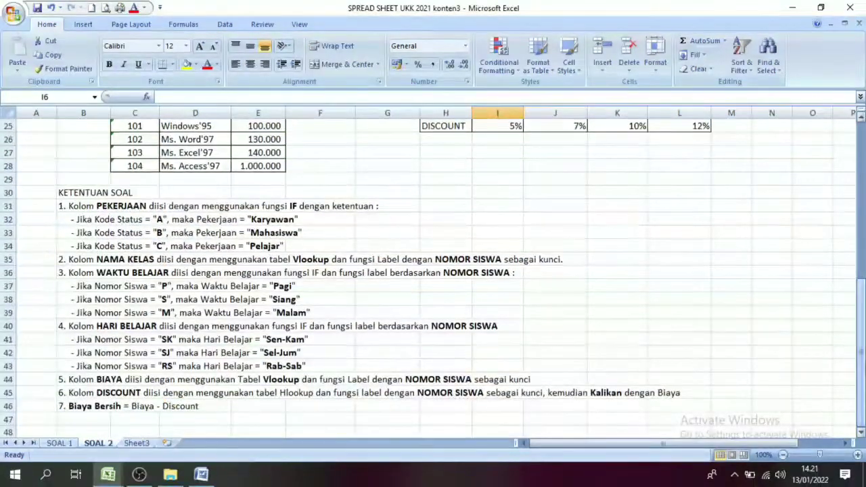
pyautogui.click(95, 330)
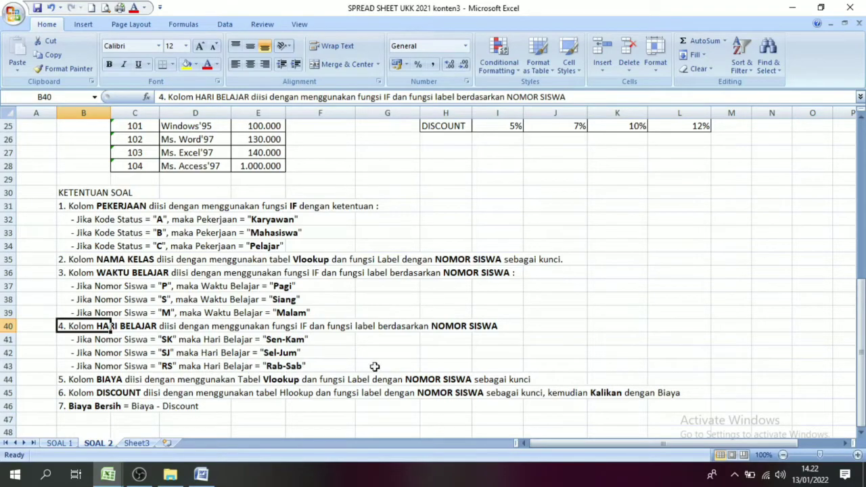
pyautogui.moveTo(861, 326); pyautogui.dragTo(860, 213)
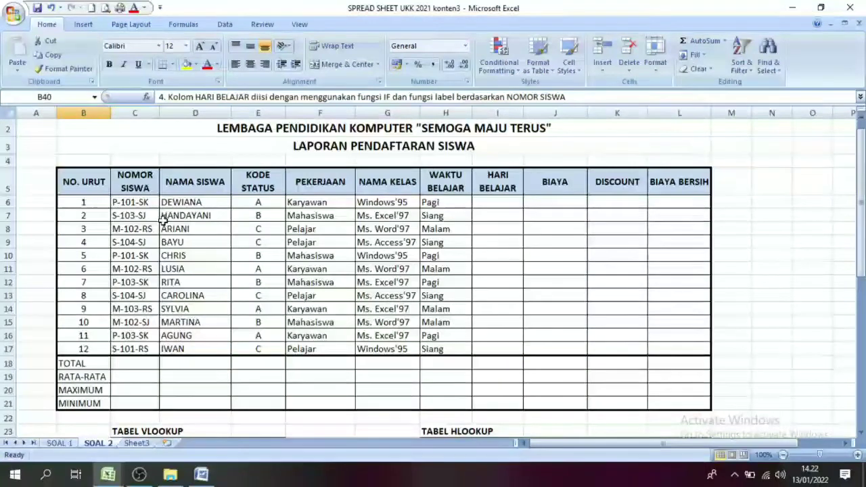
pyautogui.click(129, 205)
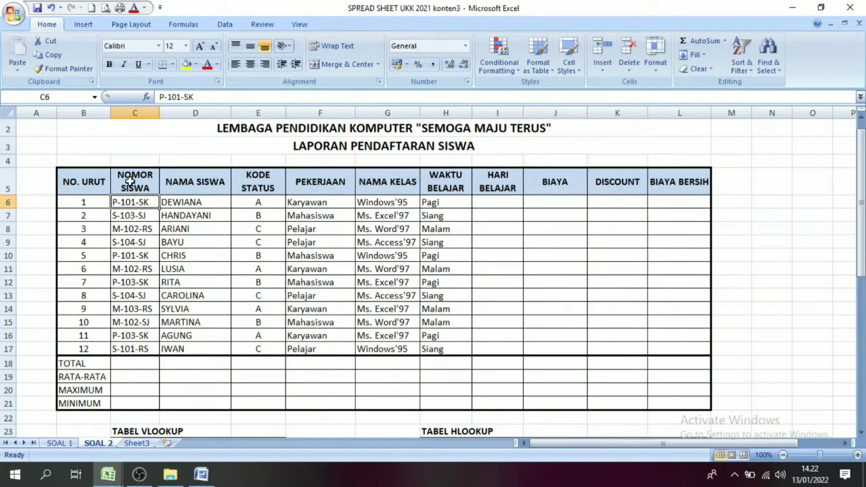
pyautogui.click(137, 215)
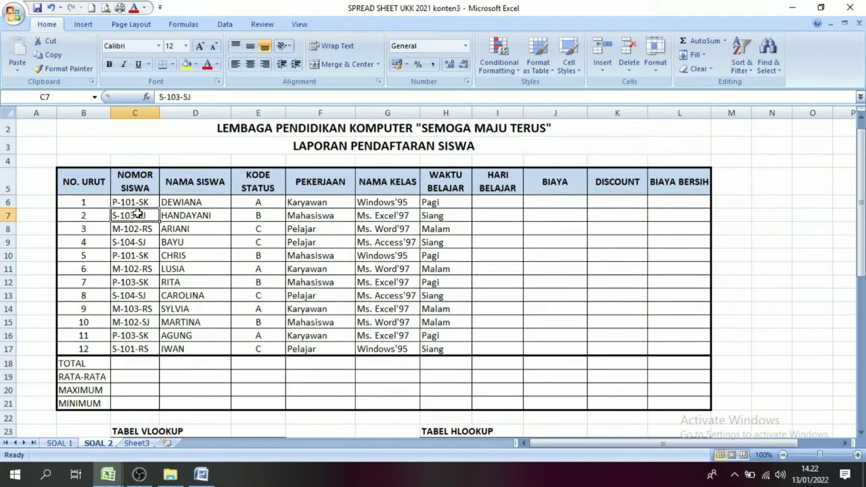
pyautogui.click(137, 184)
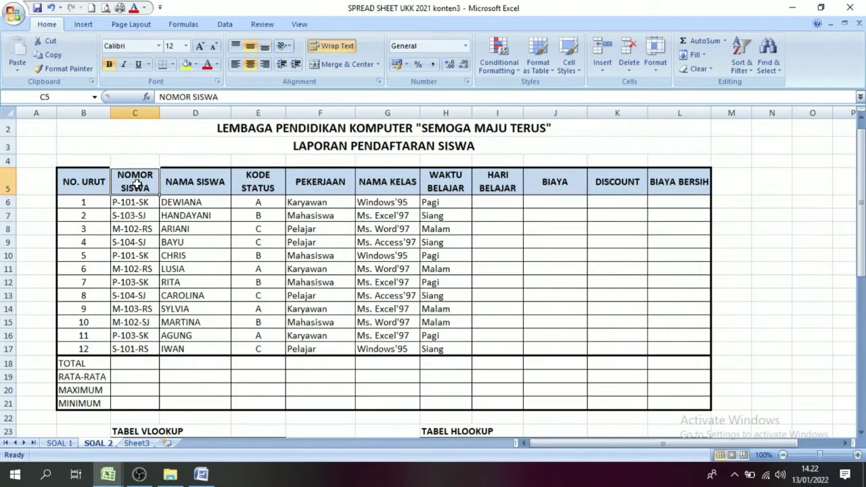
pyautogui.click(136, 205)
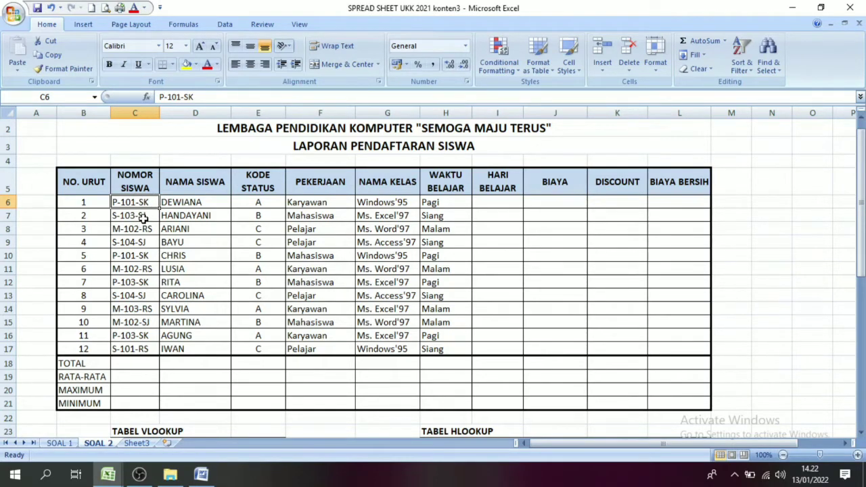
# Start an IF formula in I6 that returns "Sen-Kam" when RIGHT(C6;2) equals "SK"
pyautogui.click(496, 204)
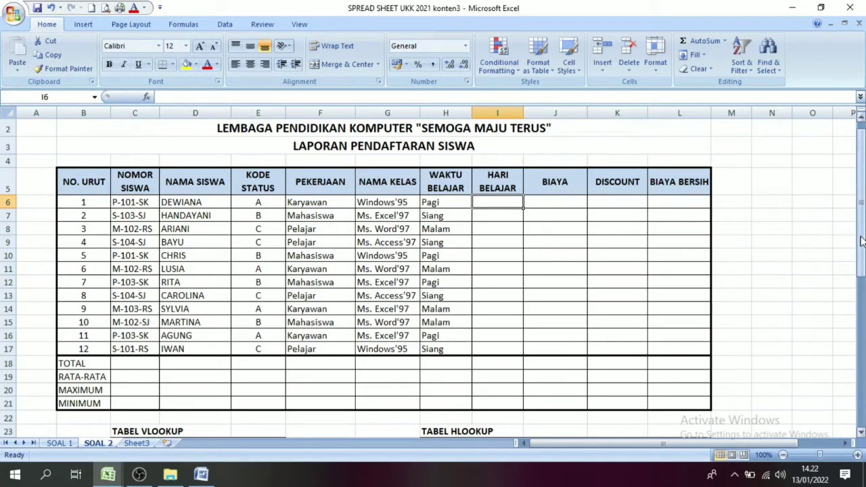
pyautogui.write('=IF(')
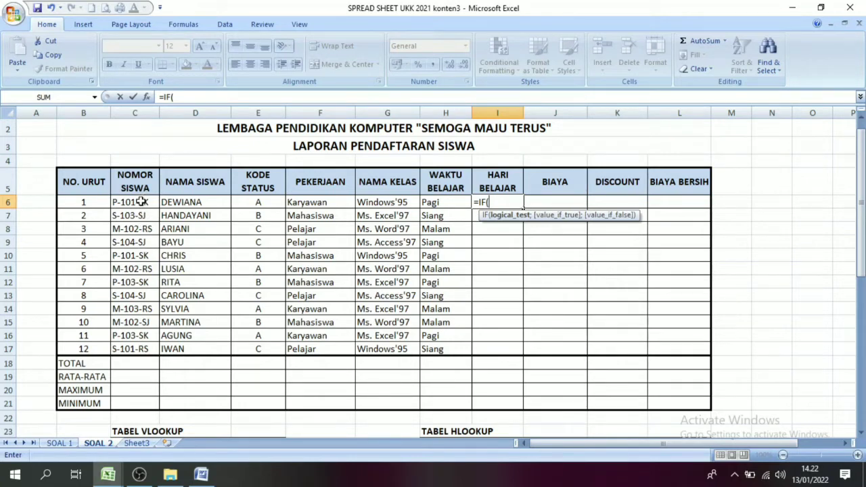
pyautogui.write('RI')
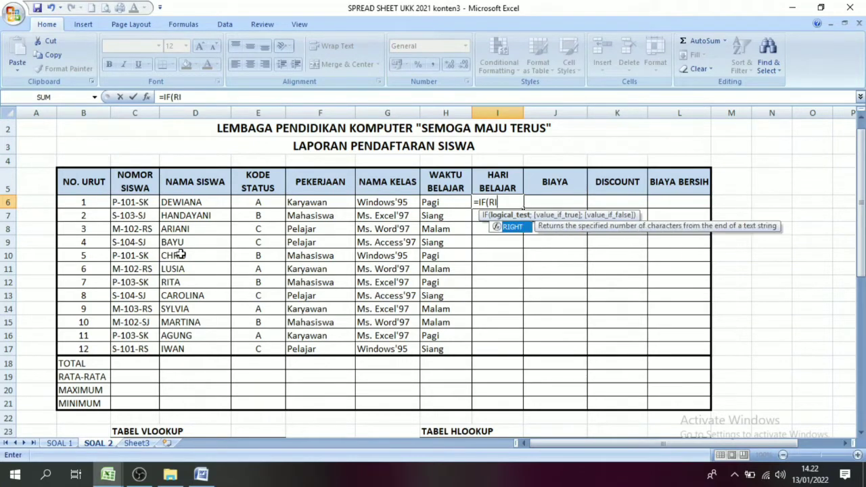
pyautogui.write('GHT(')
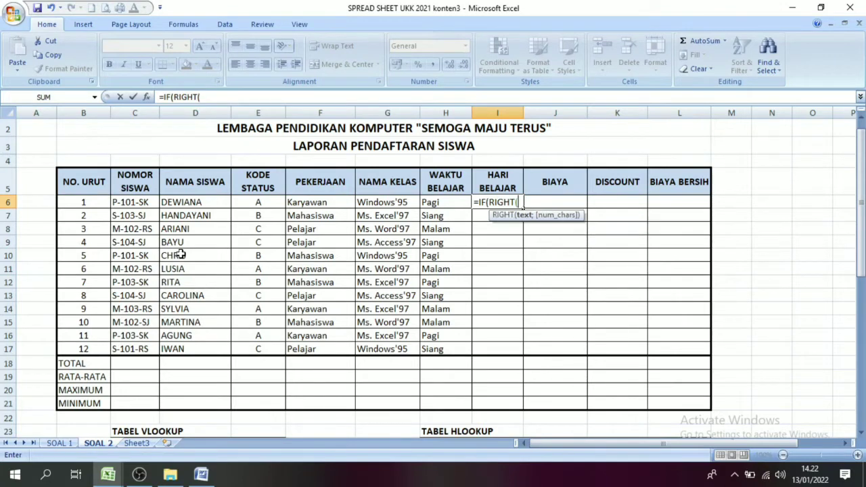
pyautogui.click(141, 202)
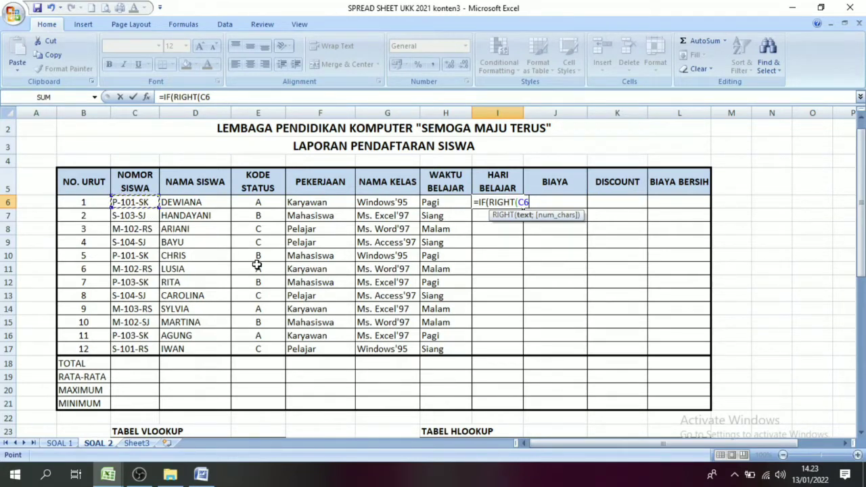
pyautogui.write(';2)=')
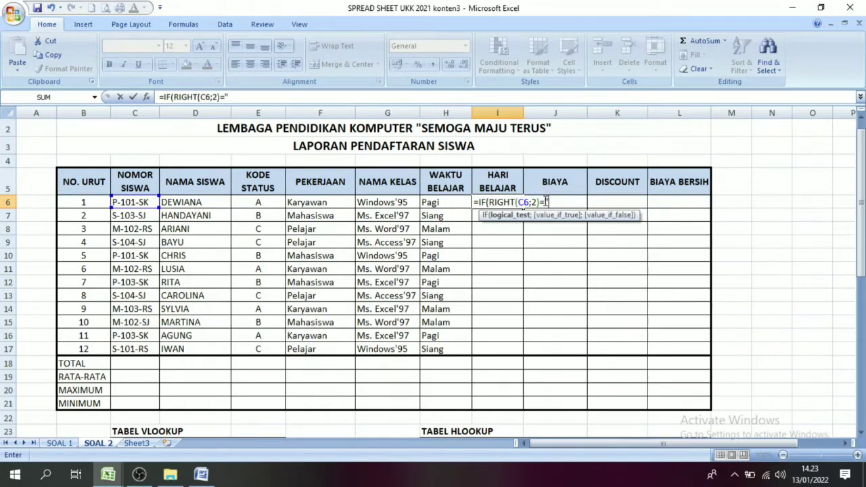
pyautogui.write('sk')
pyautogui.write('SK')
pyautogui.write('"')
pyautogui.write(';')
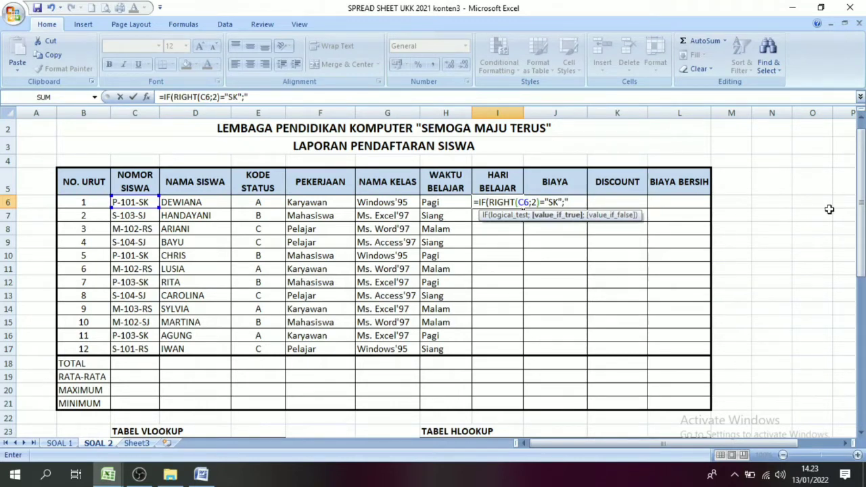
pyautogui.write('"Sen-Kam')
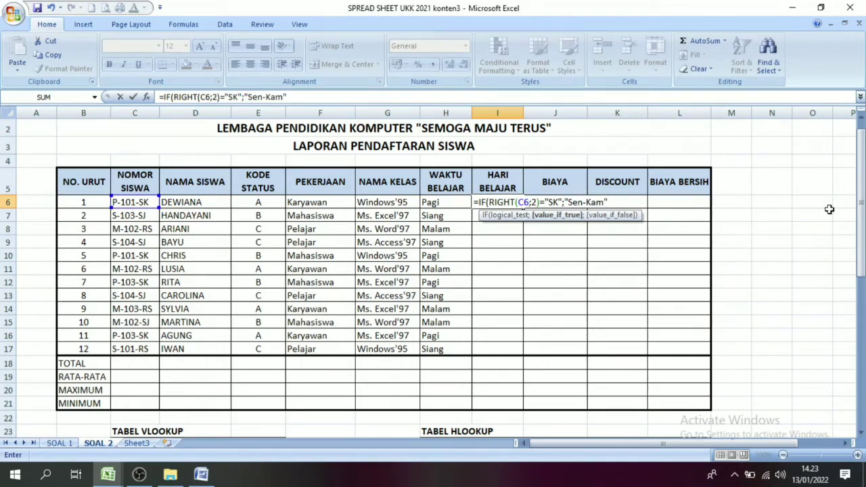
# Nest a second IF in the I6 formula that returns "Sel-Jum" when RIGHT(C6;2) equals "SJ"
pyautogui.write(';')
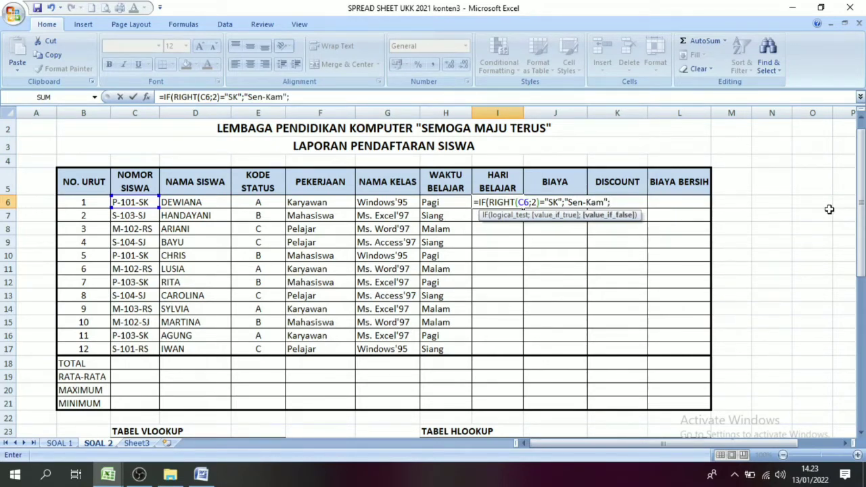
pyautogui.write('if')
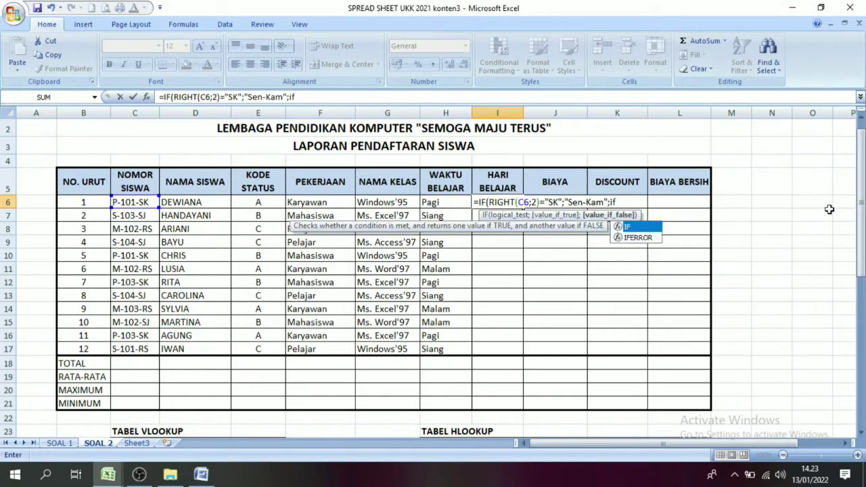
pyautogui.write('(')
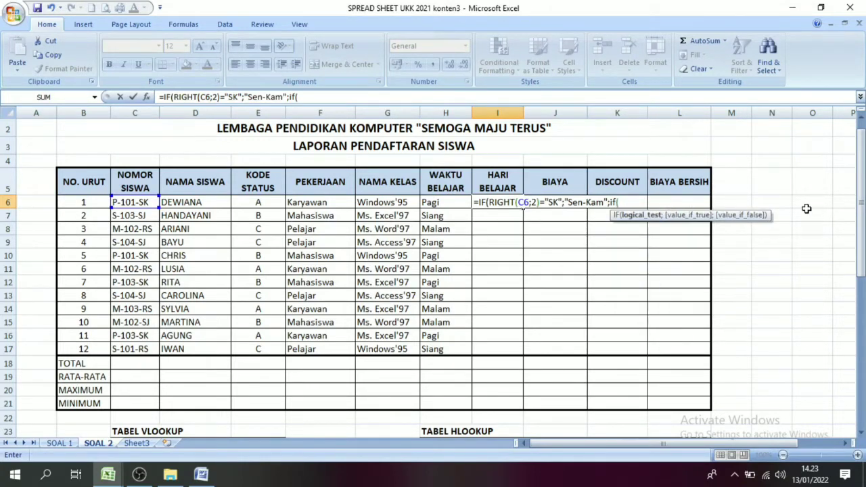
pyautogui.write('righ')
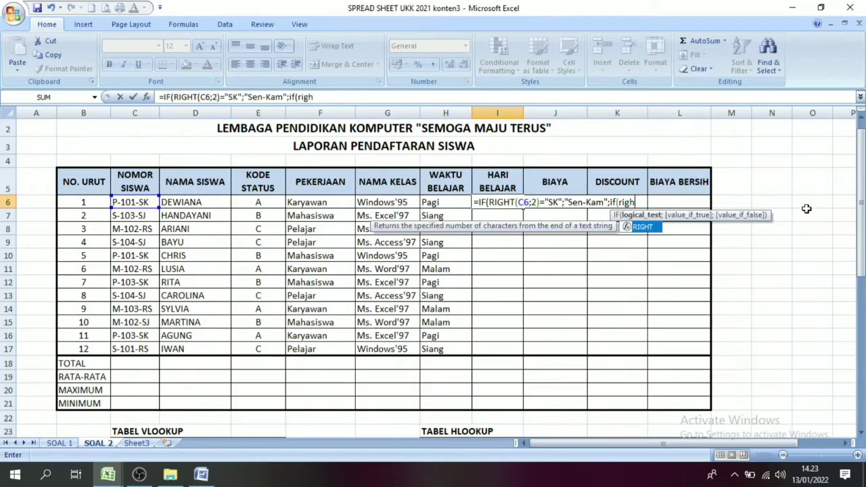
pyautogui.write('t(')
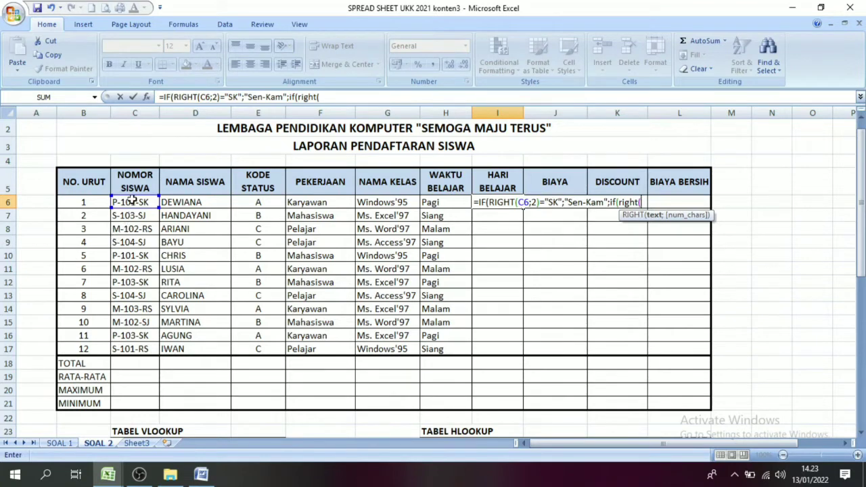
pyautogui.click(131, 201)
pyautogui.write(';')
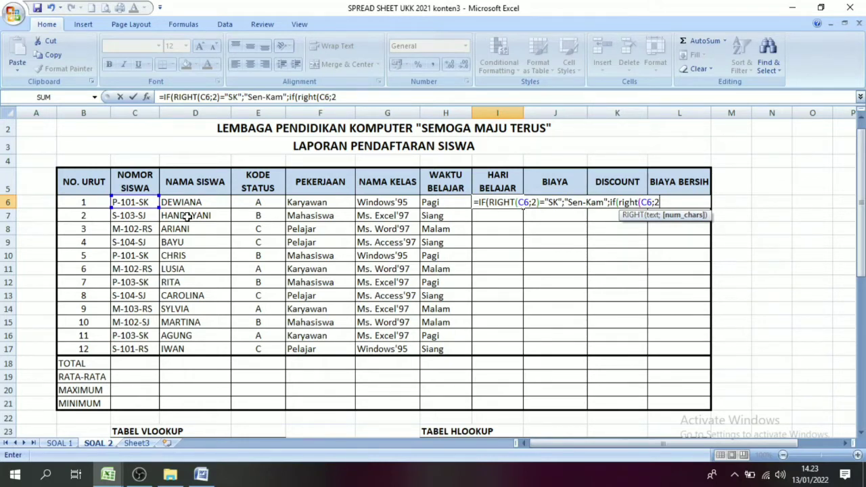
pyautogui.write('2)=')
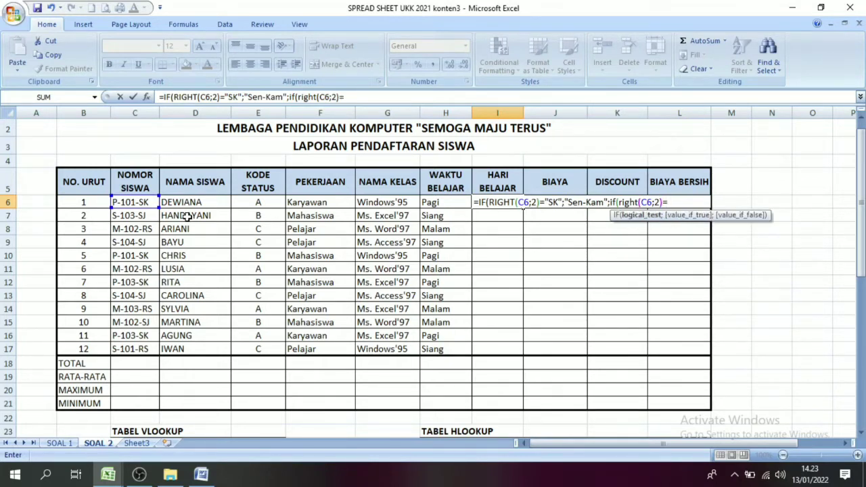
pyautogui.write('"SJ')
pyautogui.scroll(1, 187, 215)
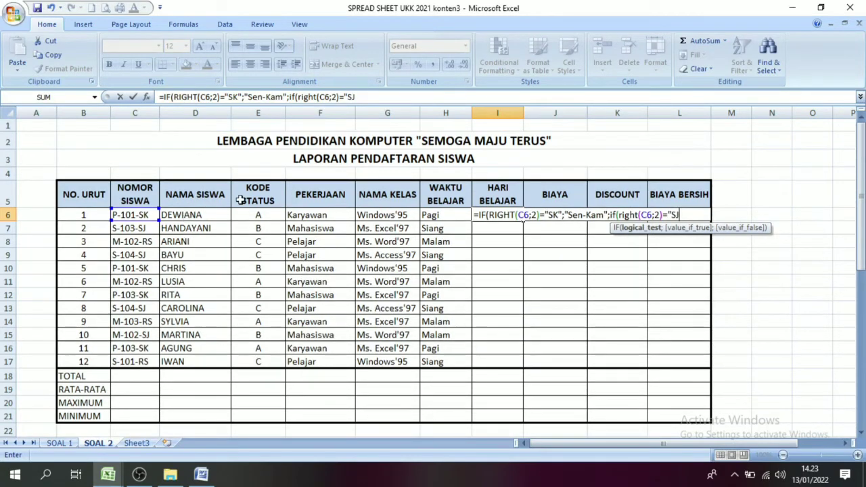
pyautogui.write('";')
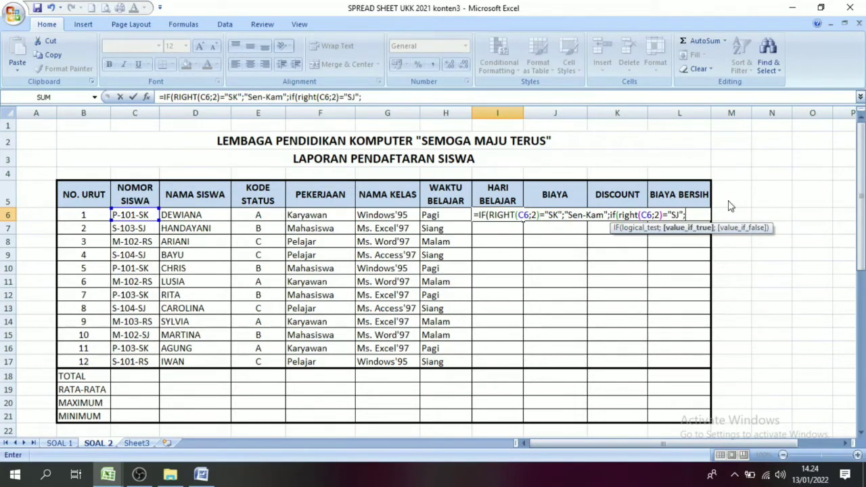
pyautogui.write('"Sel-Jum')
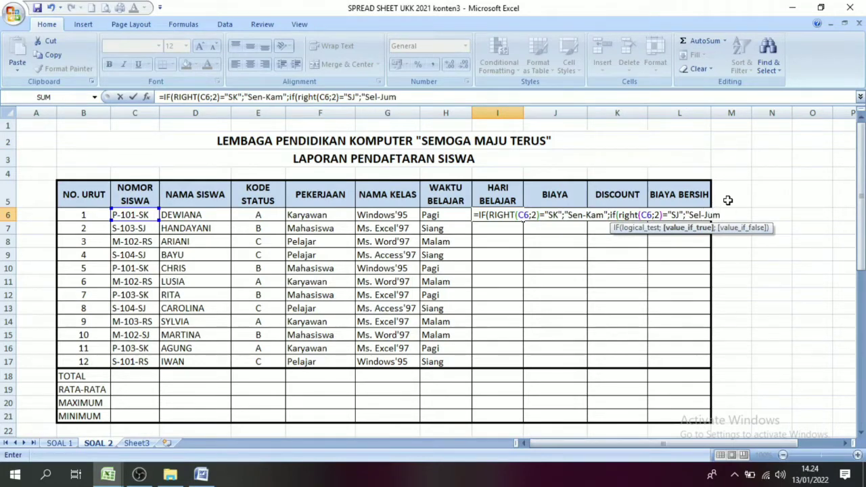
# Nest a third IF that returns "Rab-Sab" when RIGHT(C6;2) equals "RS", and complete the formula in I6
pyautogui.write('";')
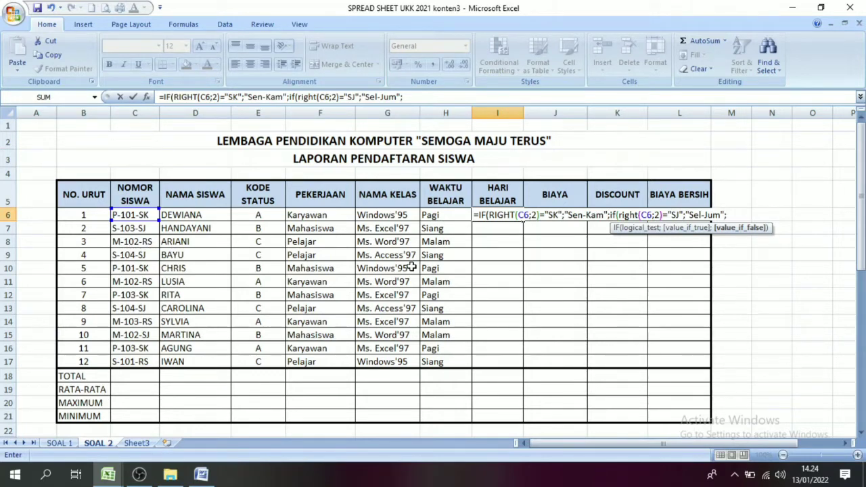
pyautogui.write('if(right(')
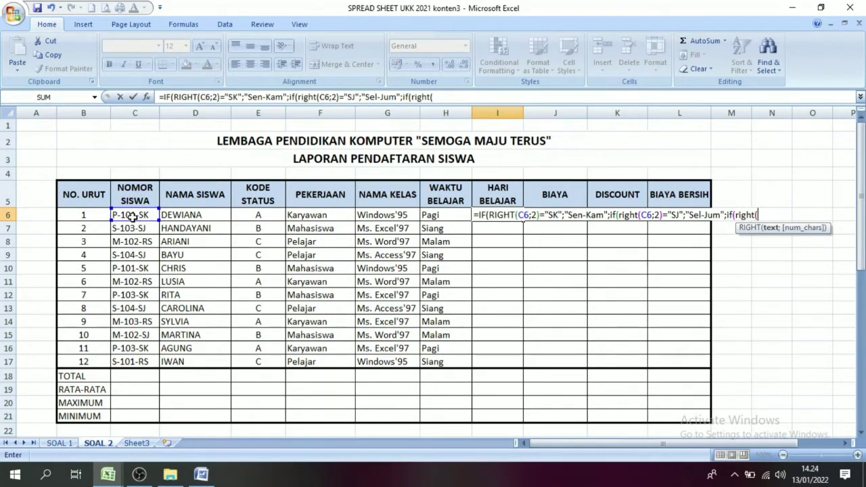
pyautogui.click(134, 217)
pyautogui.write(';')
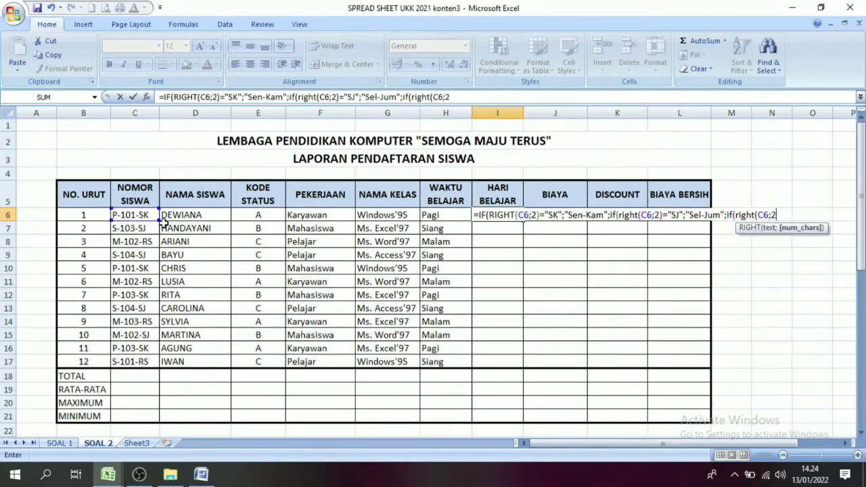
pyautogui.write('2)=')
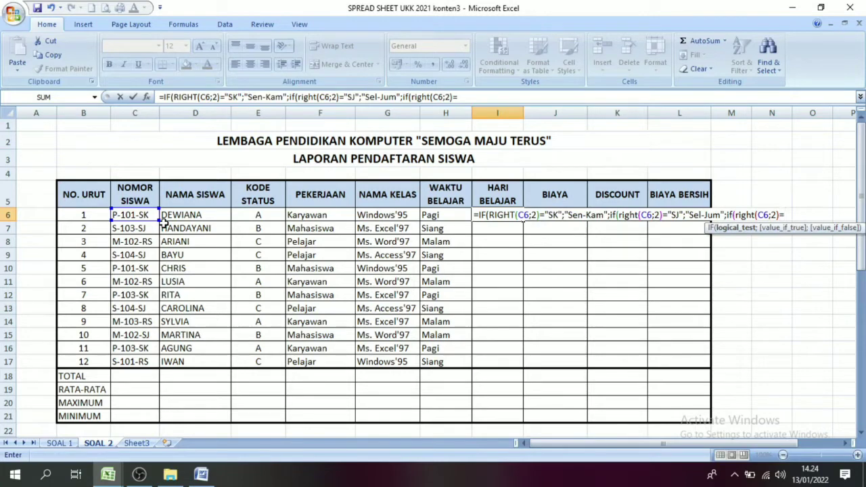
pyautogui.write('"RS";"Rab-Sab')
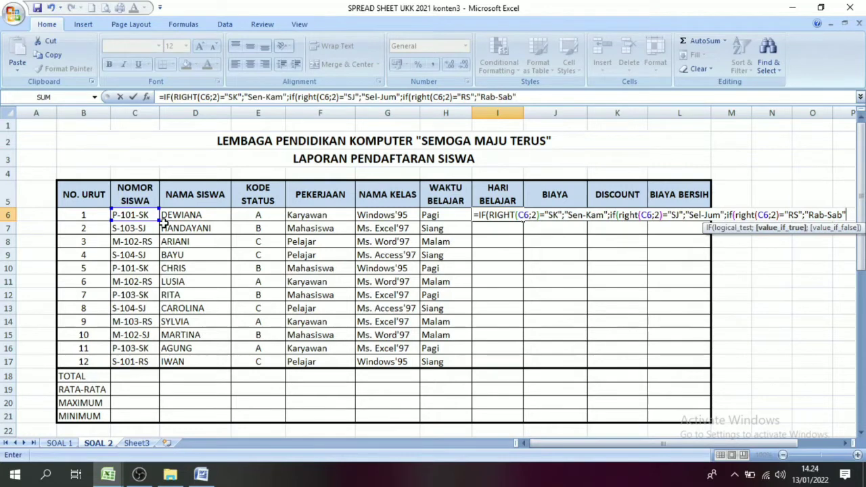
pyautogui.write(')))')
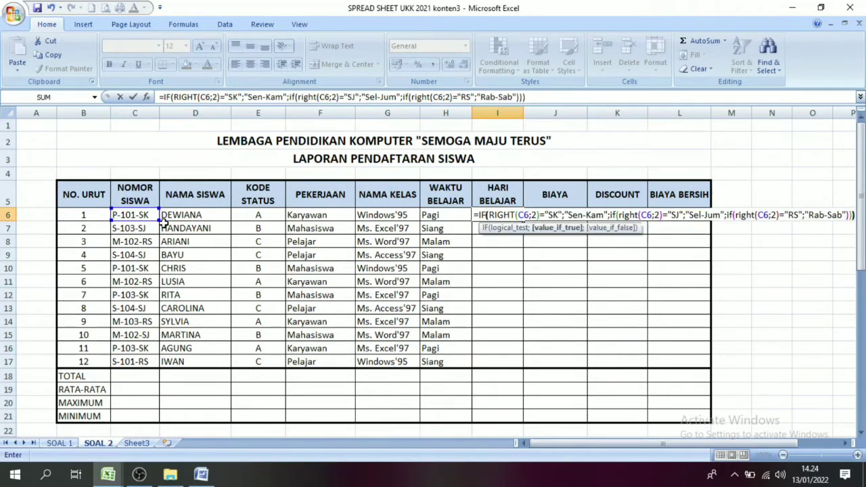
pyautogui.press('Return')
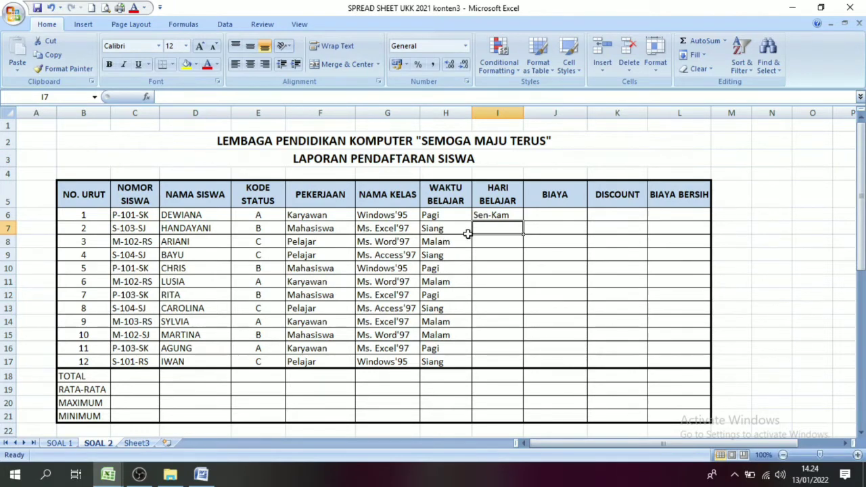
# Fill the HARI BELAJAR formula from I6 down to I17
pyautogui.click(484, 215)
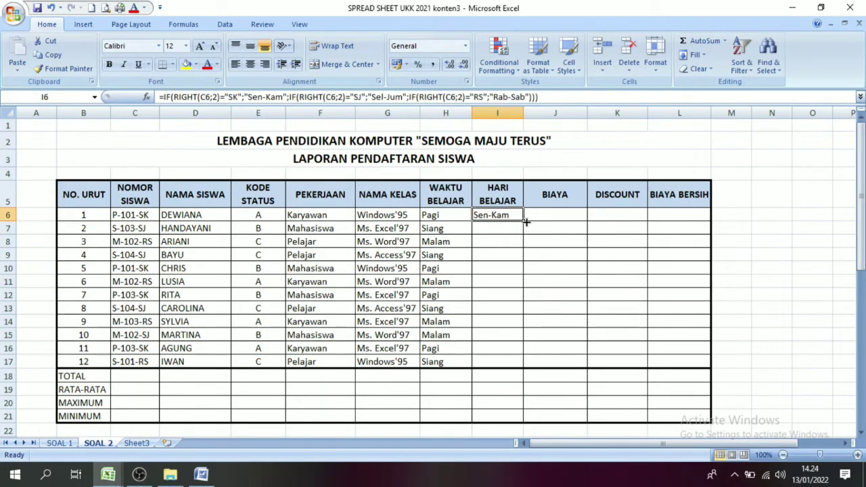
pyautogui.moveTo(524, 218); pyautogui.dragTo(518, 364)
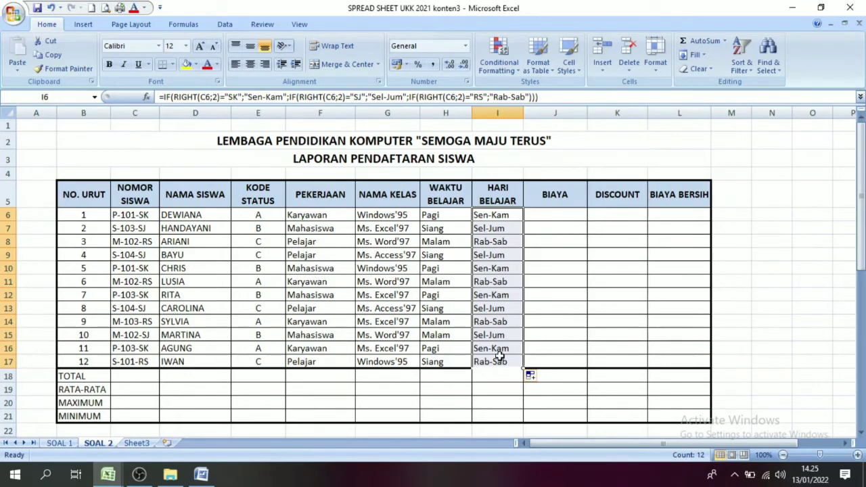
pyautogui.click(535, 359)
# Read the BIAYA and DISCOUNT rules in KETENTUAN SOAL and compare the TABEL HLOOKUP discounts with the TABEL VLOOKUP fees
pyautogui.moveTo(861, 233); pyautogui.dragTo(861, 378)
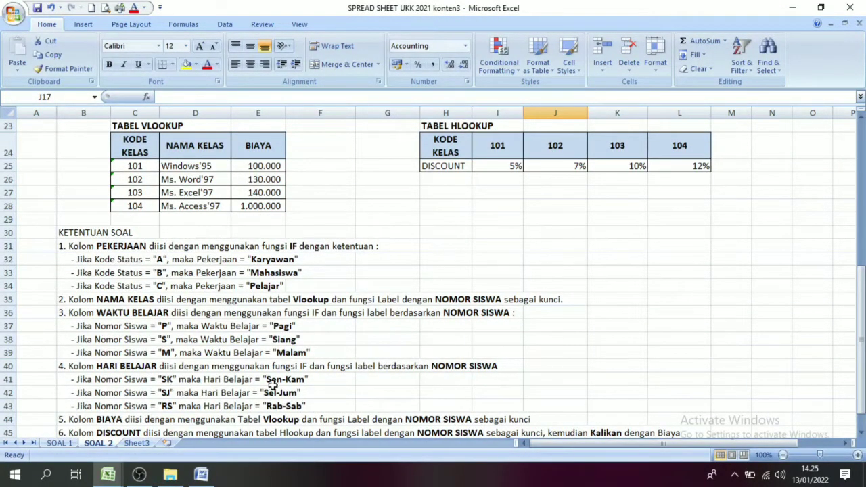
pyautogui.moveTo(861, 338); pyautogui.dragTo(861, 202)
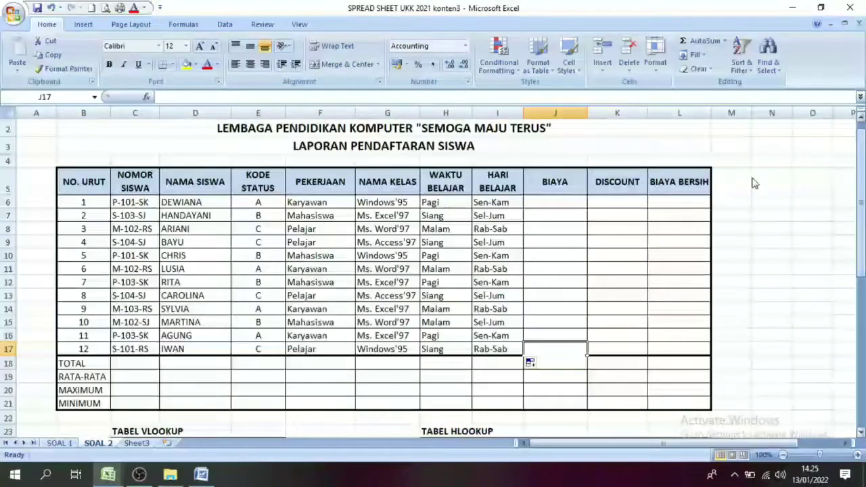
pyautogui.click(549, 201)
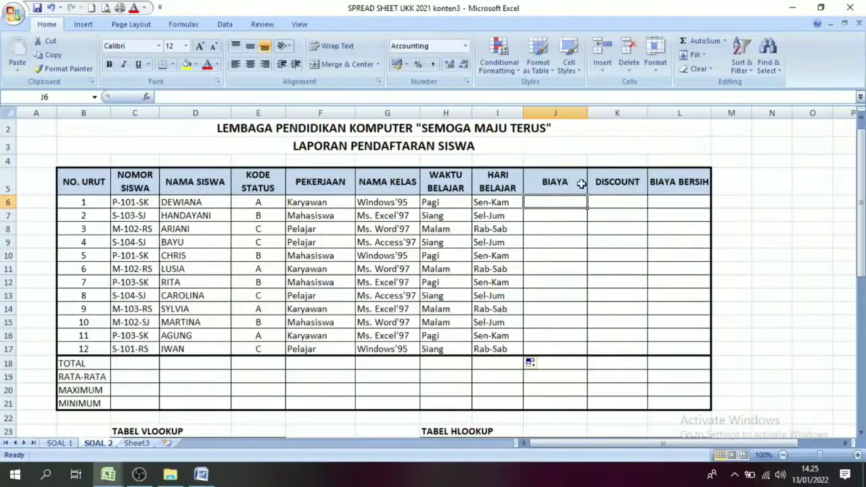
pyautogui.moveTo(861, 201); pyautogui.dragTo(861, 224)
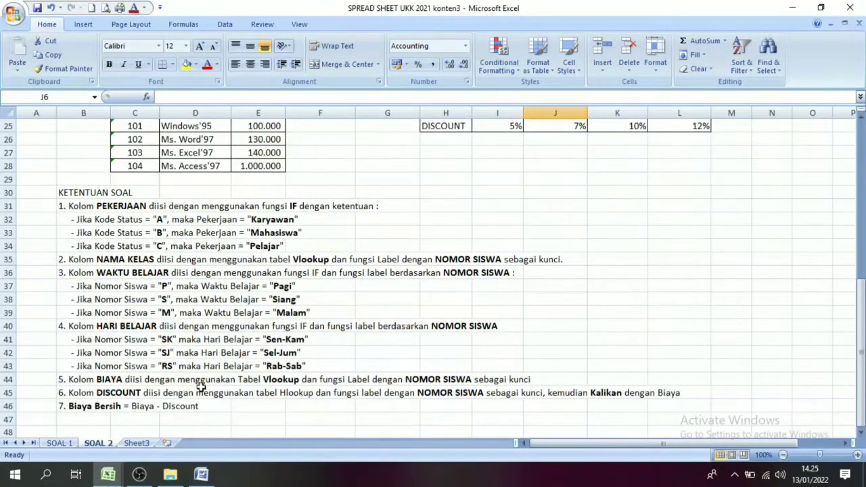
pyautogui.moveTo(860, 338); pyautogui.dragTo(861, 329)
pyautogui.moveTo(437, 165); pyautogui.dragTo(686, 194)
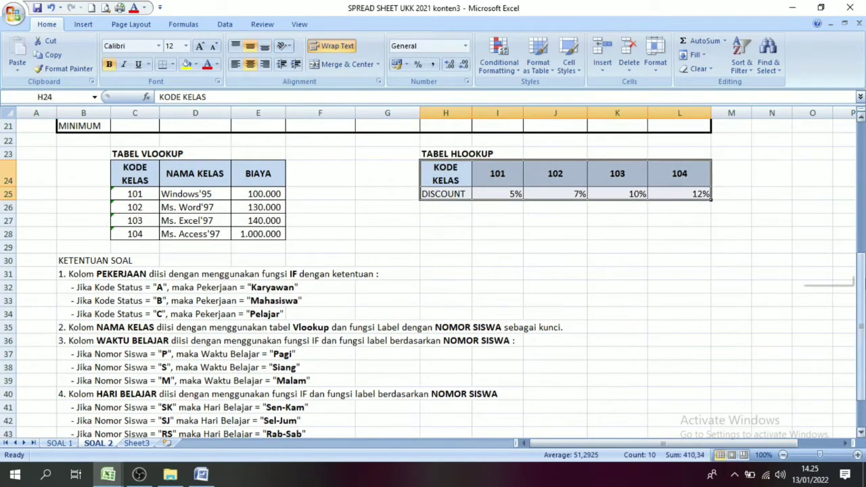
pyautogui.moveTo(863, 289); pyautogui.dragTo(863, 284)
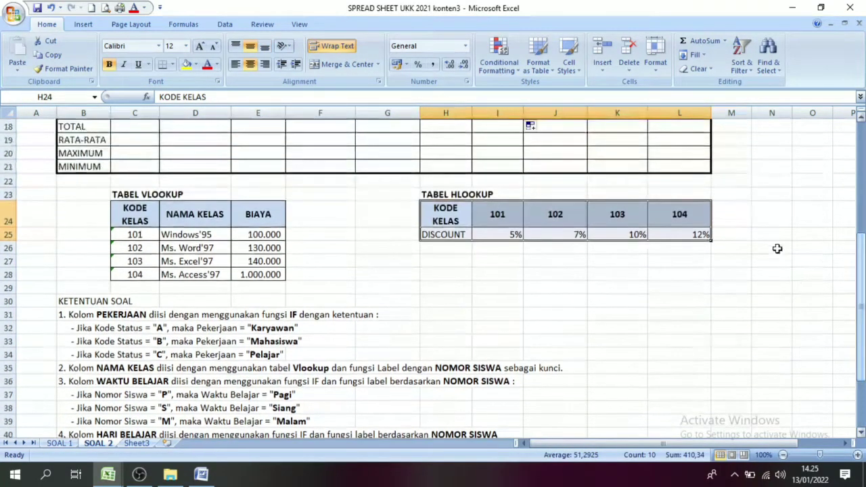
pyautogui.click(498, 214)
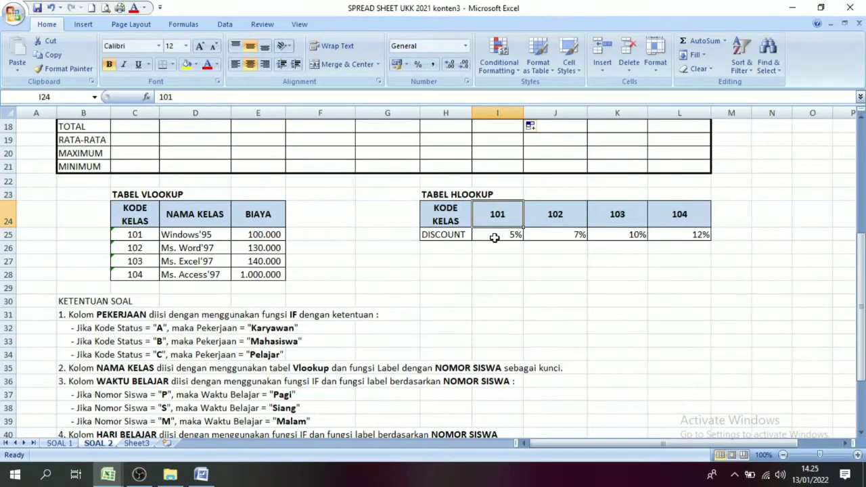
pyautogui.moveTo(487, 235); pyautogui.dragTo(687, 235)
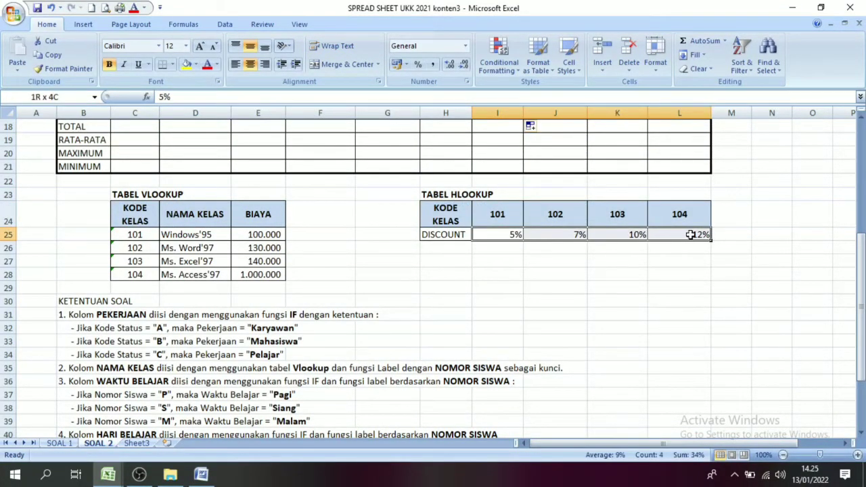
pyautogui.click(547, 276)
pyautogui.moveTo(246, 223); pyautogui.dragTo(244, 266)
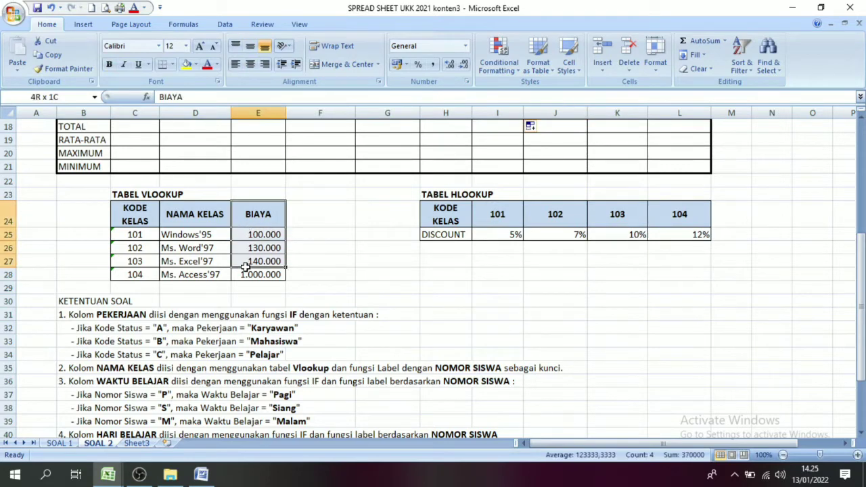
pyautogui.click(447, 247)
pyautogui.moveTo(501, 235); pyautogui.dragTo(696, 235)
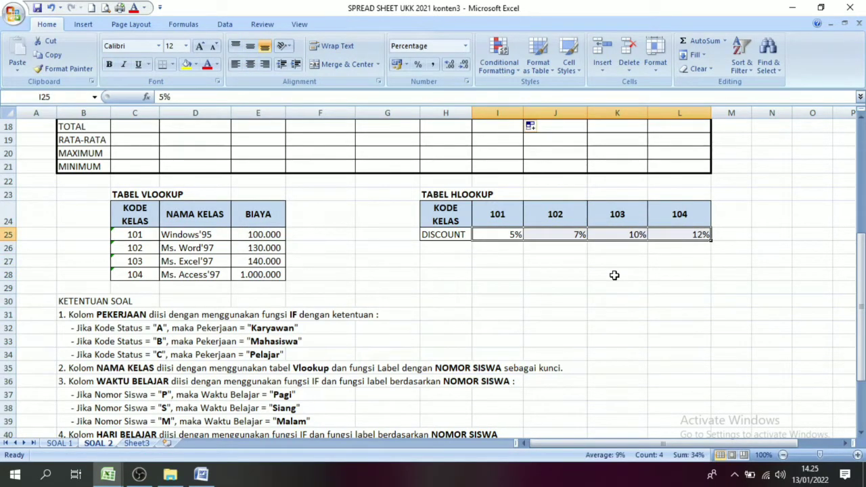
pyautogui.moveTo(265, 235); pyautogui.dragTo(279, 264)
pyautogui.moveTo(501, 234); pyautogui.dragTo(707, 233)
pyautogui.click(659, 272)
# Reread the BIAYA rule and examine the BIAYA column of TABEL VLOOKUP and the NOMOR SISWA code in C6
pyautogui.moveTo(863, 257); pyautogui.dragTo(862, 277)
pyautogui.click(453, 152)
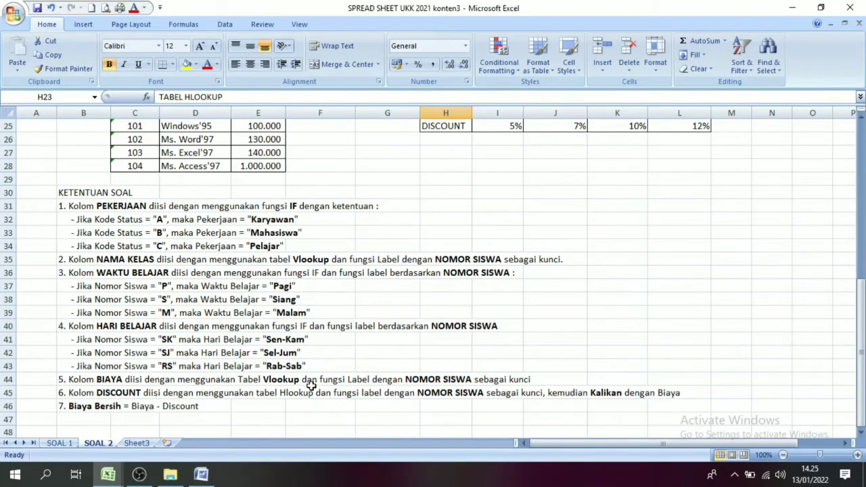
pyautogui.moveTo(861, 339); pyautogui.dragTo(861, 280)
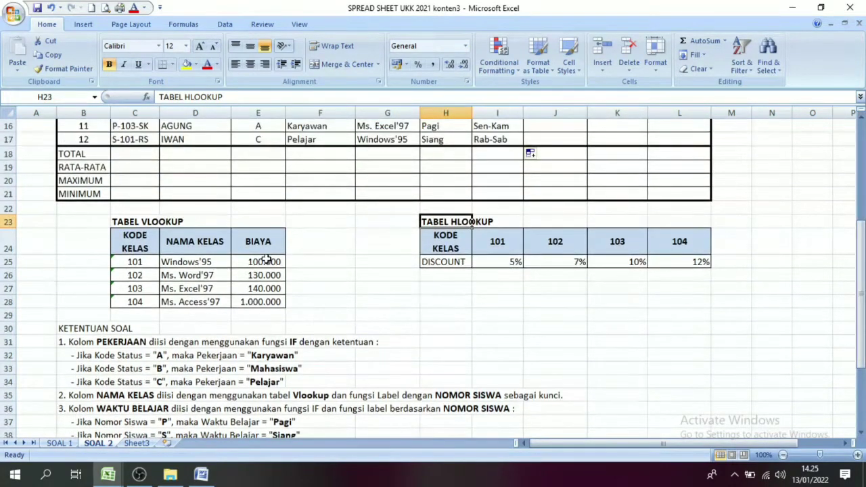
pyautogui.moveTo(267, 259)
pyautogui.mouseDown()
pyautogui.moveTo(267, 301)
pyautogui.moveTo(269, 274)
pyautogui.mouseUp()
pyautogui.moveTo(263, 242); pyautogui.dragTo(268, 302)
pyautogui.moveTo(260, 241); pyautogui.dragTo(265, 301)
pyautogui.moveTo(860, 279); pyautogui.dragTo(861, 339)
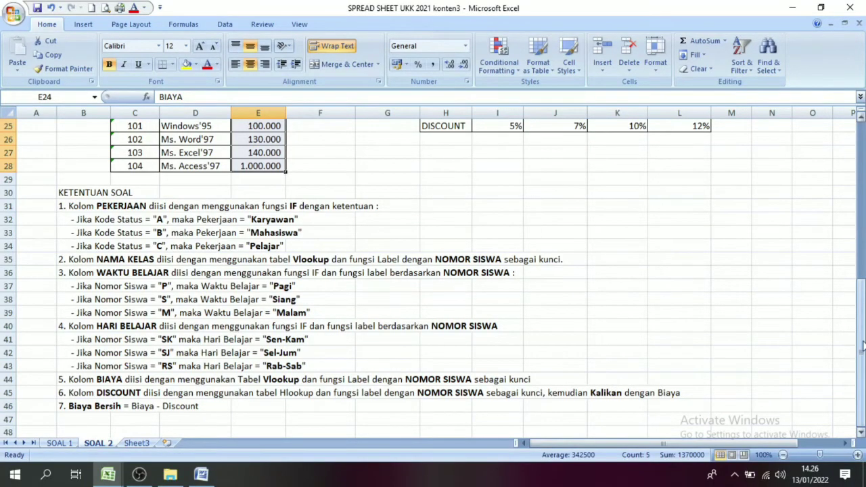
pyautogui.moveTo(861, 346); pyautogui.dragTo(861, 217)
pyautogui.click(139, 202)
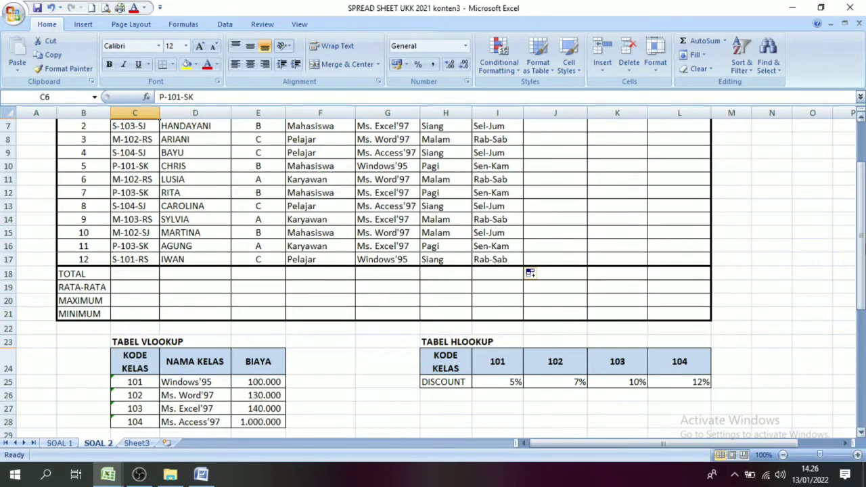
pyautogui.moveTo(860, 264); pyautogui.dragTo(860, 230)
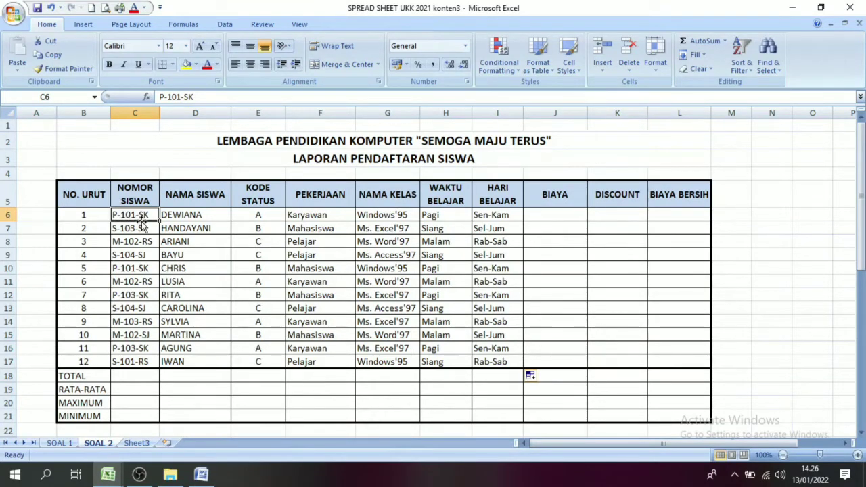
# Start a VLOOKUP formula in BIAYA cell J6 with MID(C6;3;3) as the lookup value
pyautogui.click(579, 216)
pyautogui.write('=')
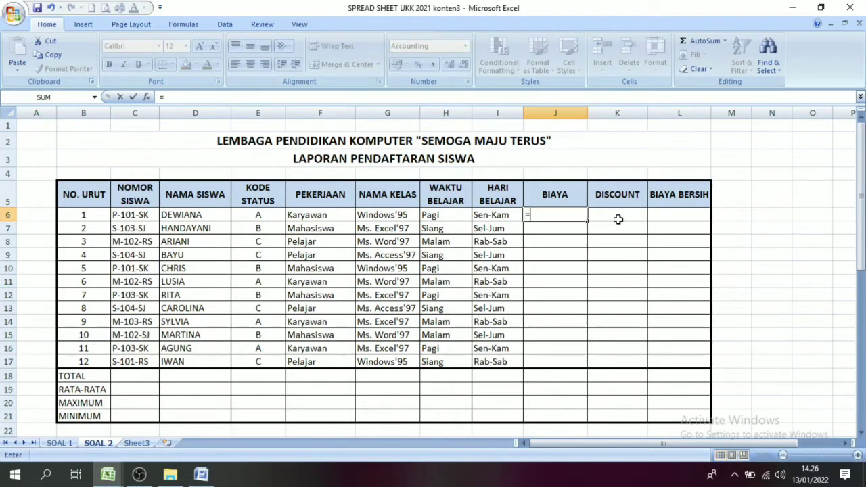
pyautogui.write('vloouk')
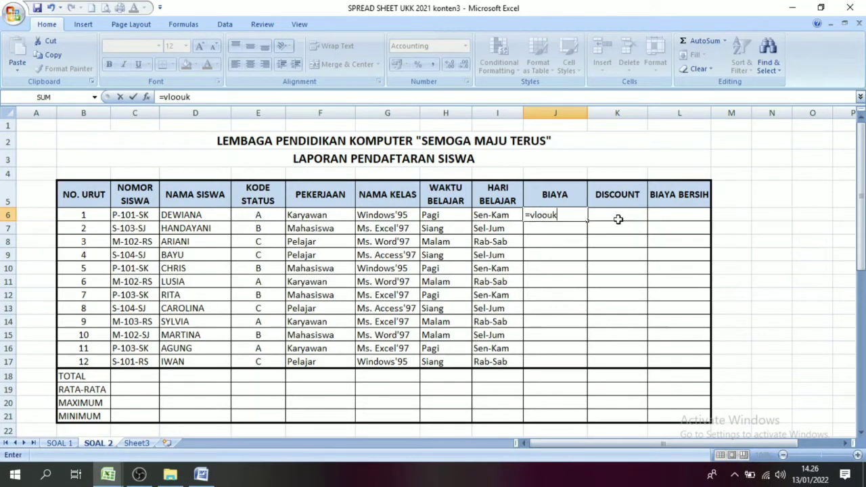
pyautogui.press('BackSpace')
pyautogui.write('kup(')
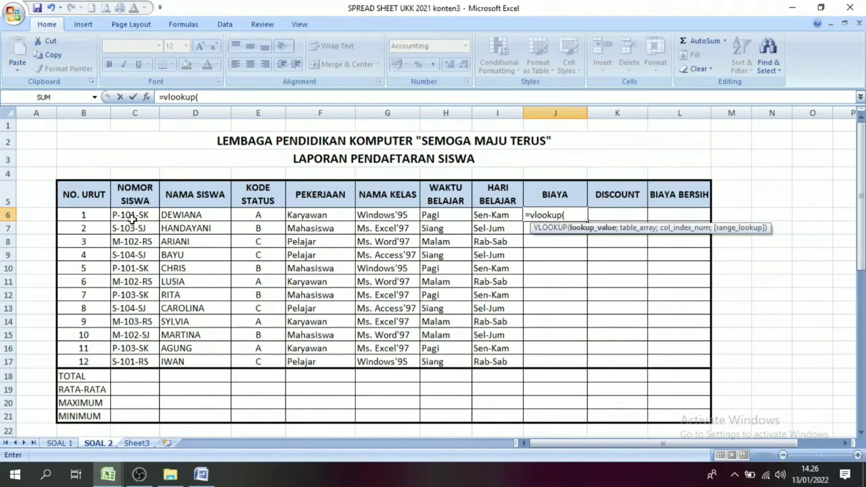
pyautogui.write('mid(')
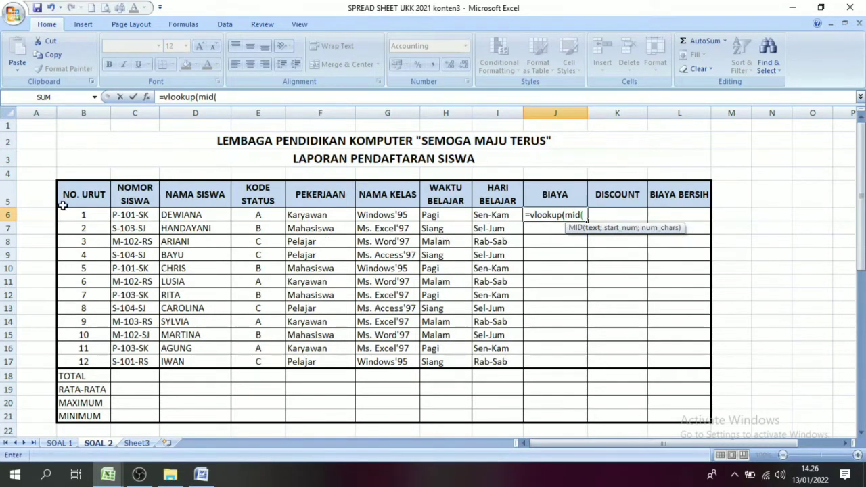
pyautogui.click(142, 217)
pyautogui.write(';')
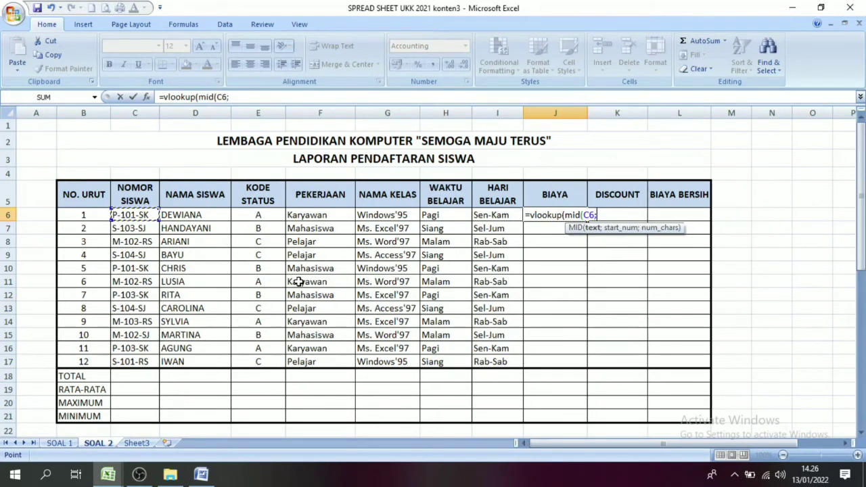
pyautogui.write('3;3')
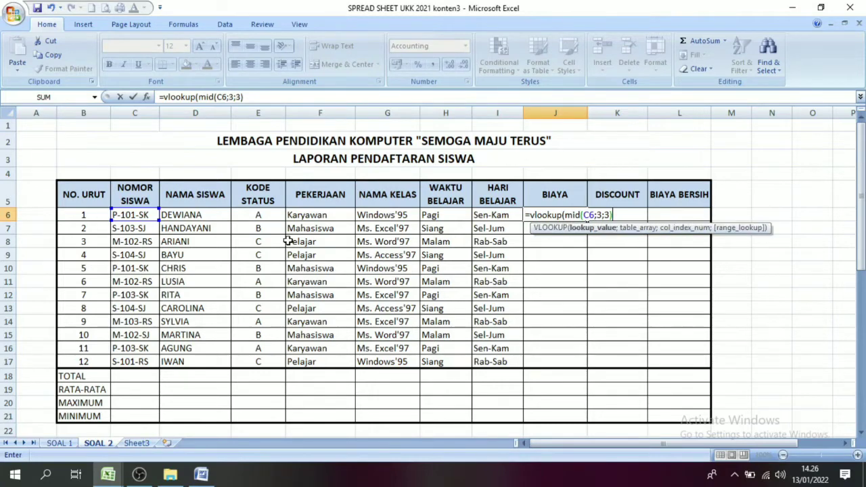
pyautogui.write(';')
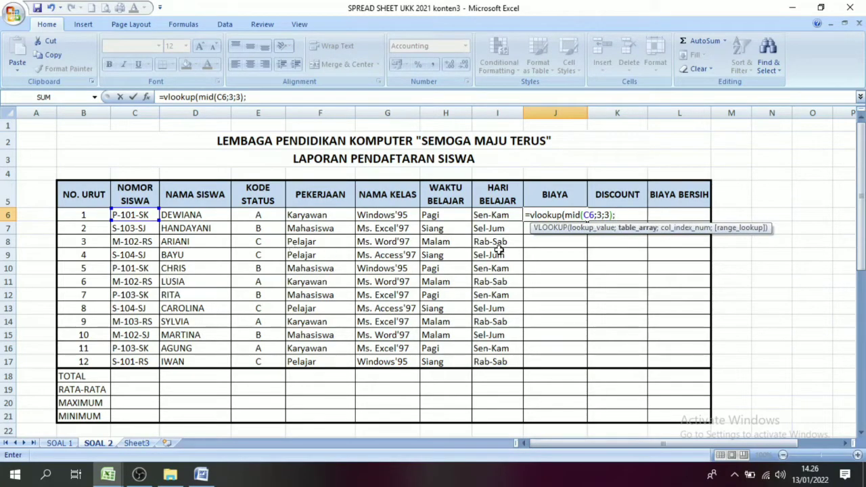
# Set the lookup table in the J6 formula to the TABEL VLOOKUP data as the absolute range $C$25:$E$28
pyautogui.moveTo(862, 263); pyautogui.dragTo(861, 268)
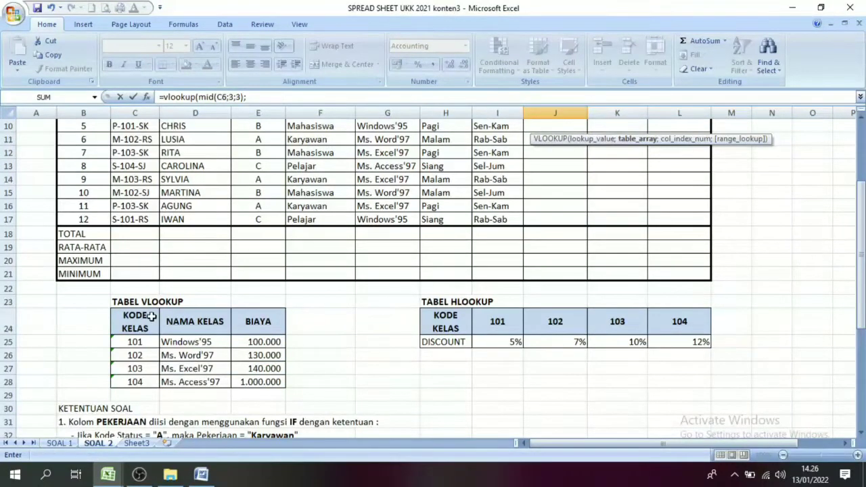
pyautogui.moveTo(125, 341); pyautogui.dragTo(250, 382)
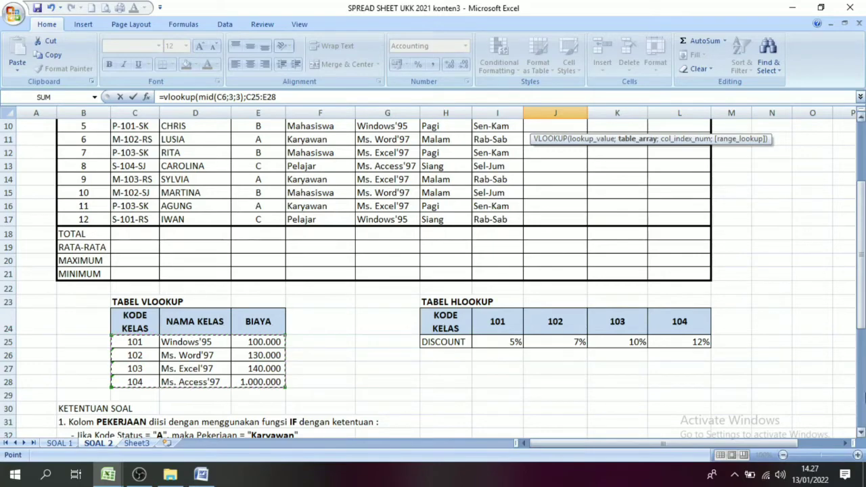
pyautogui.moveTo(861, 326); pyautogui.dragTo(861, 125)
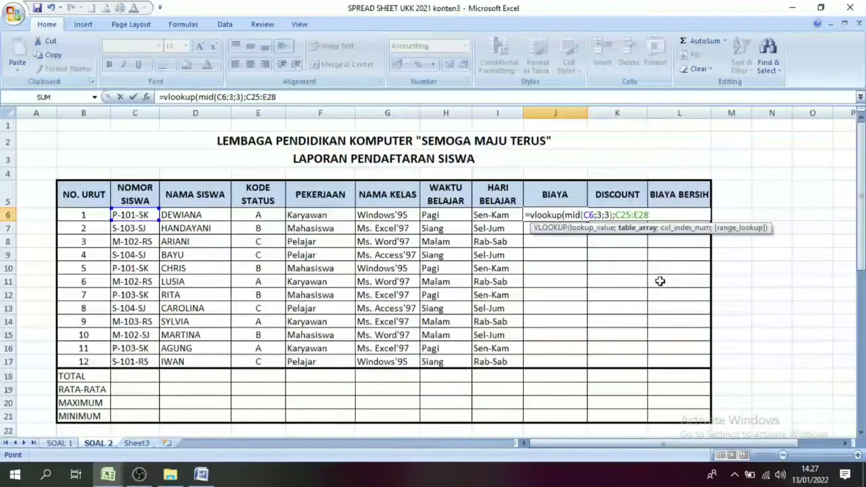
pyautogui.press('F4')
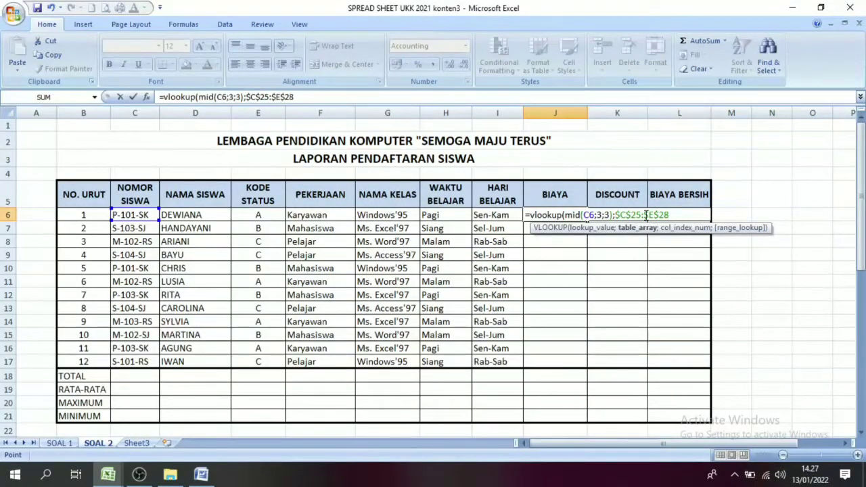
pyautogui.write(';')
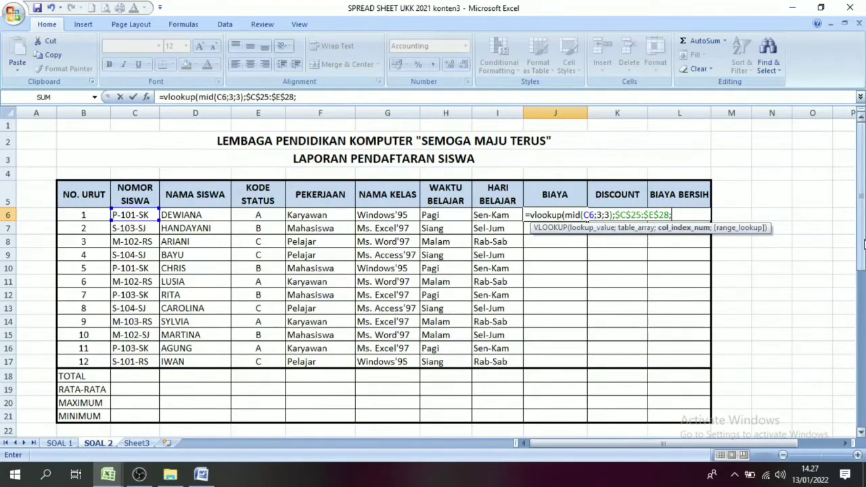
# Set the VLOOKUP column index to 3 and complete the BIAYA formula in J6
pyautogui.moveTo(862, 245); pyautogui.dragTo(862, 320)
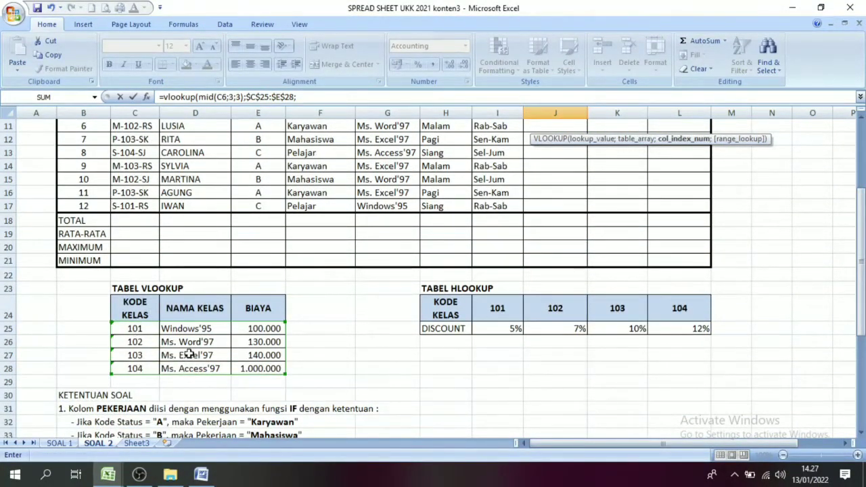
pyautogui.moveTo(863, 319); pyautogui.dragTo(862, 257)
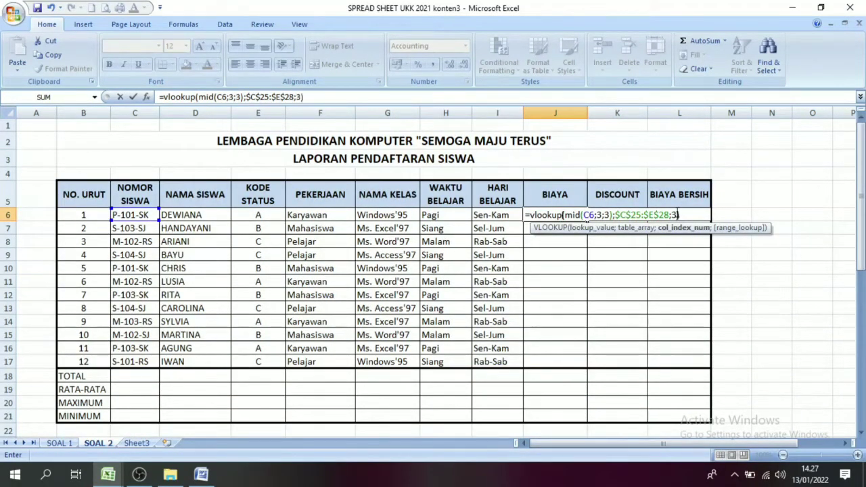
pyautogui.press('Return')
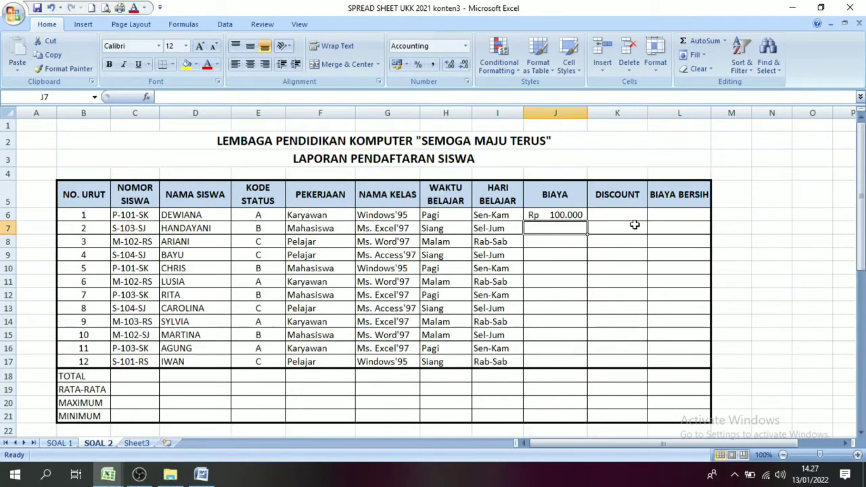
# Fill the BIAYA formula from J6 down to J17
pyautogui.click(555, 211)
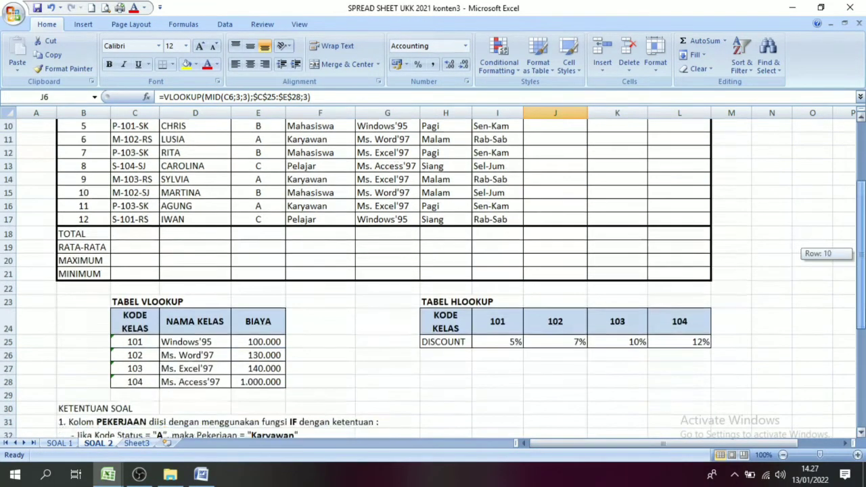
pyautogui.moveTo(861, 196)
pyautogui.mouseDown()
pyautogui.moveTo(863, 268)
pyautogui.moveTo(863, 212)
pyautogui.mouseUp()
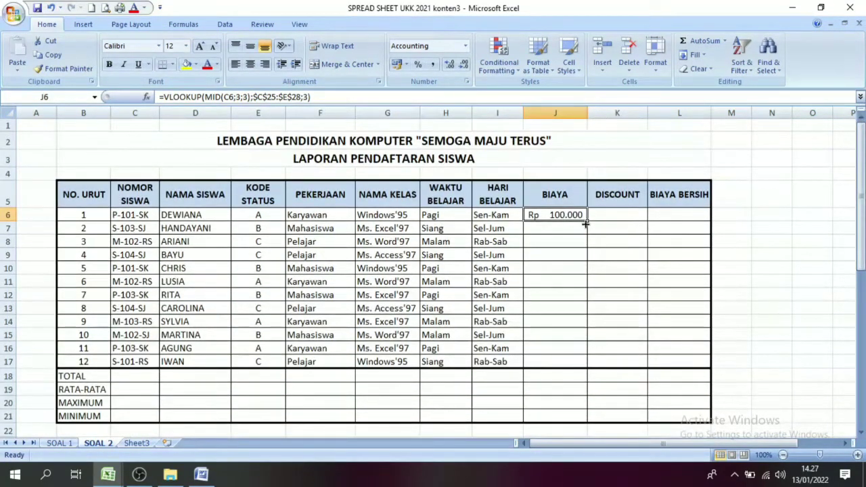
pyautogui.moveTo(588, 220); pyautogui.dragTo(583, 371)
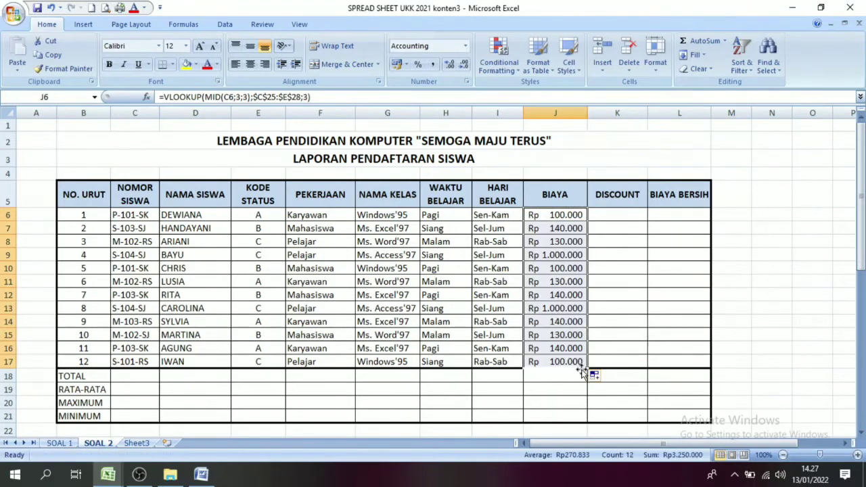
pyautogui.click(609, 334)
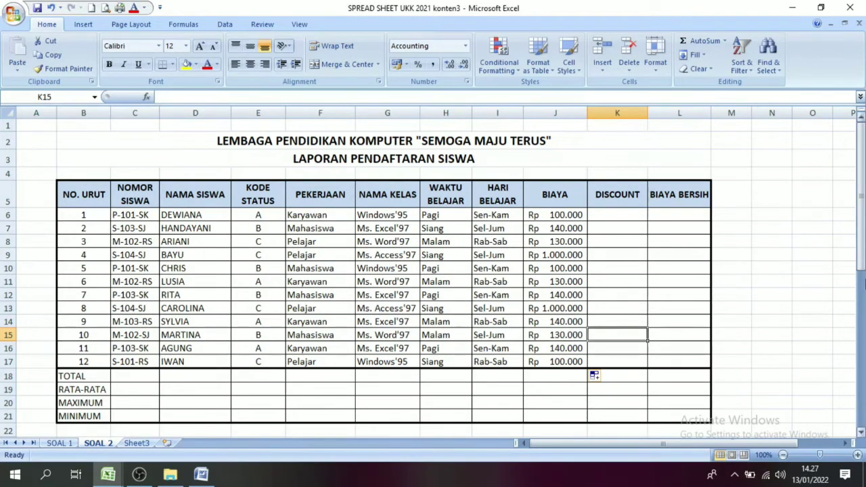
# Read the DISCOUNT rule in KETENTUAN SOAL, including its lookup key and multiplication by Biaya
pyautogui.moveTo(860, 227); pyautogui.dragTo(860, 240)
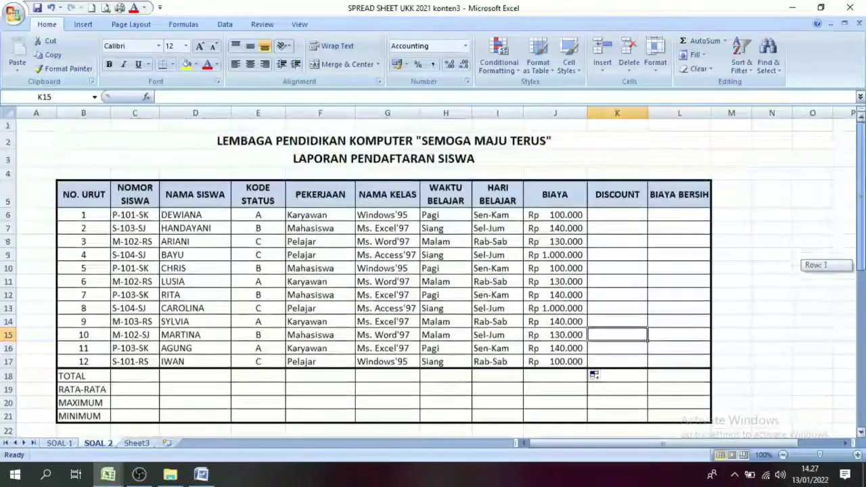
pyautogui.click(626, 218)
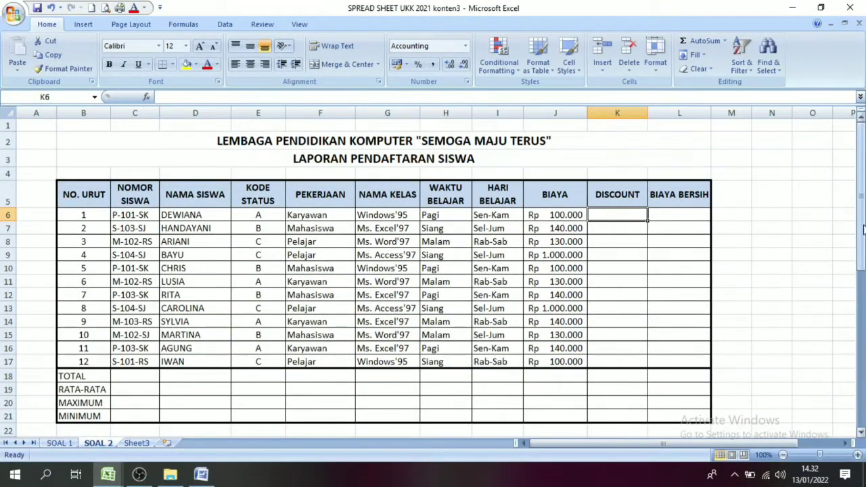
pyautogui.moveTo(860, 233); pyautogui.dragTo(863, 385)
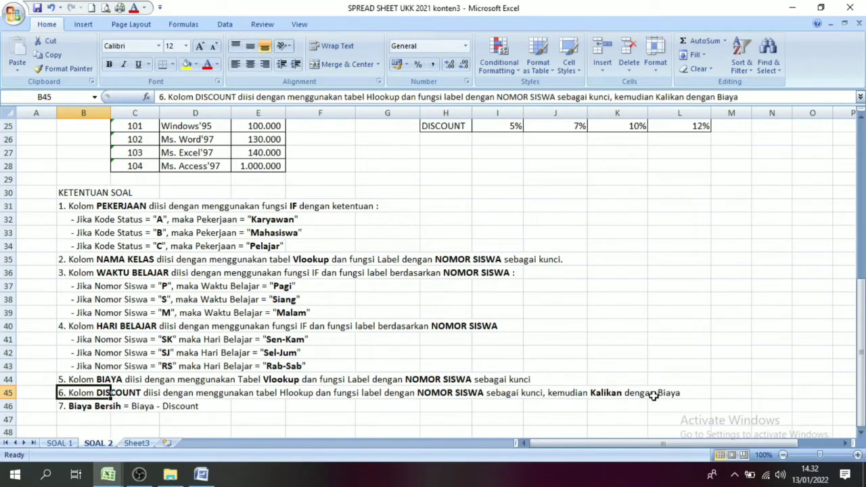
pyautogui.click(653, 396)
pyautogui.moveTo(861, 351); pyautogui.dragTo(861, 349)
pyautogui.moveTo(864, 204); pyautogui.dragTo(862, 220)
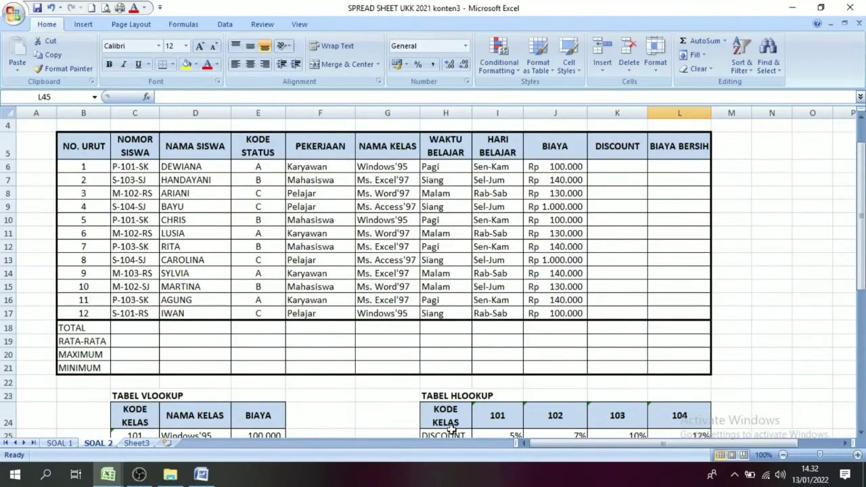
# Examine the KODE KELAS header cells I24 to L24 of TABEL HLOOKUP
pyautogui.click(494, 418)
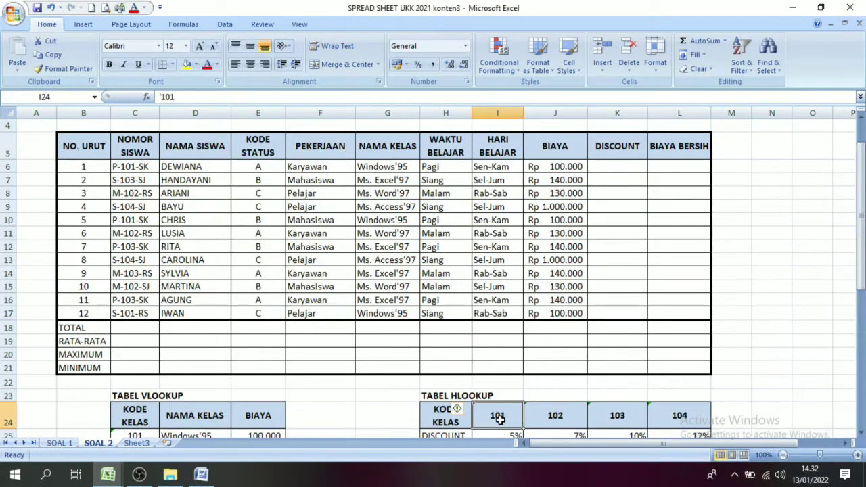
pyautogui.click(561, 417)
pyautogui.click(620, 418)
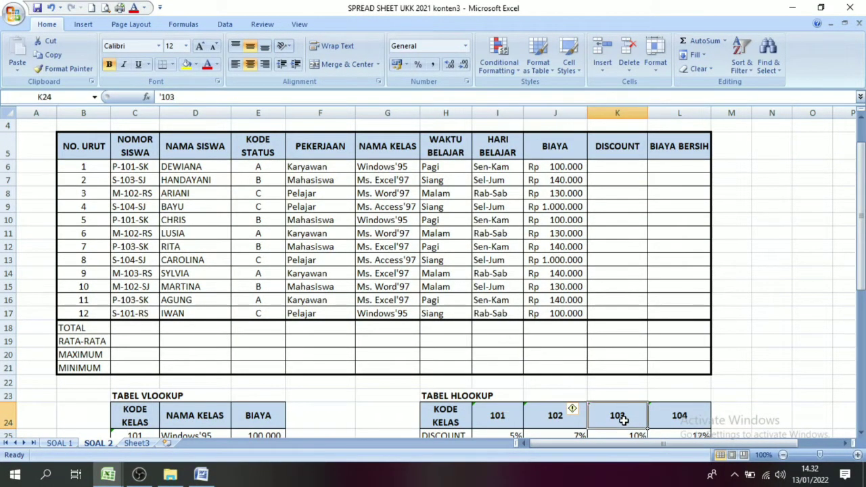
pyautogui.click(678, 417)
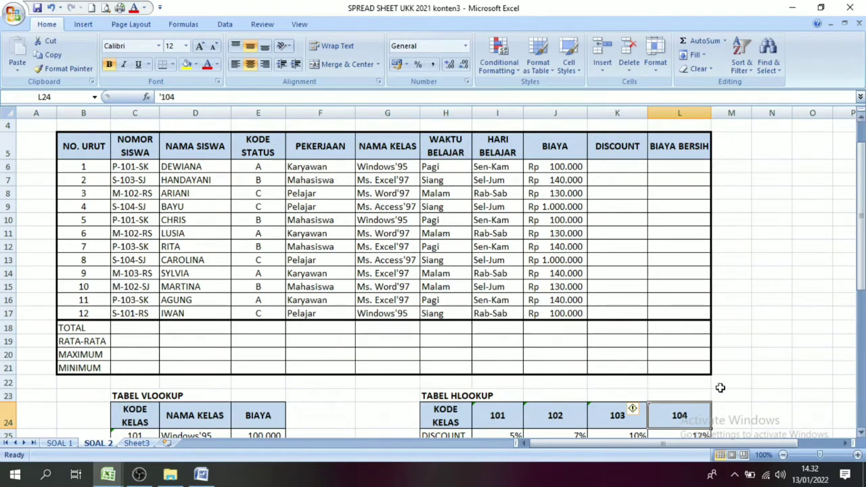
pyautogui.click(492, 413)
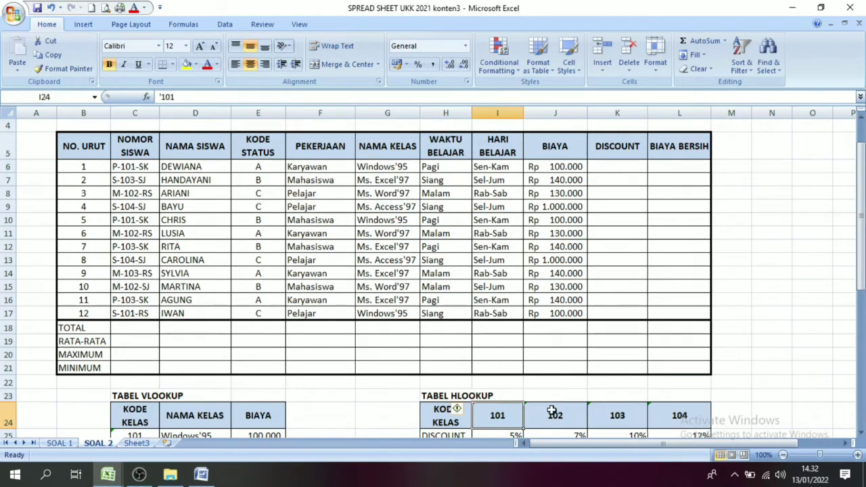
pyautogui.click(690, 416)
pyautogui.click(491, 419)
pyautogui.click(572, 419)
pyautogui.click(612, 415)
pyautogui.click(668, 415)
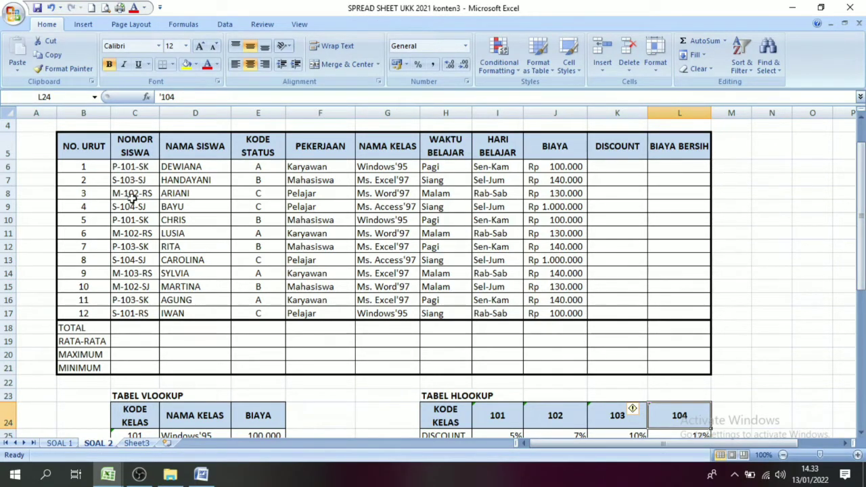
# Compare the NOMOR SISWA codes in C6:C17 with the class codes in TABEL HLOOKUP
pyautogui.moveTo(128, 166); pyautogui.dragTo(137, 313)
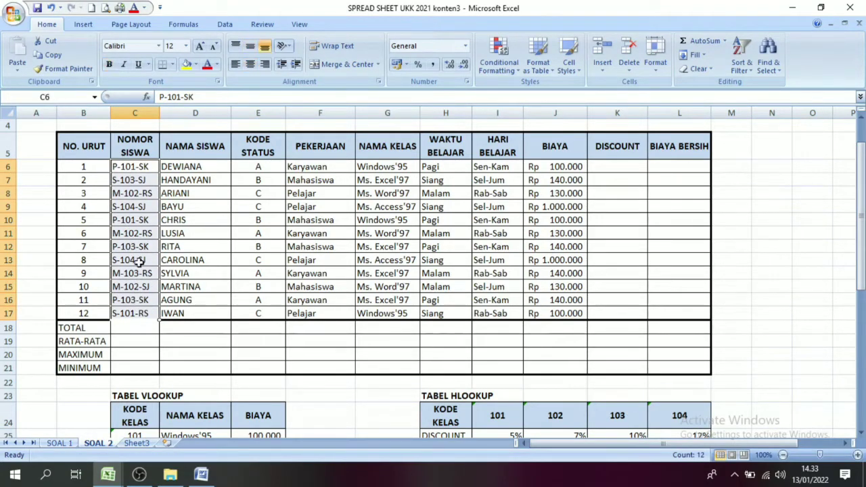
pyautogui.moveTo(135, 168); pyautogui.dragTo(134, 300)
pyautogui.click(134, 171)
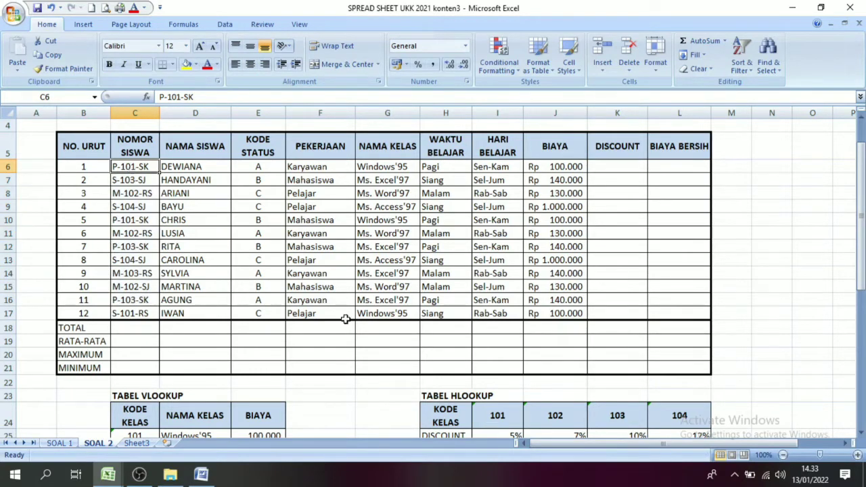
pyautogui.click(498, 410)
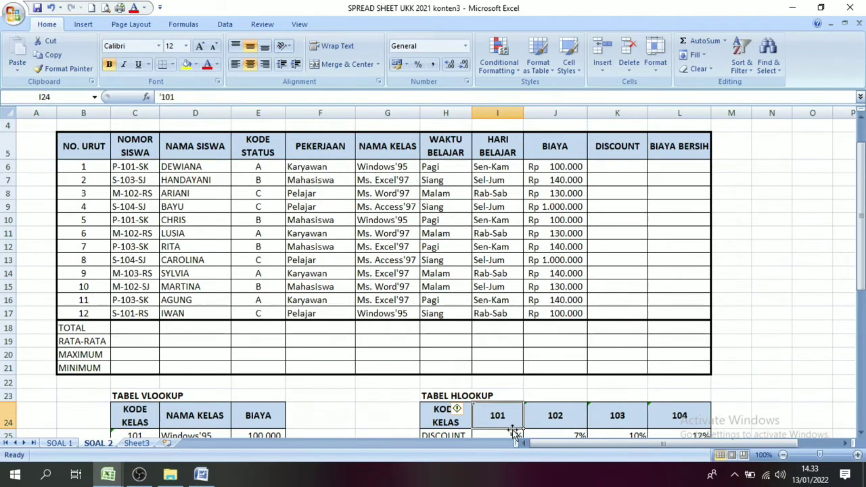
pyautogui.click(544, 418)
pyautogui.click(630, 418)
pyautogui.click(653, 416)
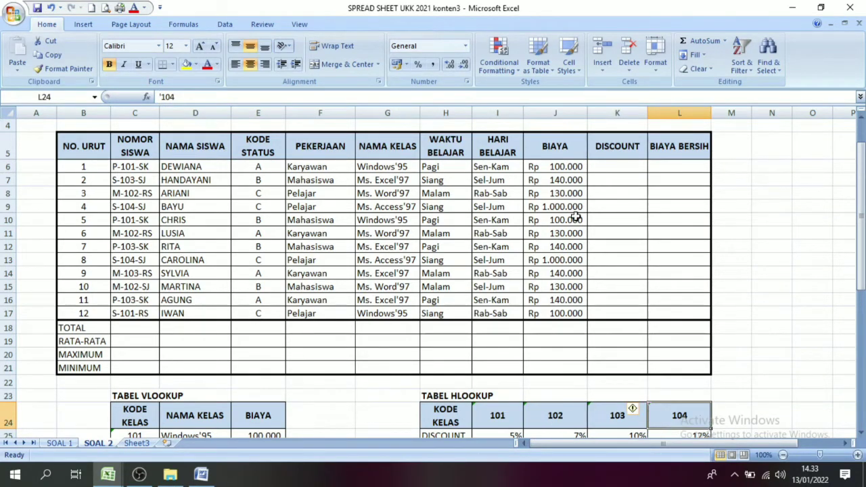
# Begin the DISCOUNT formula in K6 with HLOOKUP, using MID(C6;3;3) as its lookup value
pyautogui.click(610, 166)
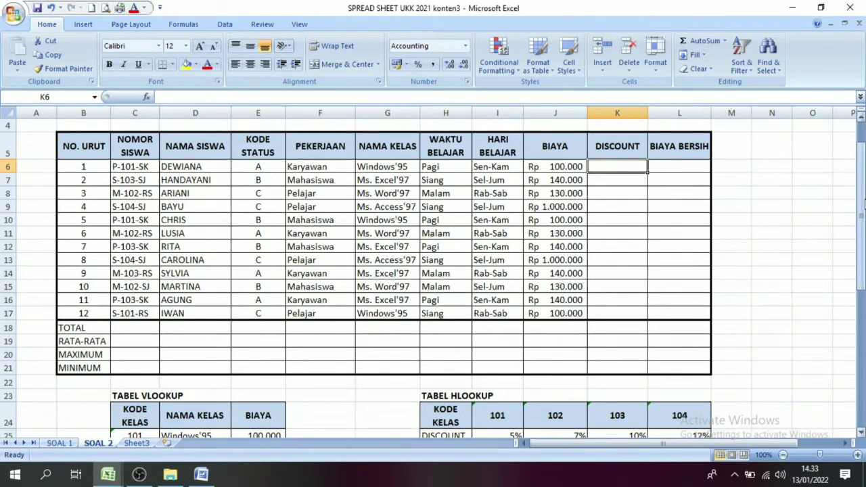
pyautogui.moveTo(862, 202); pyautogui.dragTo(809, 227)
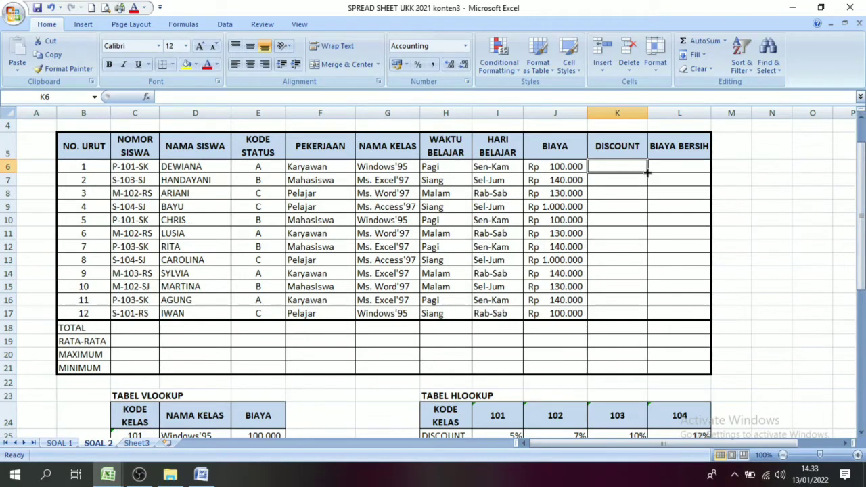
pyautogui.write('=h')
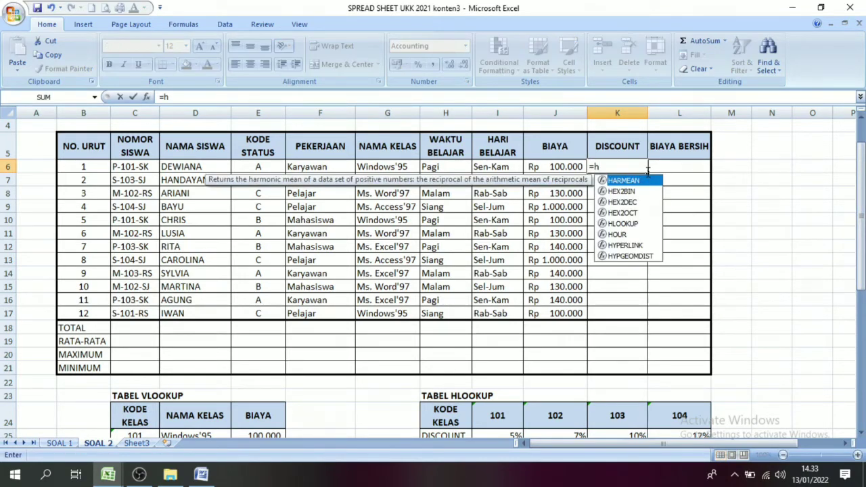
pyautogui.write('look')
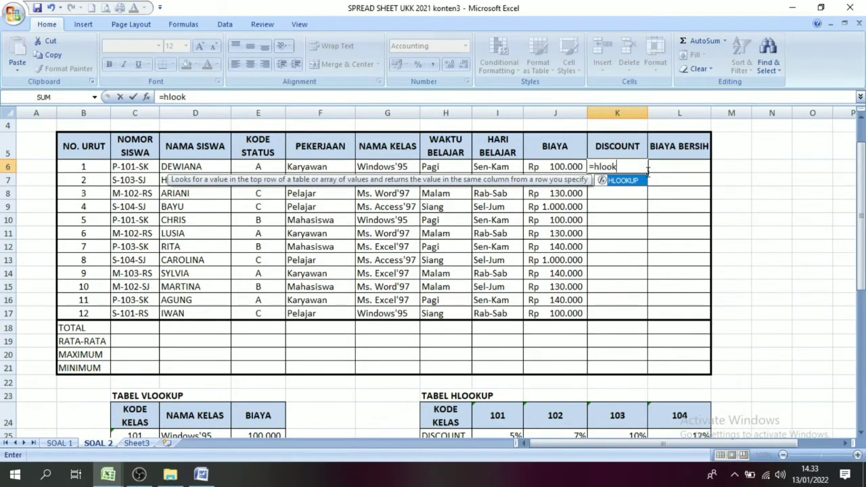
pyautogui.write('up(')
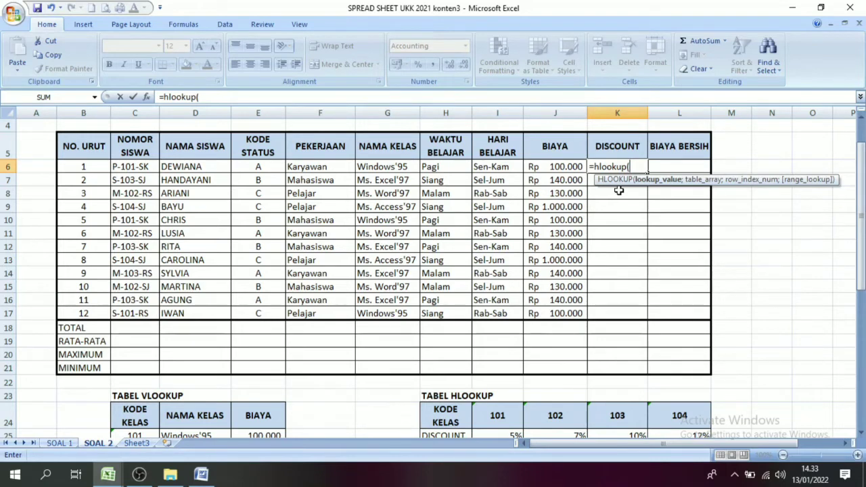
pyautogui.write('mid')
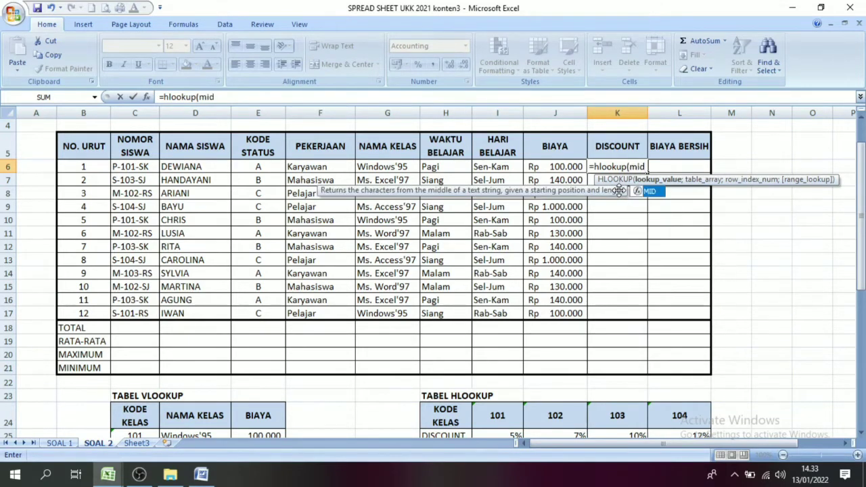
pyautogui.write('(')
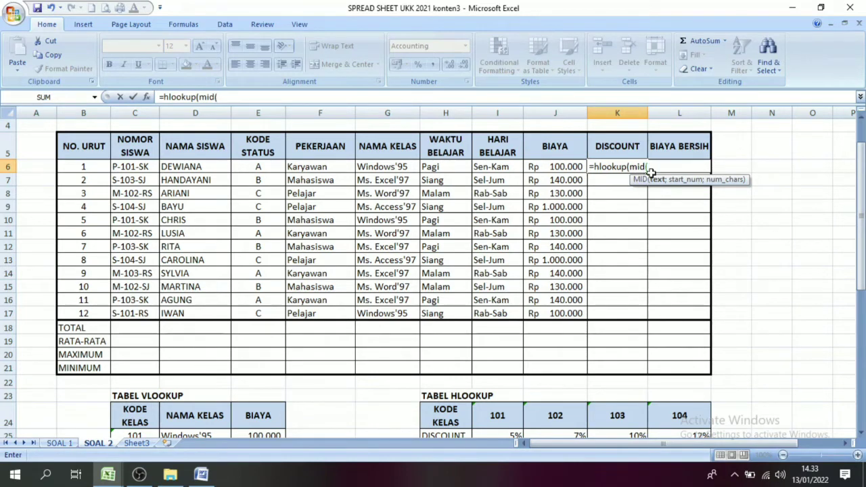
pyautogui.click(135, 166)
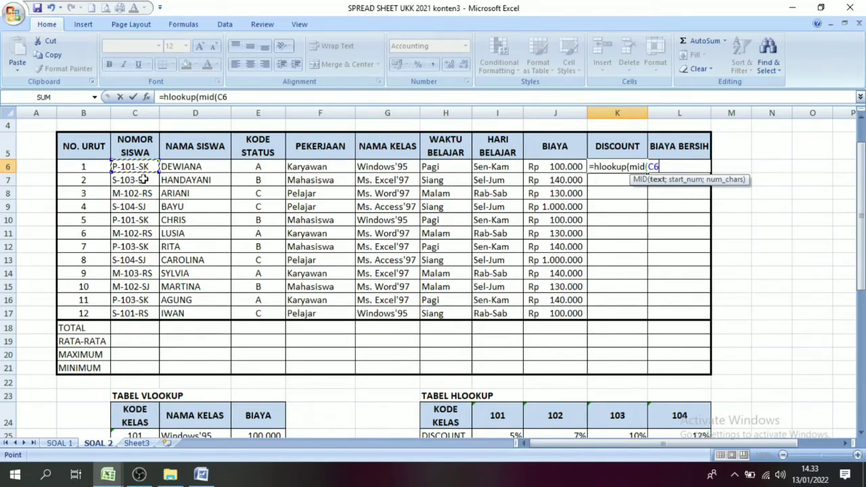
pyautogui.write(';')
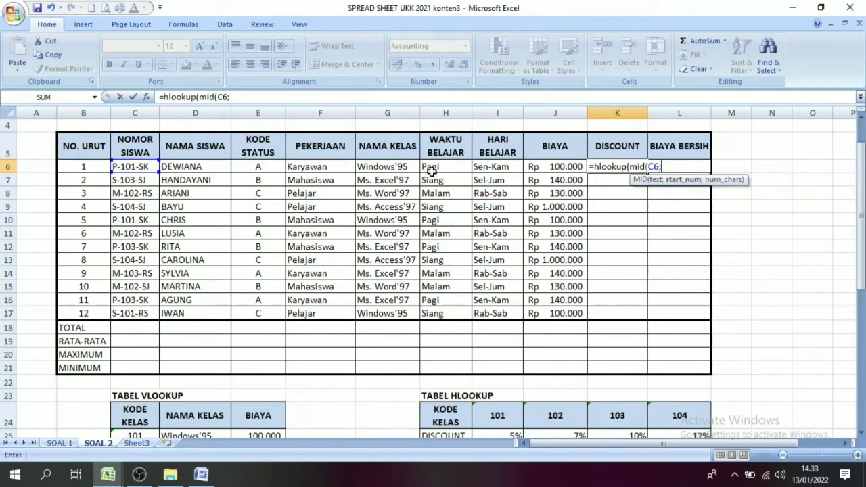
pyautogui.write('3')
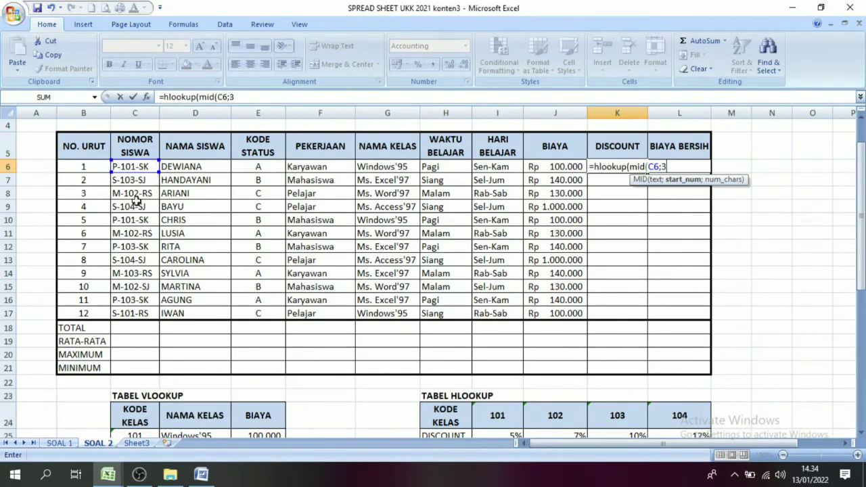
pyautogui.write(';3')
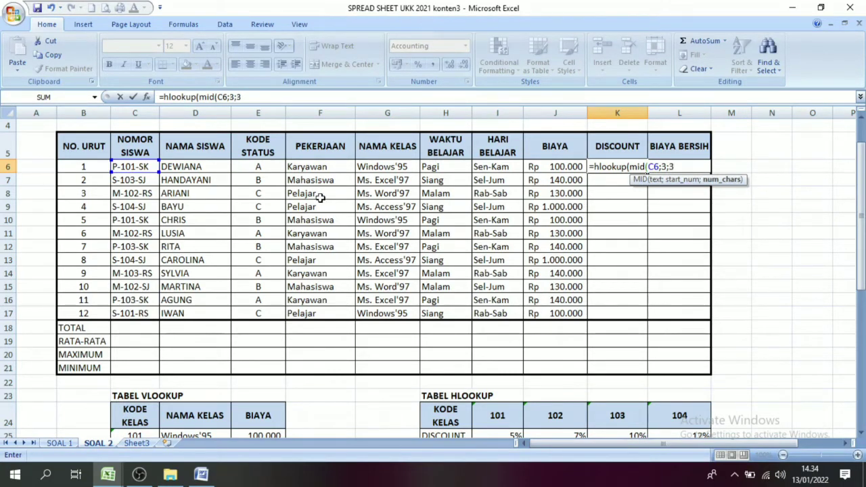
pyautogui.write(')')
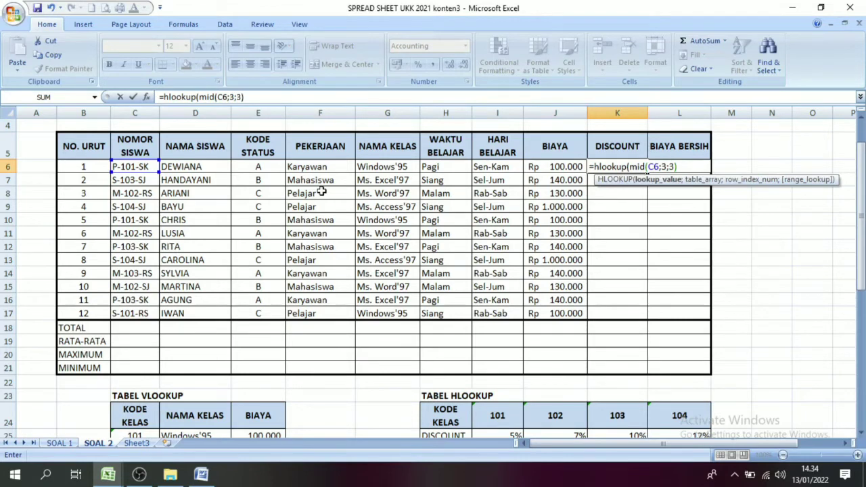
pyautogui.write(';')
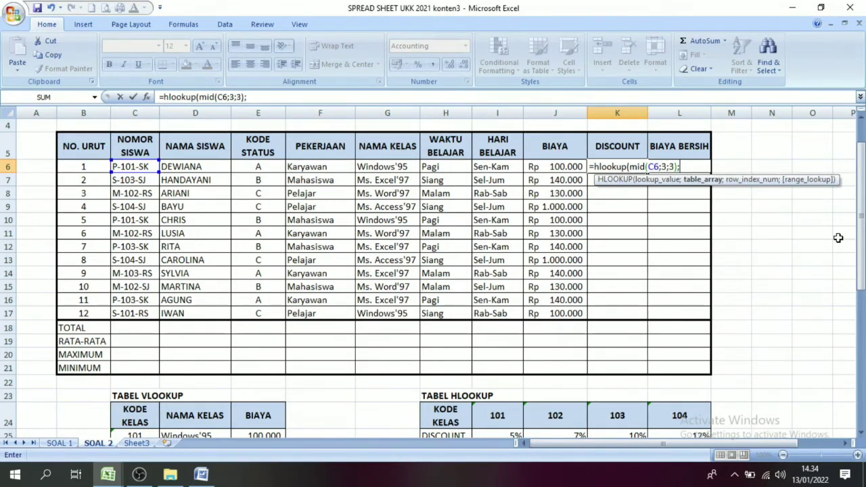
# Complete the K6 formula with the absolute table range $I$24:$L$25 and row index 2, multiplied by J6
pyautogui.moveTo(862, 234); pyautogui.dragTo(862, 247)
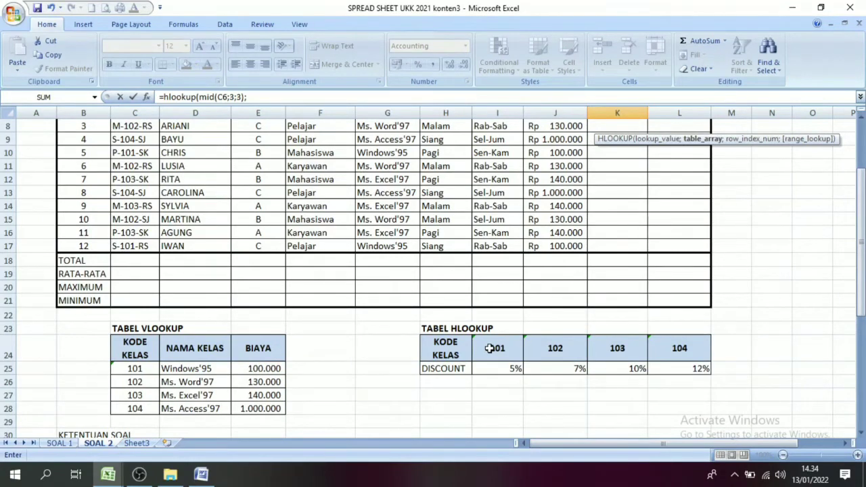
pyautogui.moveTo(489, 348); pyautogui.dragTo(666, 349)
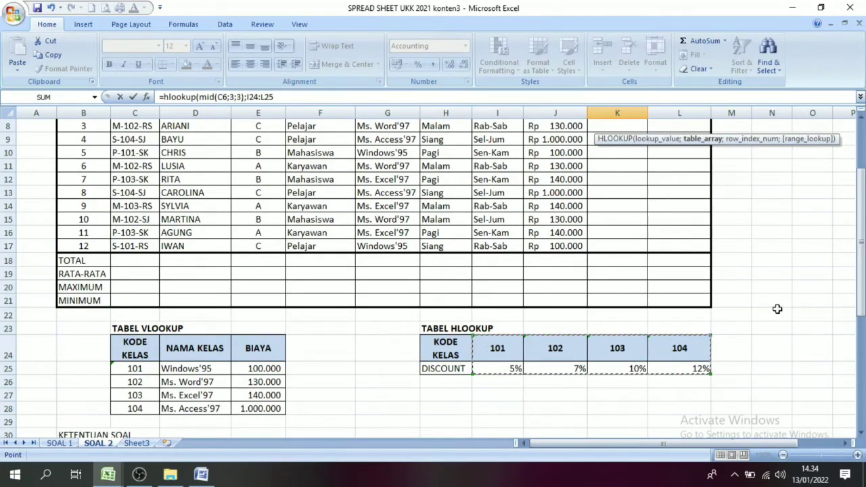
pyautogui.moveTo(862, 249); pyautogui.dragTo(862, 245)
pyautogui.press('F4')
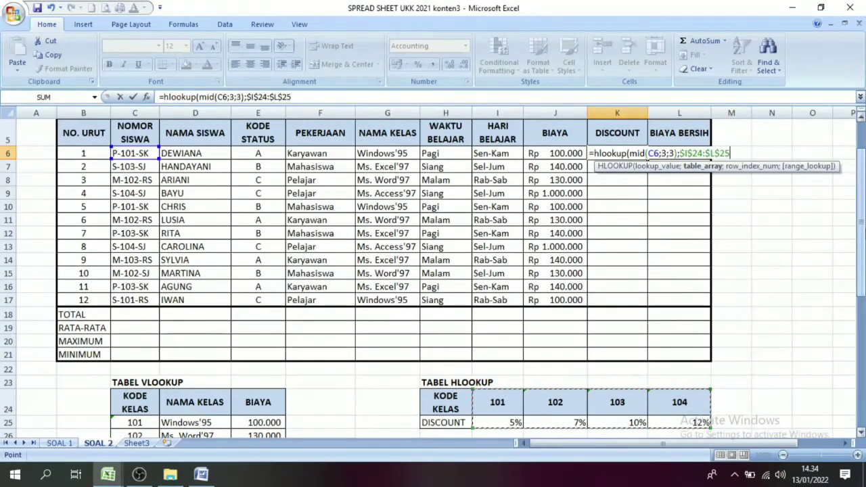
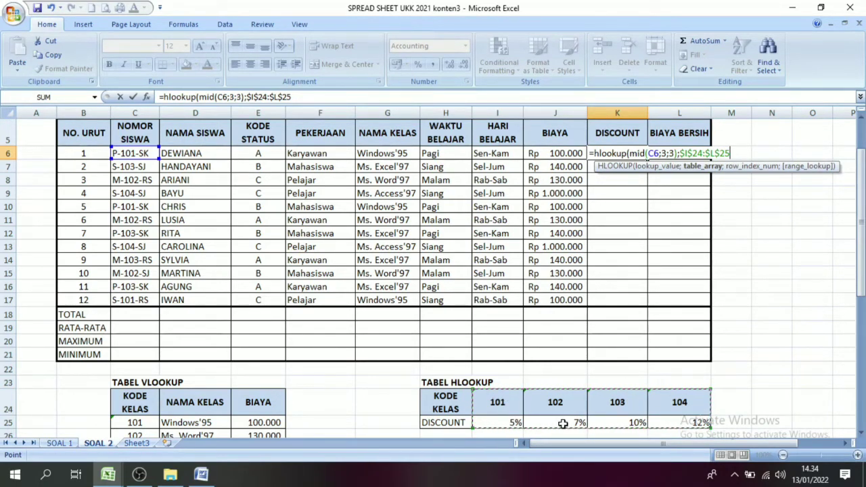
pyautogui.write(';2)*')
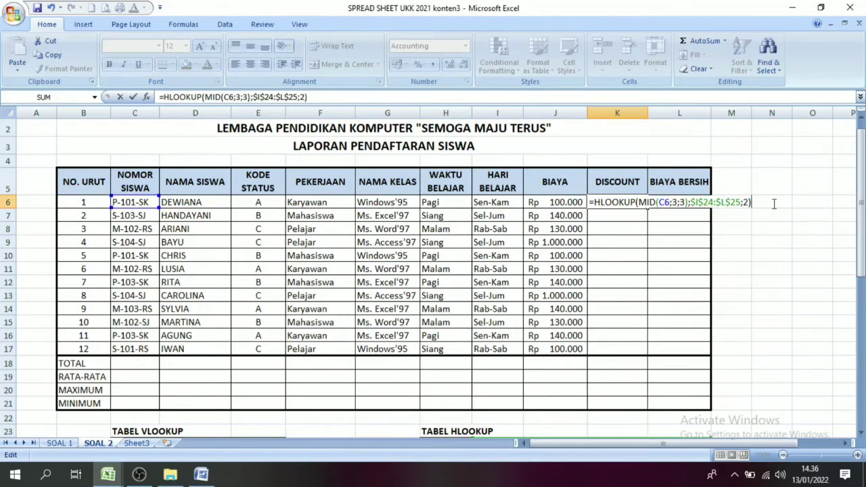
pyautogui.click(560, 202)
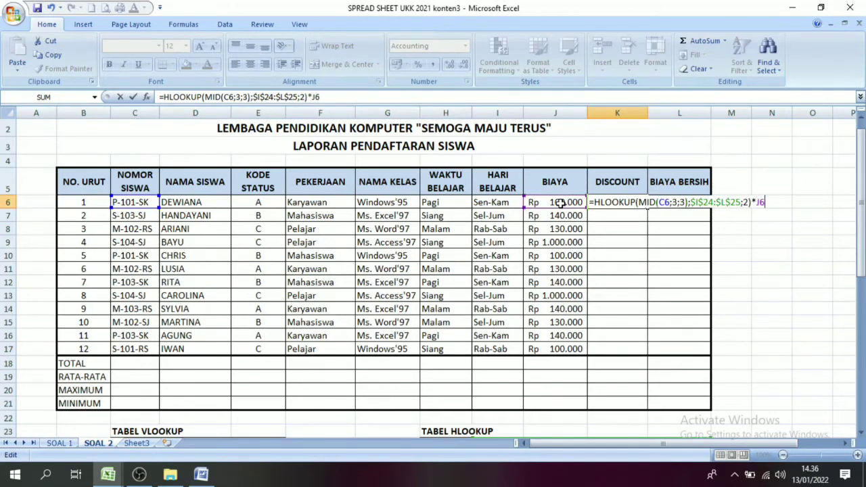
pyautogui.press('Return')
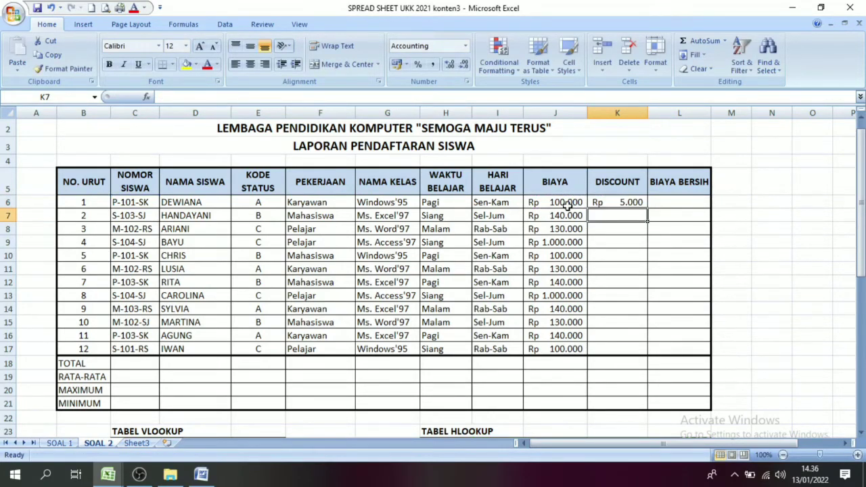
# Fill the DISCOUNT formula from K6 down to K17
pyautogui.click(627, 202)
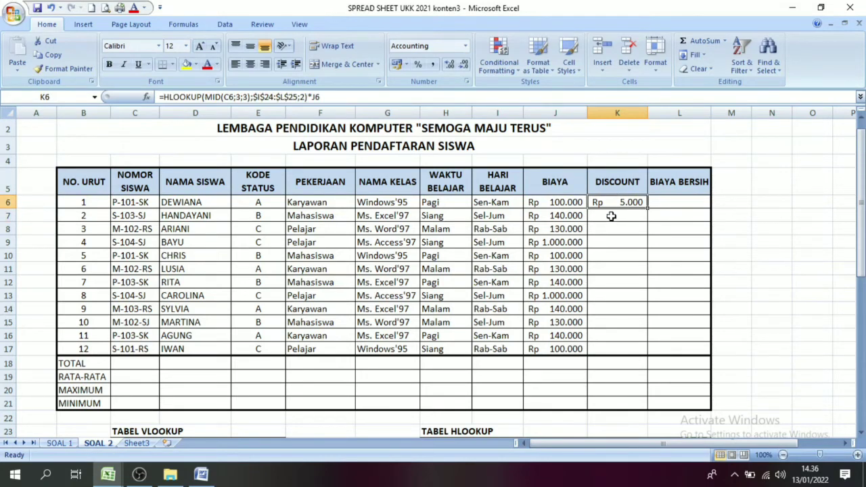
pyautogui.moveTo(647, 208); pyautogui.dragTo(646, 353)
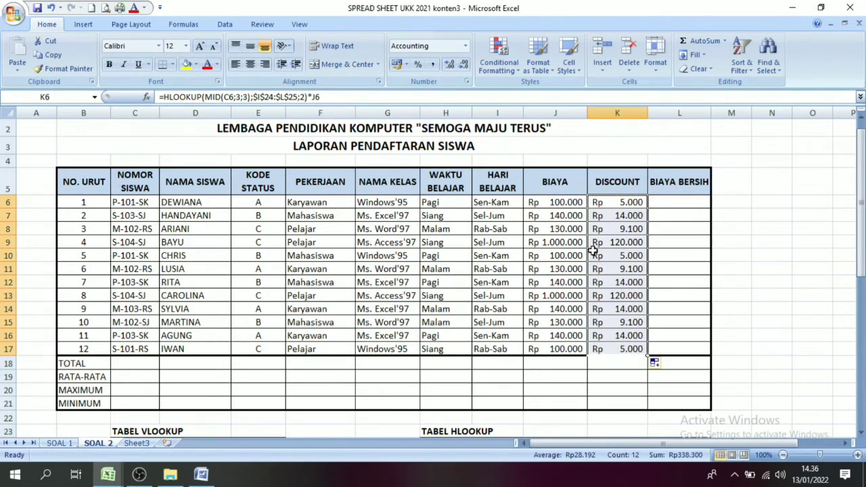
pyautogui.click(629, 207)
# Enter the BIAYA BERSIH formula =J6-K6 in L6
pyautogui.click(686, 183)
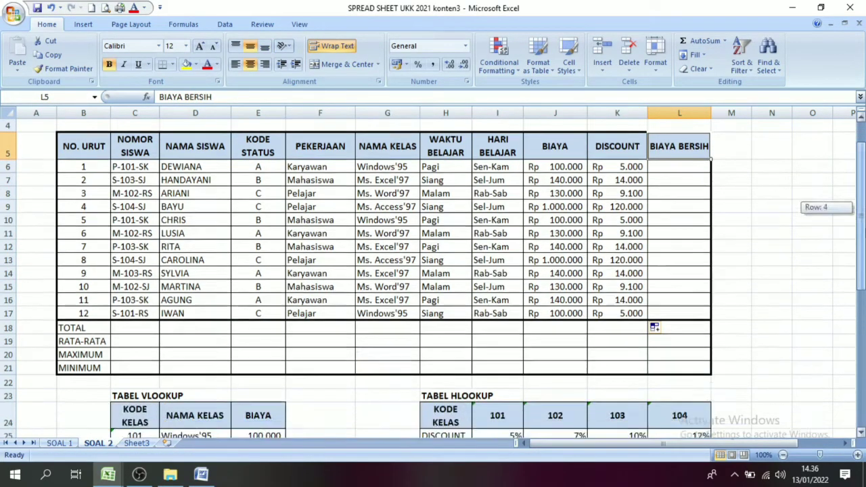
pyautogui.moveTo(861, 203)
pyautogui.mouseDown()
pyautogui.moveTo(860, 338)
pyautogui.moveTo(860, 193)
pyautogui.mouseUp()
pyautogui.click(686, 214)
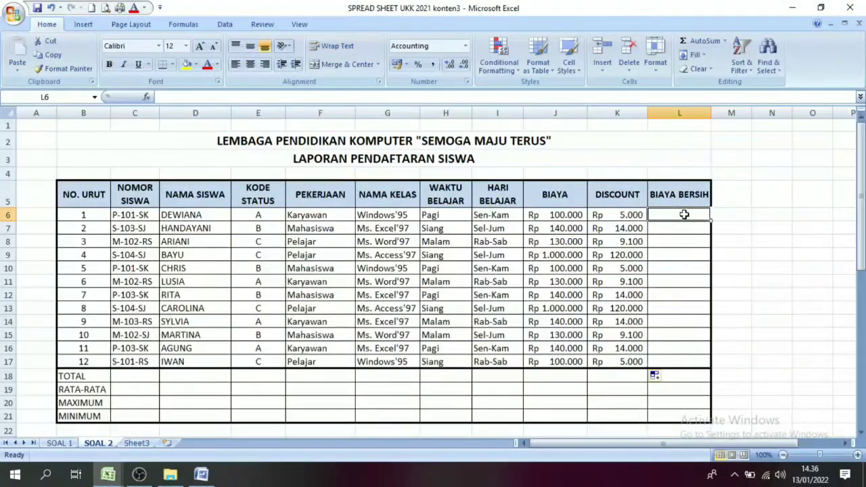
pyautogui.write('=')
pyautogui.click(582, 215)
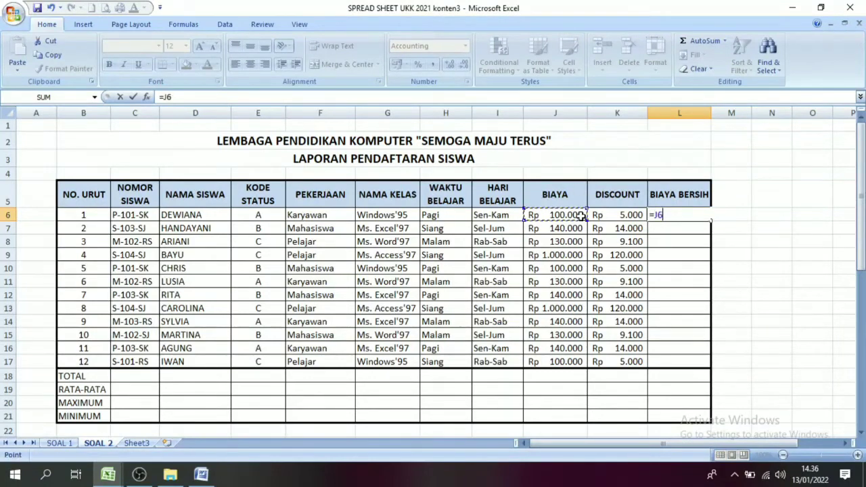
pyautogui.write('-')
pyautogui.click(627, 217)
pyautogui.press('Return')
# Fill the BIAYA BERSIH formula from L6 down to L17
pyautogui.click(680, 213)
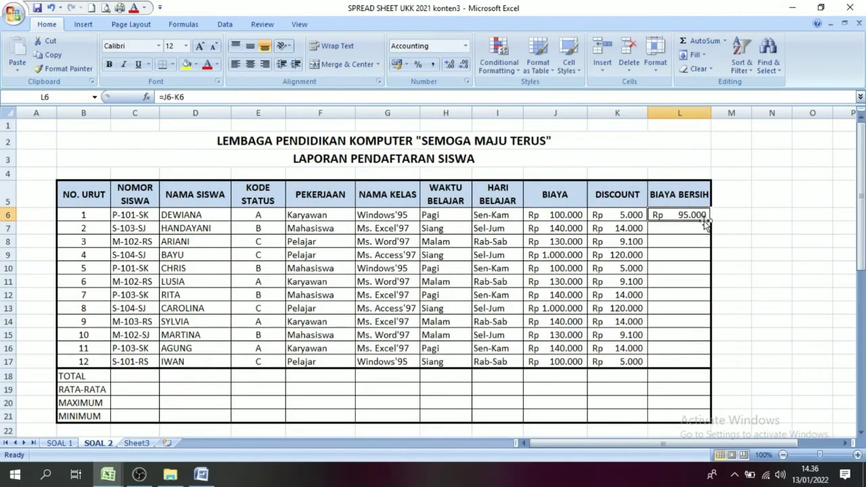
pyautogui.moveTo(710, 219); pyautogui.dragTo(706, 363)
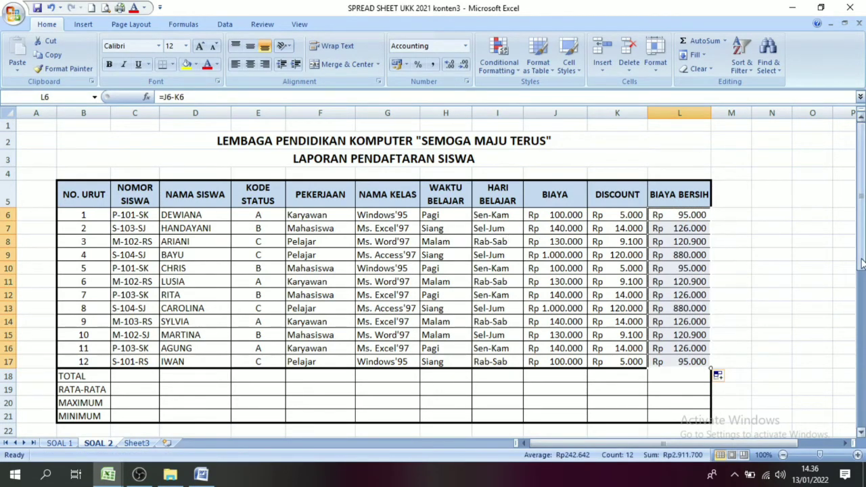
pyautogui.moveTo(861, 264); pyautogui.dragTo(861, 277)
pyautogui.click(809, 313)
# Calculate the TOTAL of the BIAYA column in J18 with =SUM(J6:J17)
pyautogui.click(80, 273)
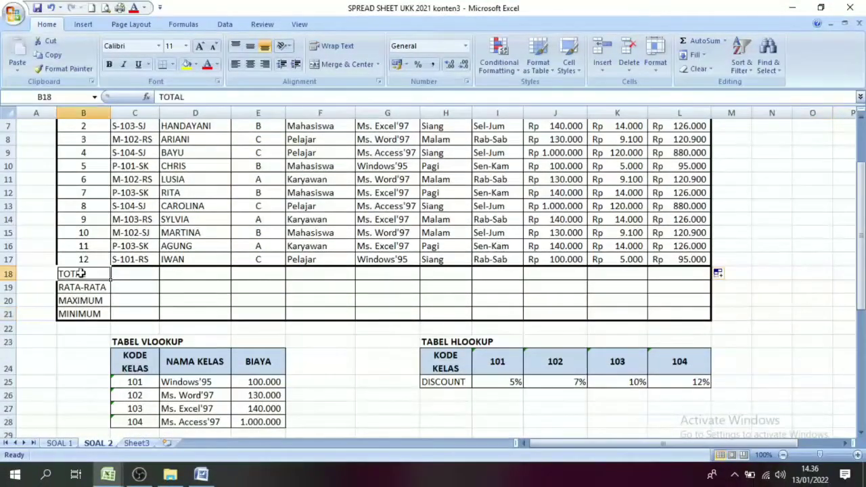
pyautogui.click(565, 275)
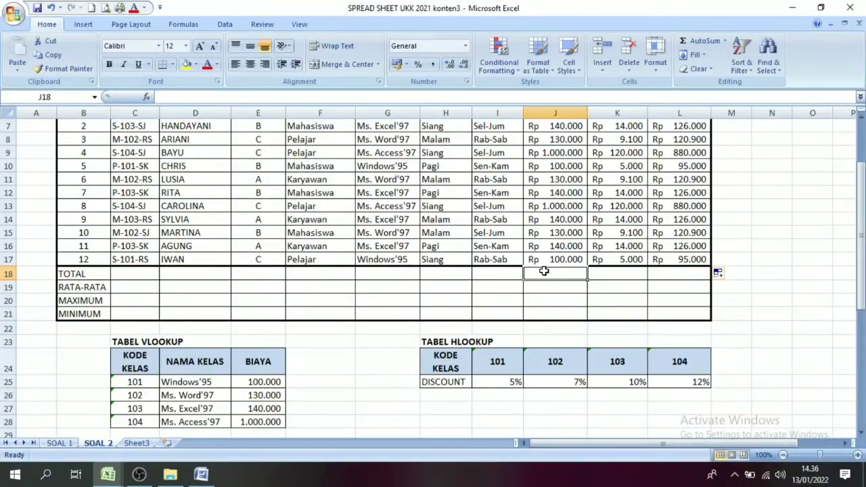
pyautogui.moveTo(861, 277); pyautogui.dragTo(861, 270)
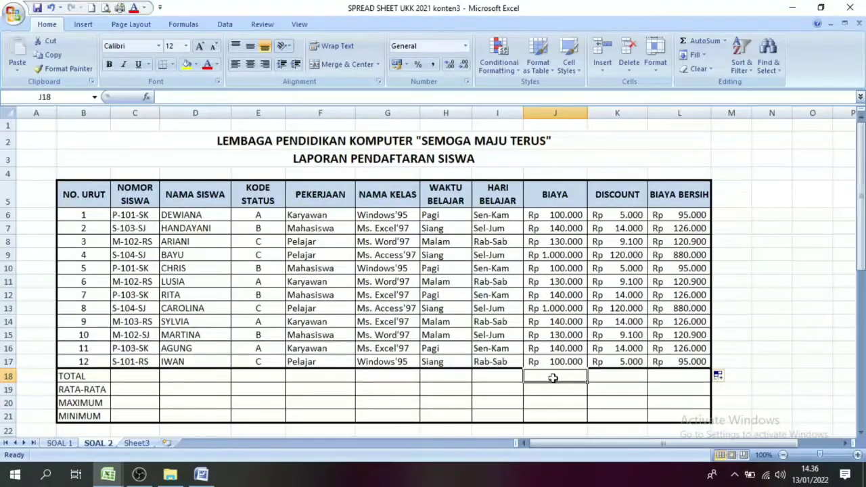
pyautogui.write('=sum(')
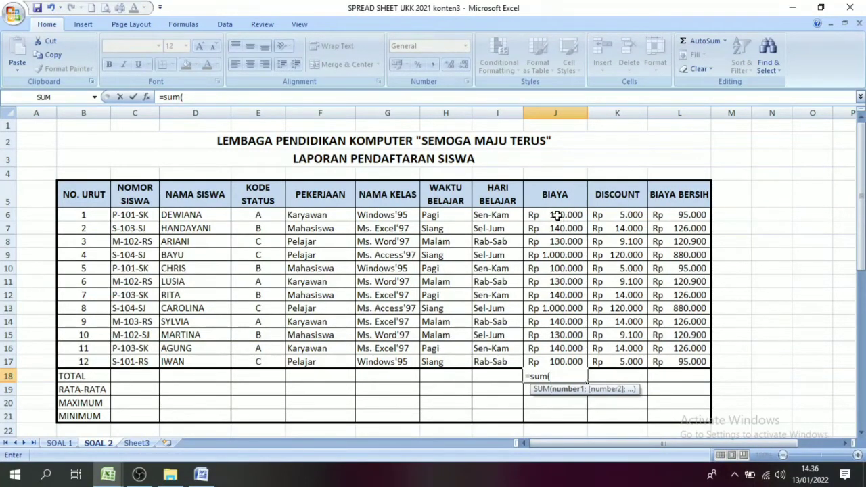
pyautogui.moveTo(556, 215); pyautogui.dragTo(552, 359)
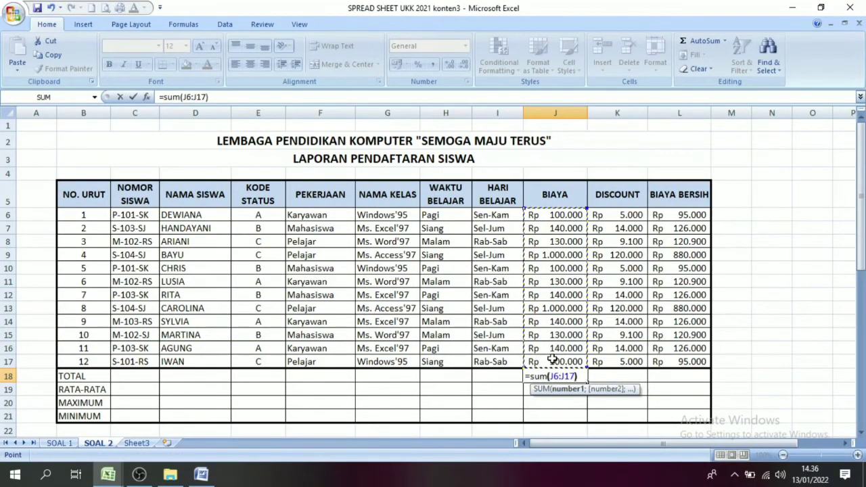
pyautogui.press('Return')
# Fill the TOTAL formula from J18 across to L18 for DISCOUNT and BIAYA BERSIH
pyautogui.click(573, 377)
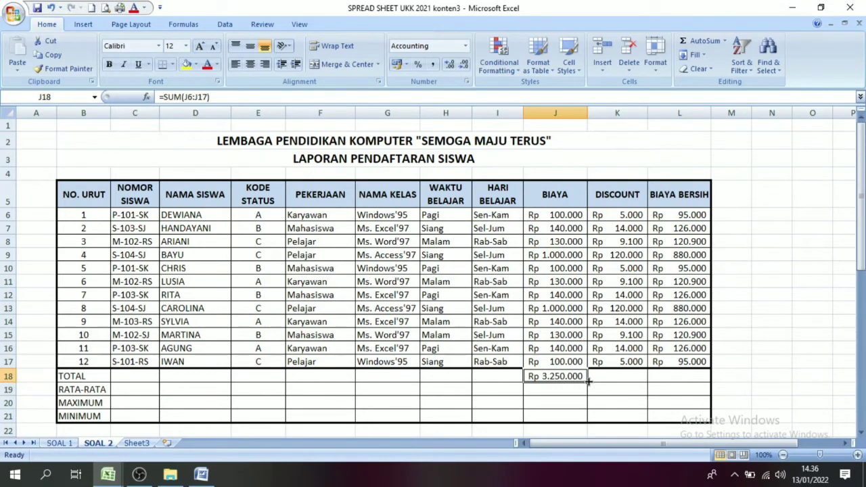
pyautogui.moveTo(587, 382); pyautogui.dragTo(686, 377)
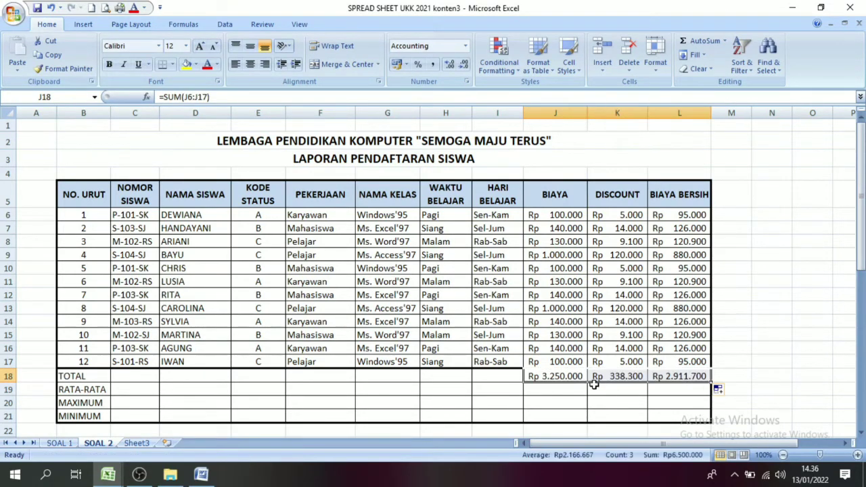
pyautogui.click(784, 374)
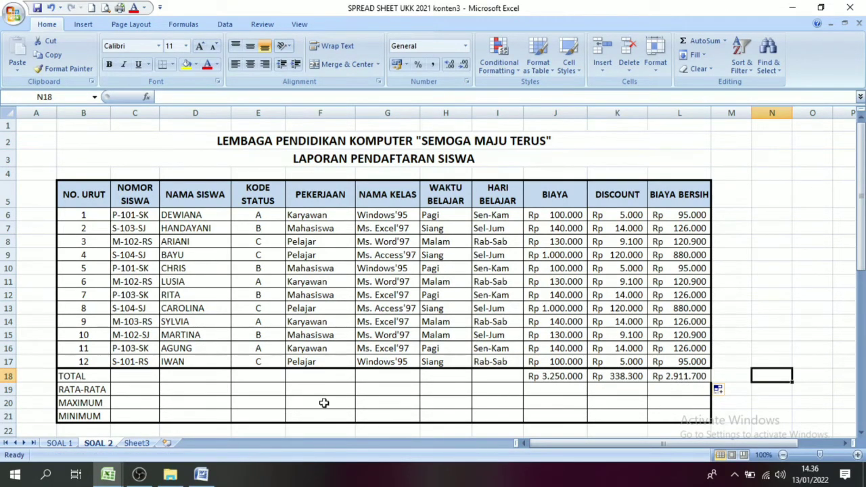
# Calculate the RATA-RATA of the BIAYA column in J19 with =AVERAGE(J6:J17) and fill it across to L19
pyautogui.click(557, 391)
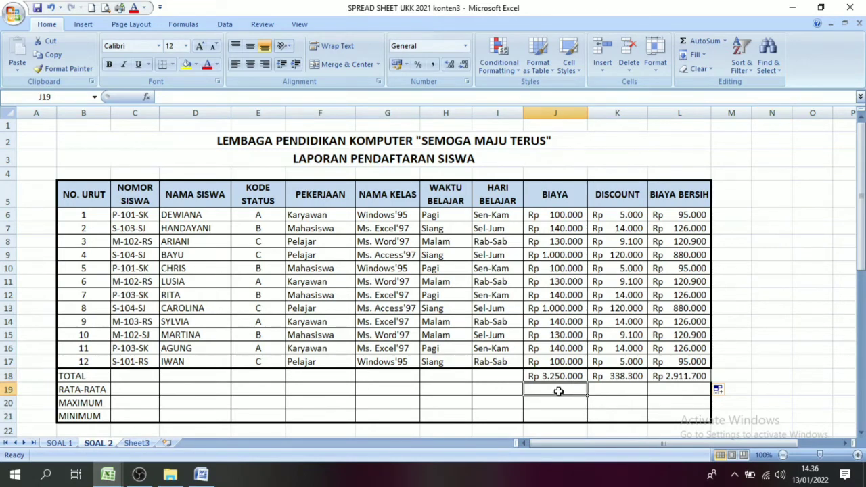
pyautogui.write('=')
pyautogui.write('A')
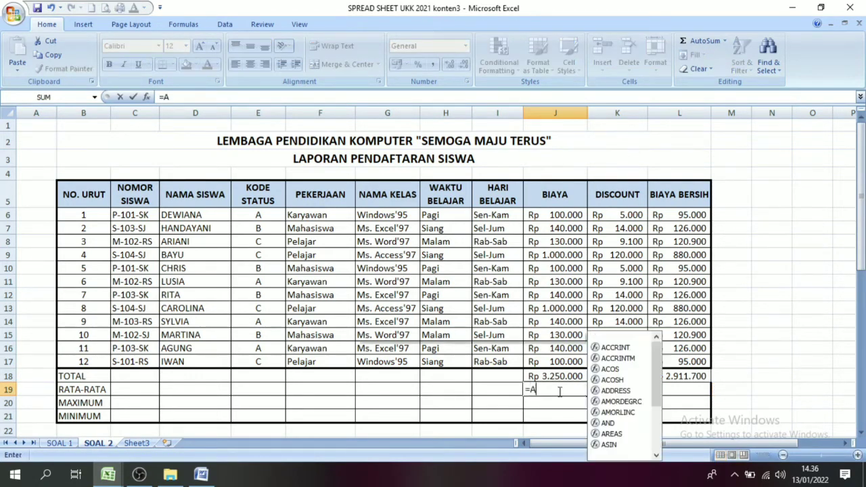
pyautogui.write('verage9')
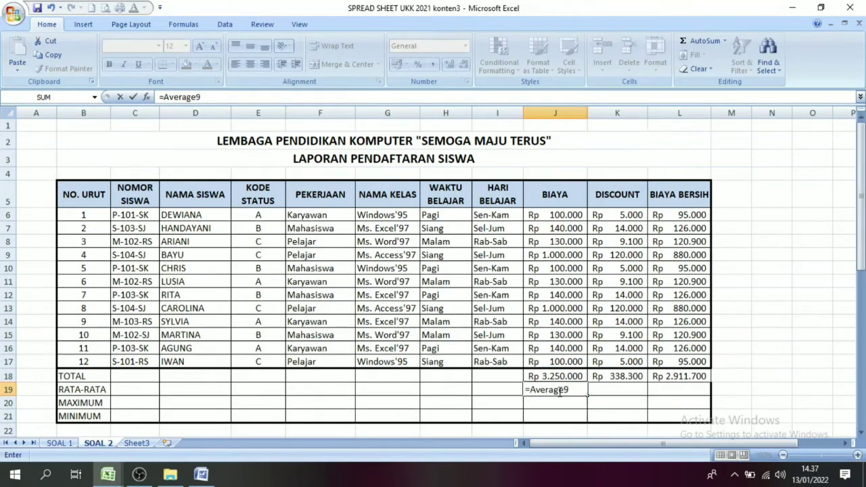
pyautogui.press('BackSpace')
pyautogui.write('(')
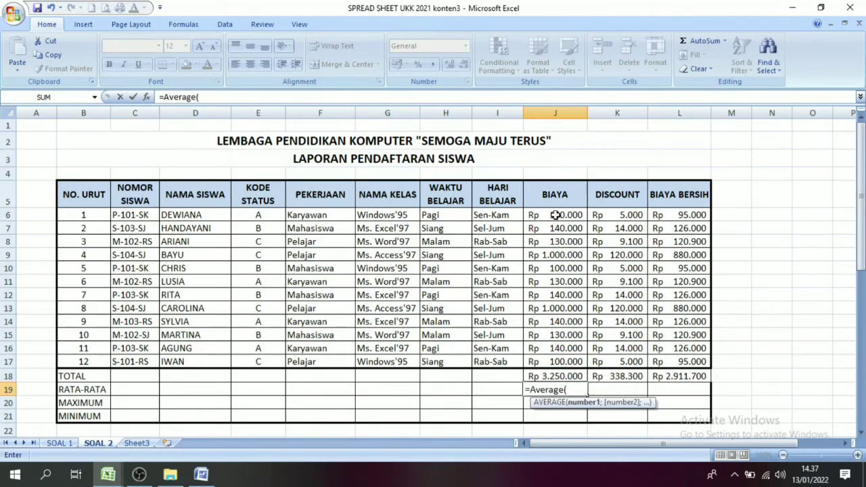
pyautogui.moveTo(554, 214); pyautogui.dragTo(555, 366)
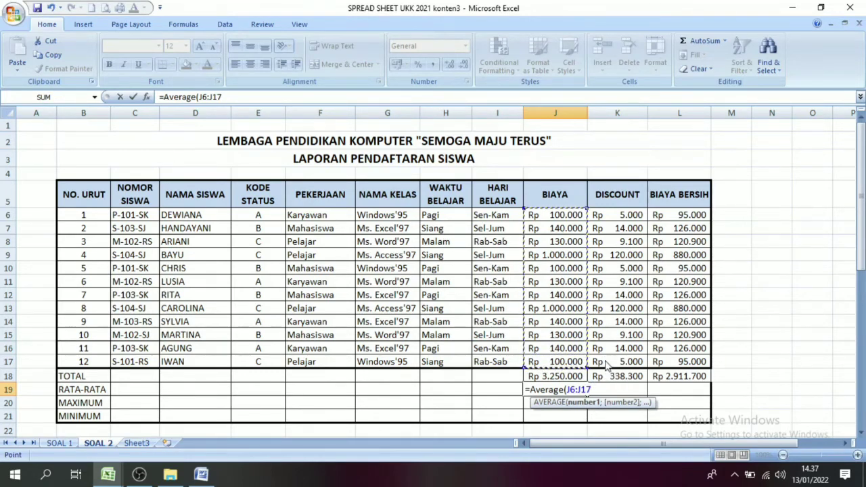
pyautogui.write(')')
pyautogui.press('Return')
pyautogui.click(572, 387)
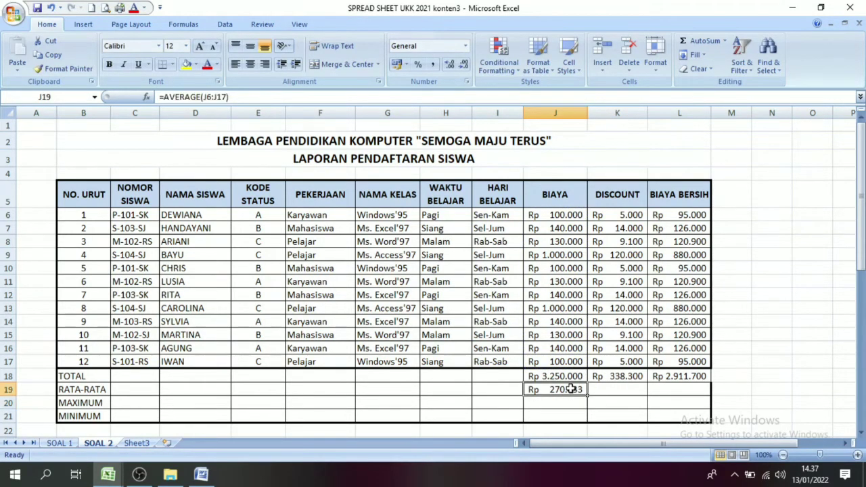
pyautogui.moveTo(587, 396); pyautogui.dragTo(695, 392)
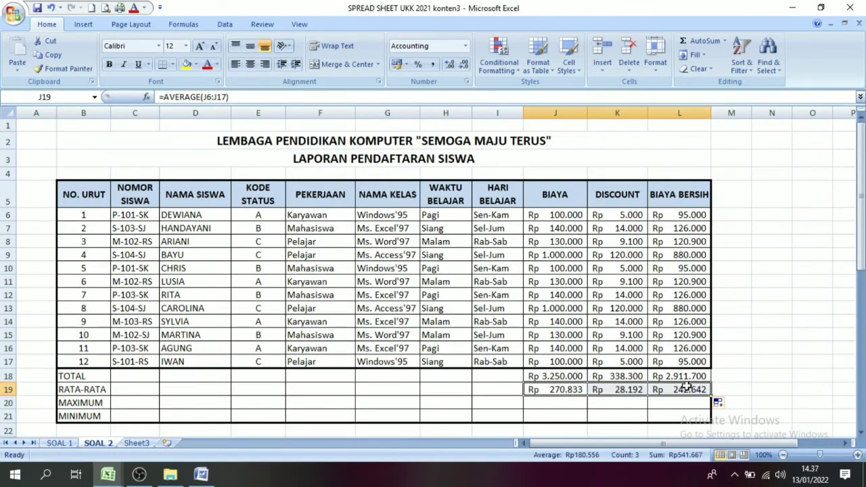
# Calculate the MAXIMUM of the BIAYA column in J20 with =MAX(J6:J17) and fill it across to L20
pyautogui.click(556, 403)
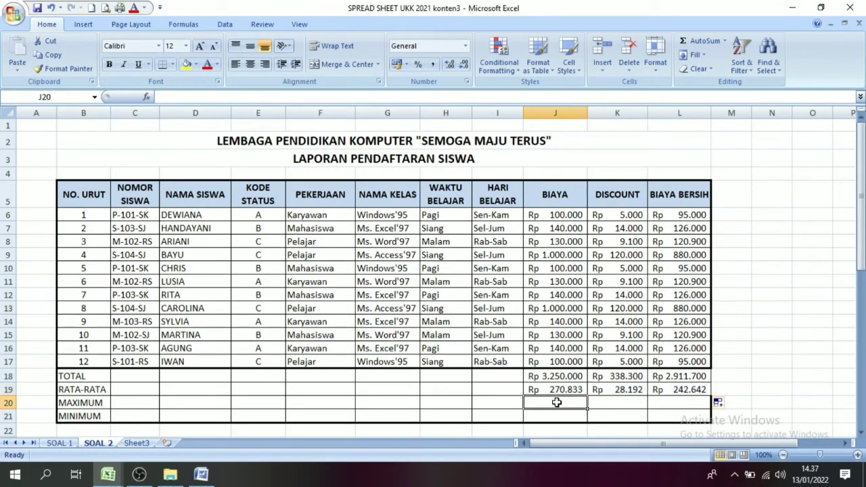
pyautogui.write('=')
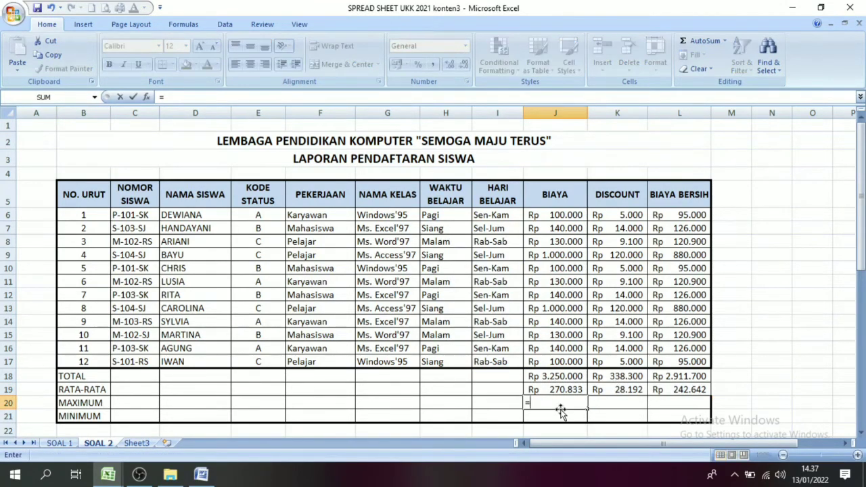
pyautogui.write('Max(')
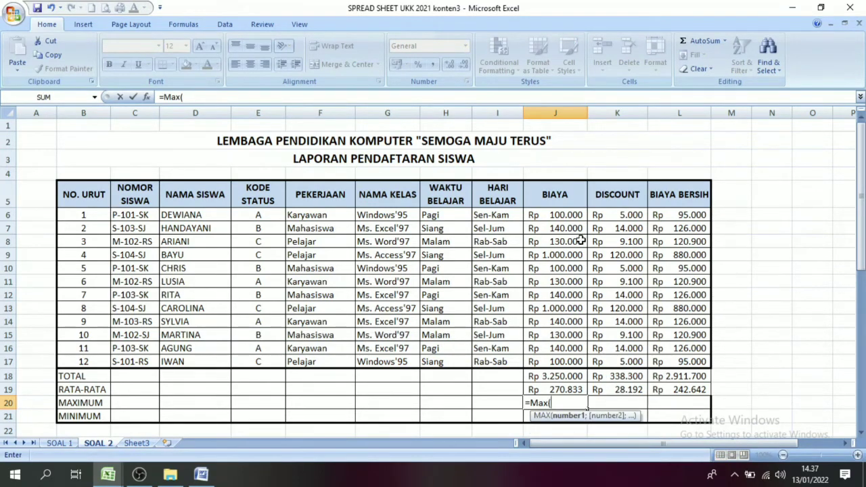
pyautogui.moveTo(553, 215); pyautogui.dragTo(554, 359)
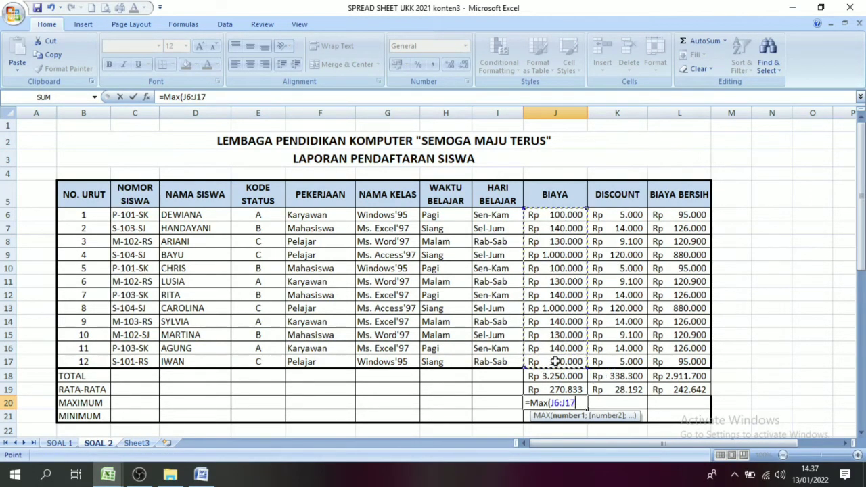
pyautogui.write(')')
pyautogui.press('Return')
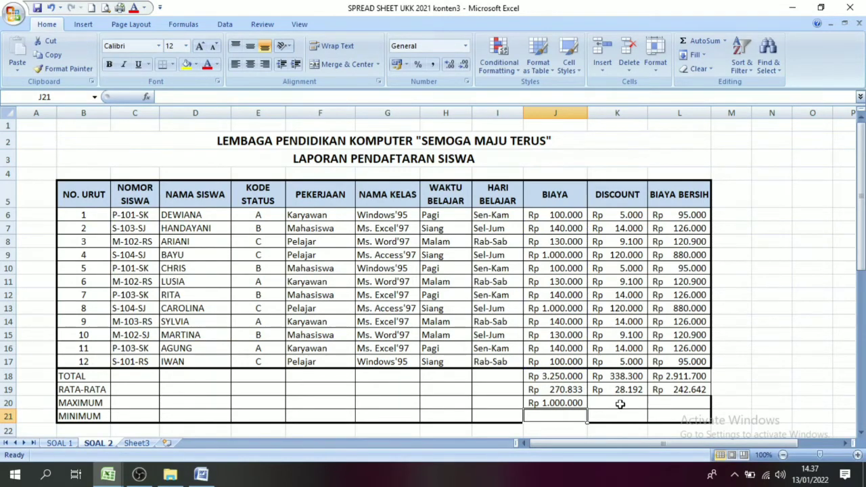
pyautogui.click(574, 404)
pyautogui.moveTo(586, 409); pyautogui.dragTo(707, 413)
# Calculate the MINIMUM of the BIAYA column in J21 with =MIN(J6:J17) and fill it across to L21
pyautogui.click(551, 414)
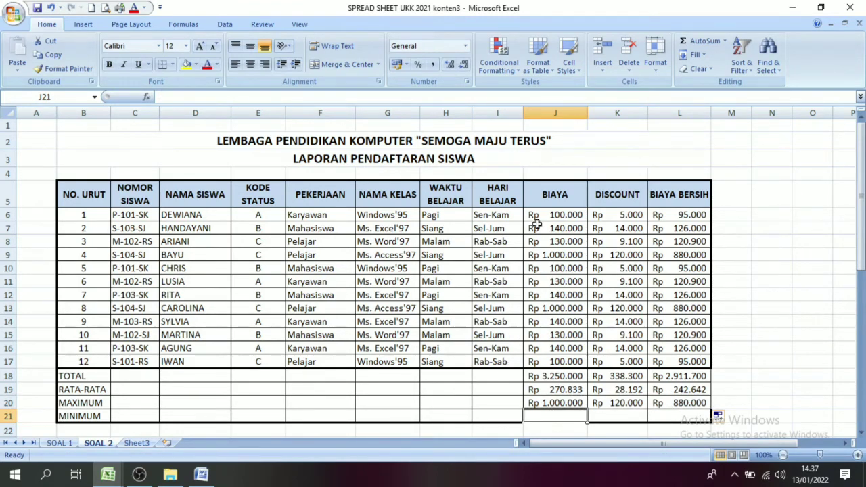
pyautogui.write('=')
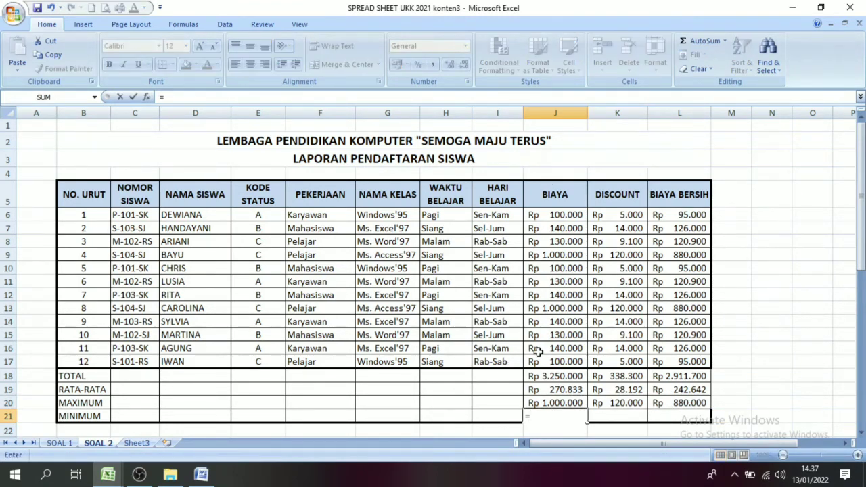
pyautogui.write('min')
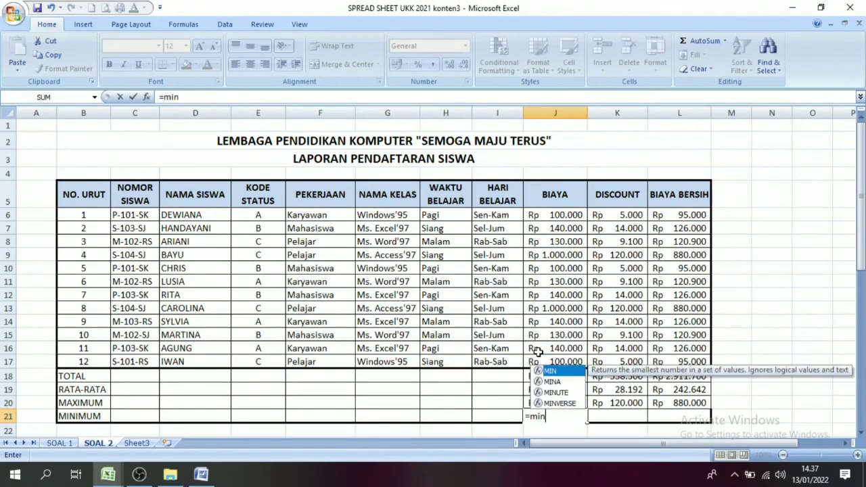
pyautogui.write('(')
pyautogui.moveTo(549, 218); pyautogui.dragTo(551, 355)
pyautogui.write(')')
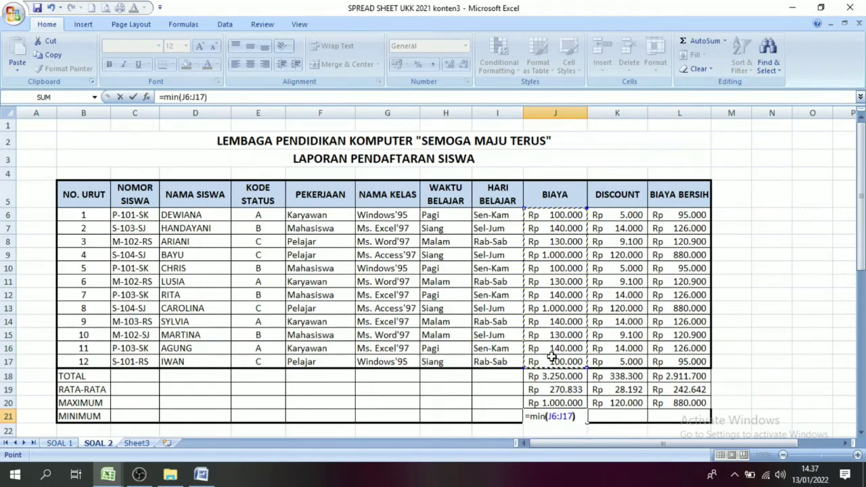
pyautogui.press('Return')
pyautogui.click(618, 417)
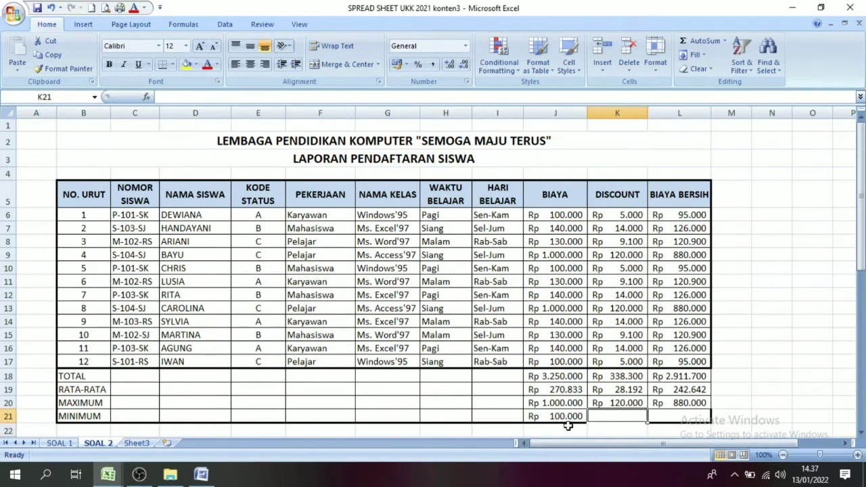
pyautogui.click(571, 417)
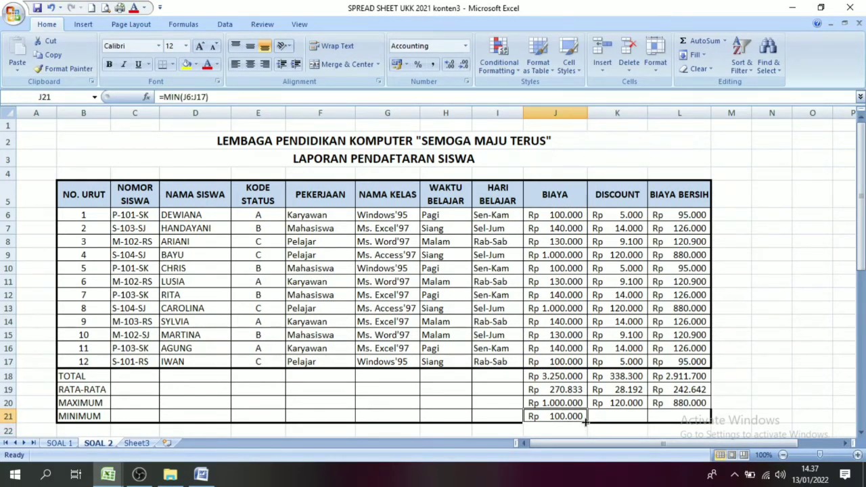
pyautogui.moveTo(585, 420); pyautogui.dragTo(710, 419)
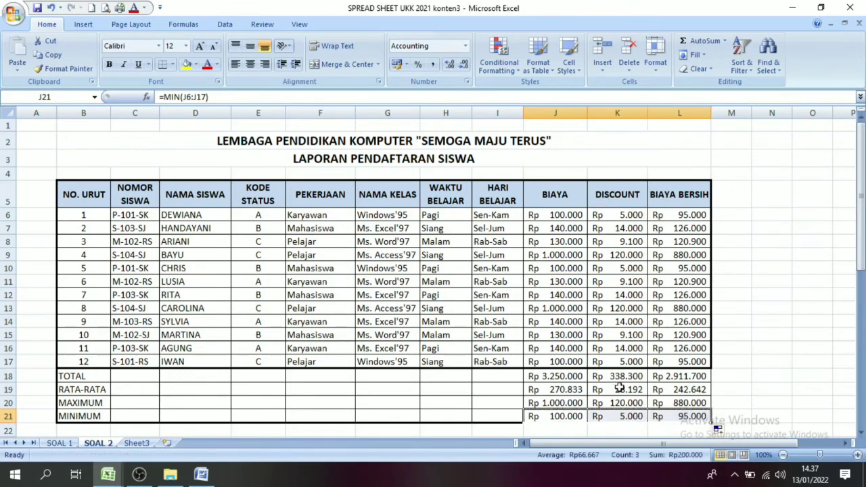
pyautogui.click(623, 413)
pyautogui.click(686, 192)
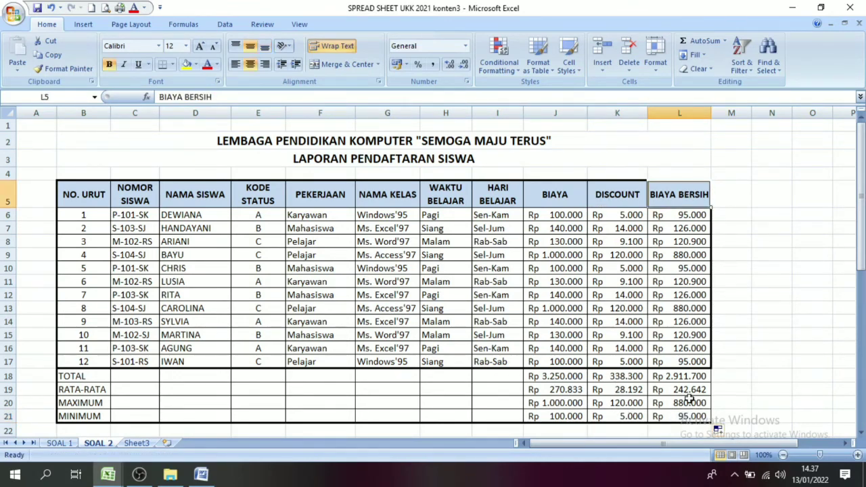
pyautogui.click(703, 414)
pyautogui.click(740, 385)
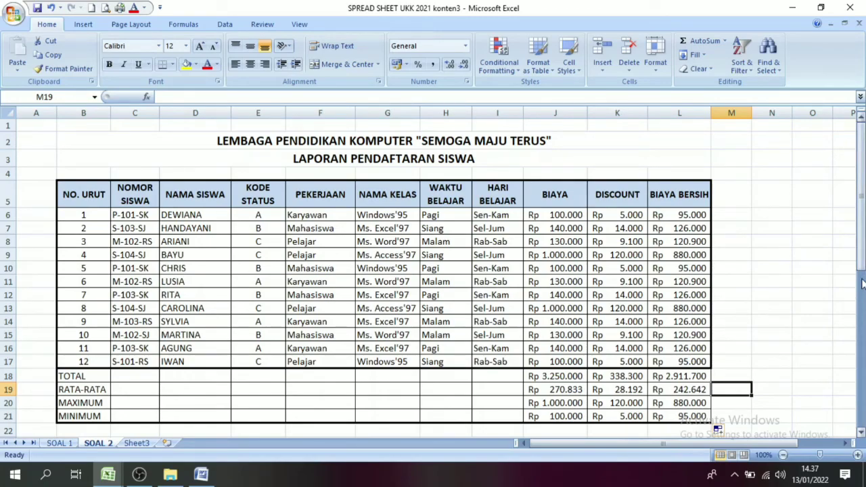
pyautogui.moveTo(860, 203); pyautogui.dragTo(740, 236)
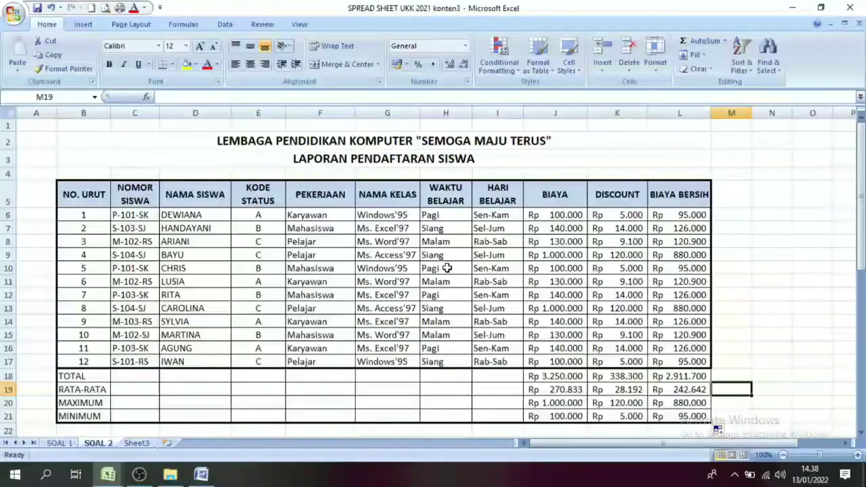